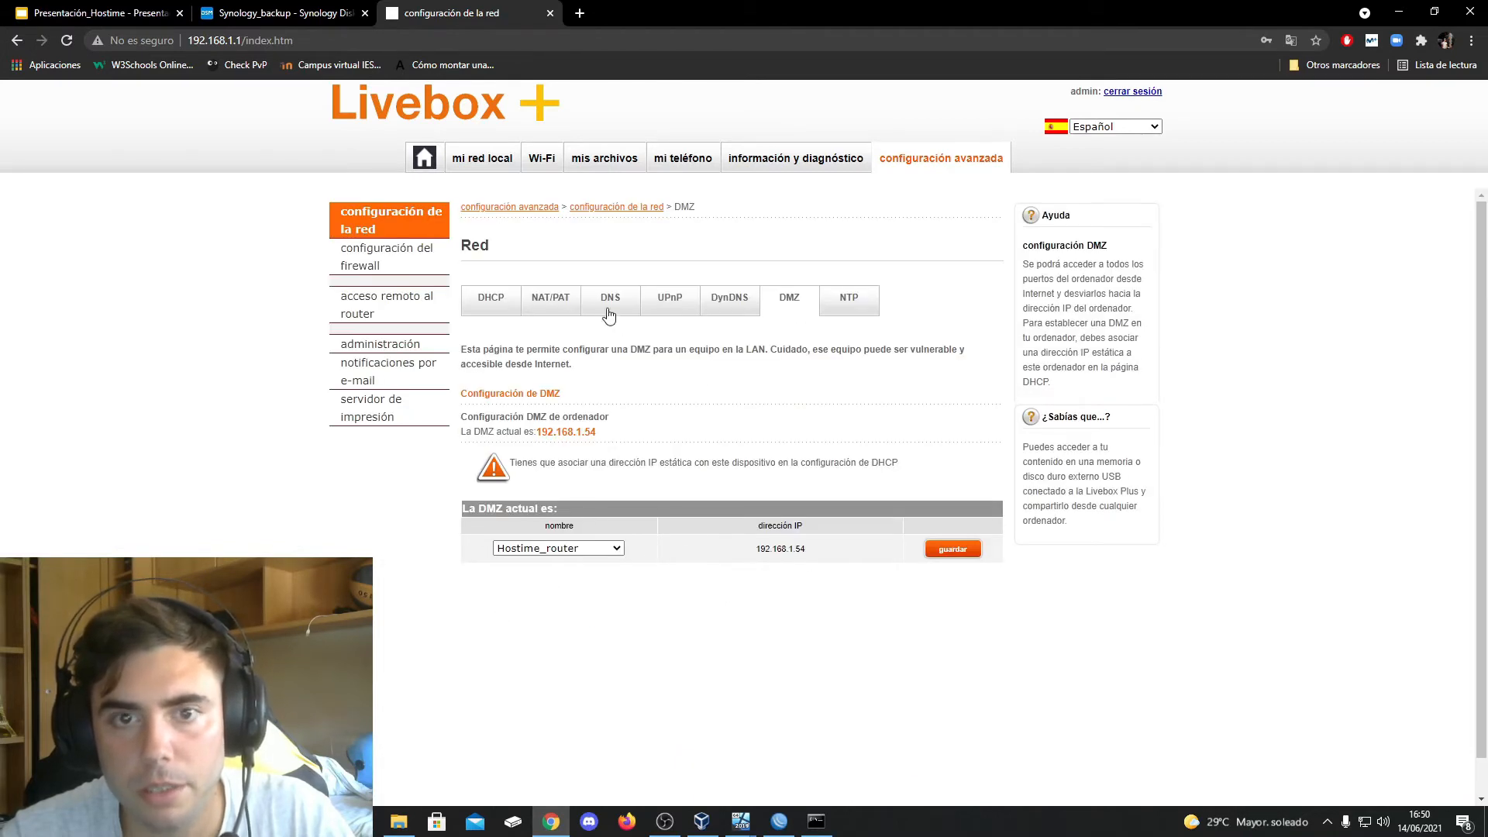
# Check the NAT/PAT settings of the Livebox router
pyautogui.click(558, 310)
pyautogui.scroll(-2, 621, 495)
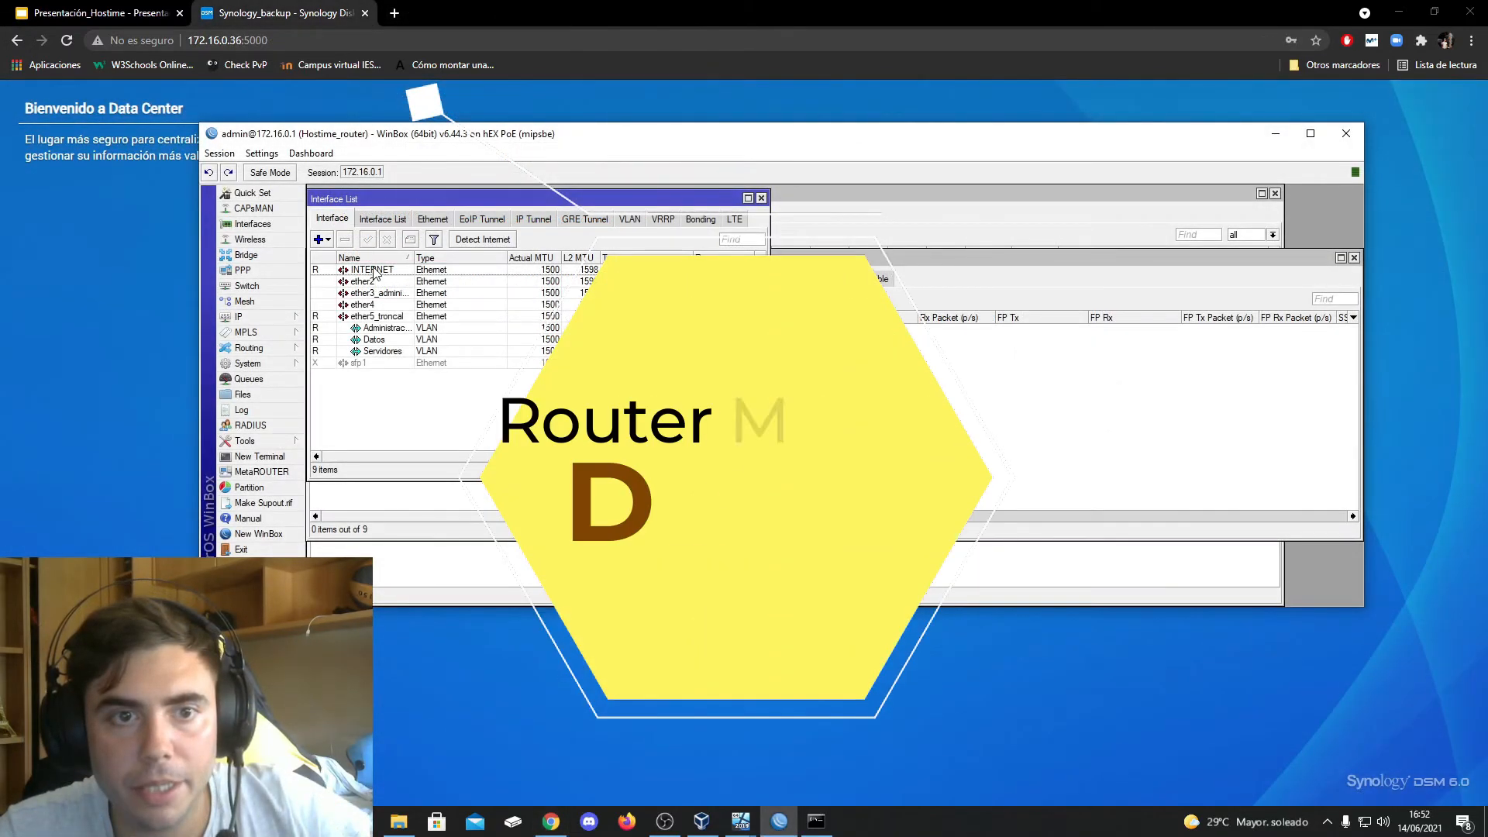
# Switch to WinBox and examine the ether5_troncal interface with its VLANs and the router's IP address list
pyautogui.click(389, 319)
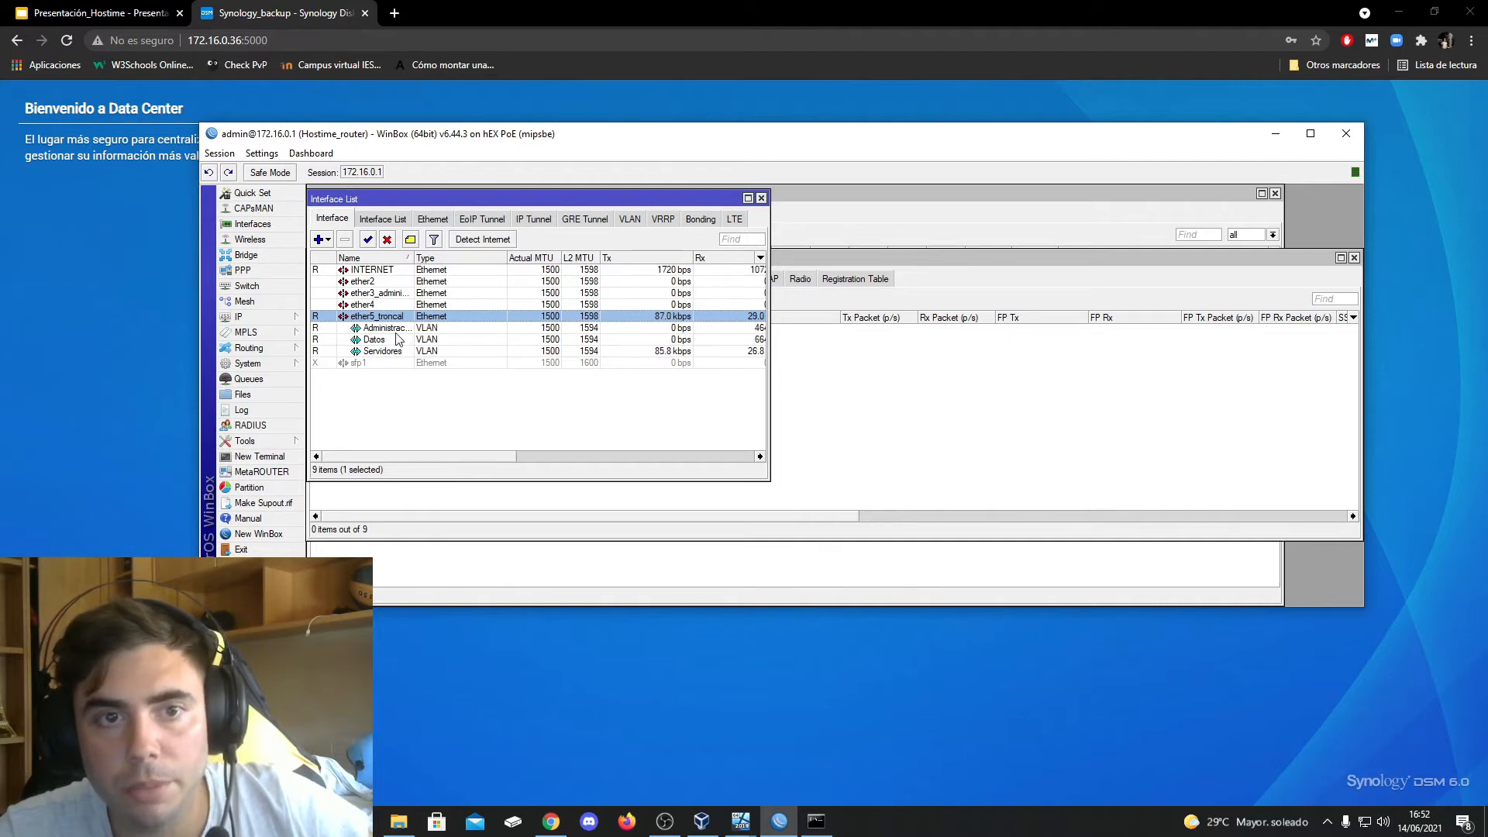
pyautogui.click(279, 318)
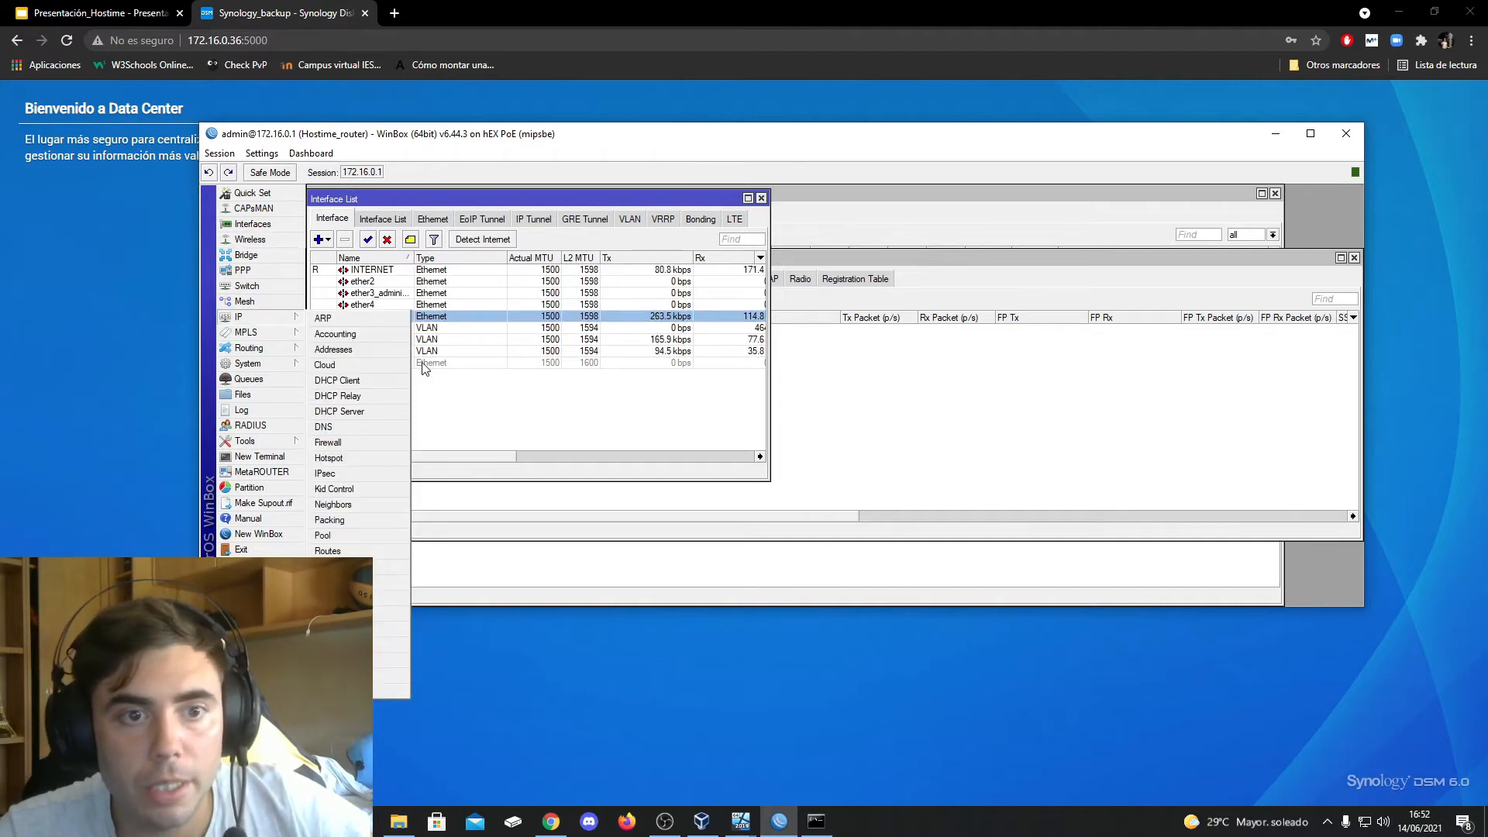
pyautogui.click(348, 356)
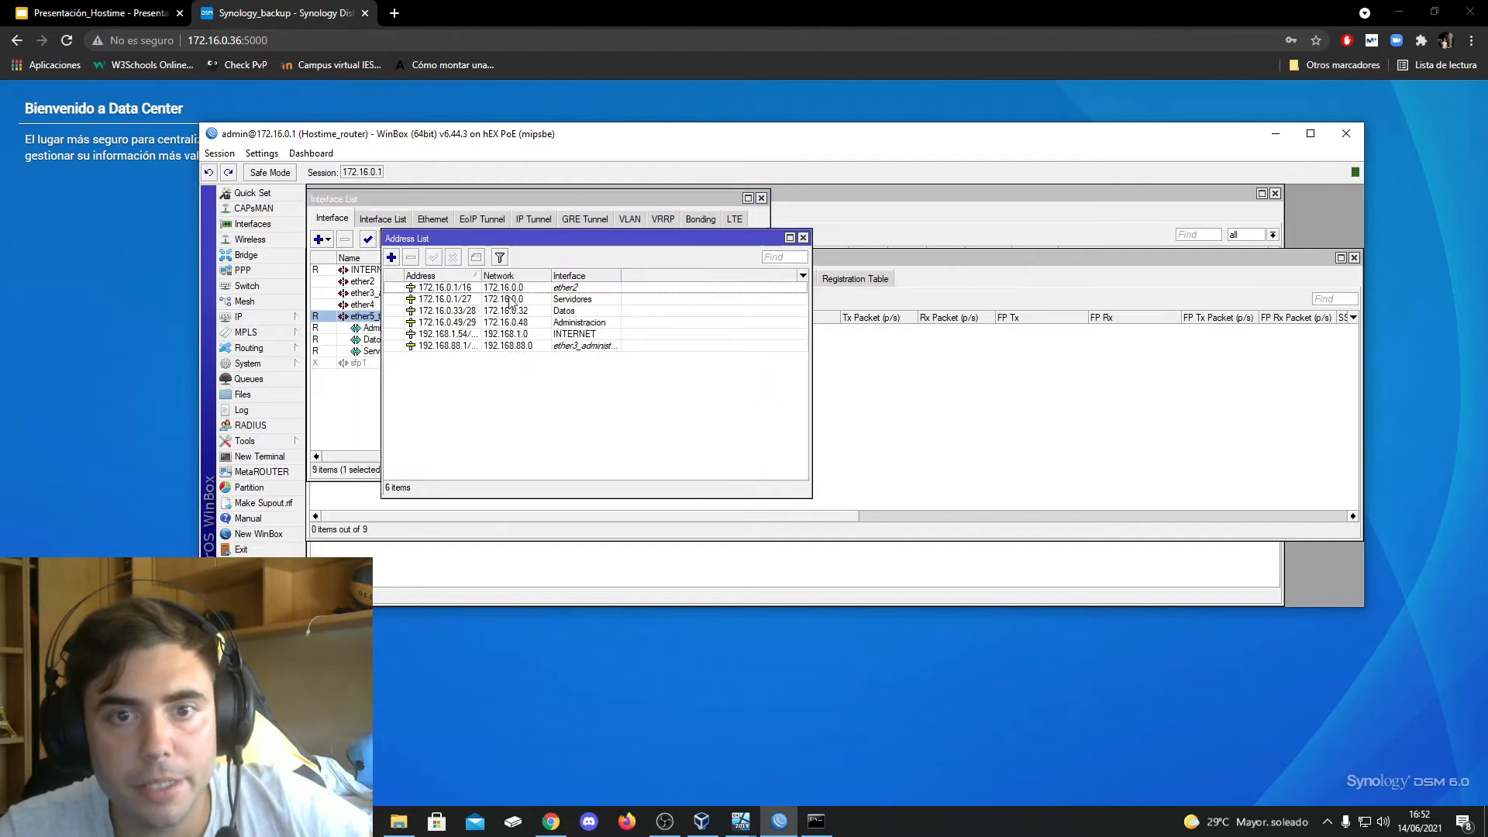
pyautogui.moveTo(807, 495); pyautogui.dragTo(1030, 607)
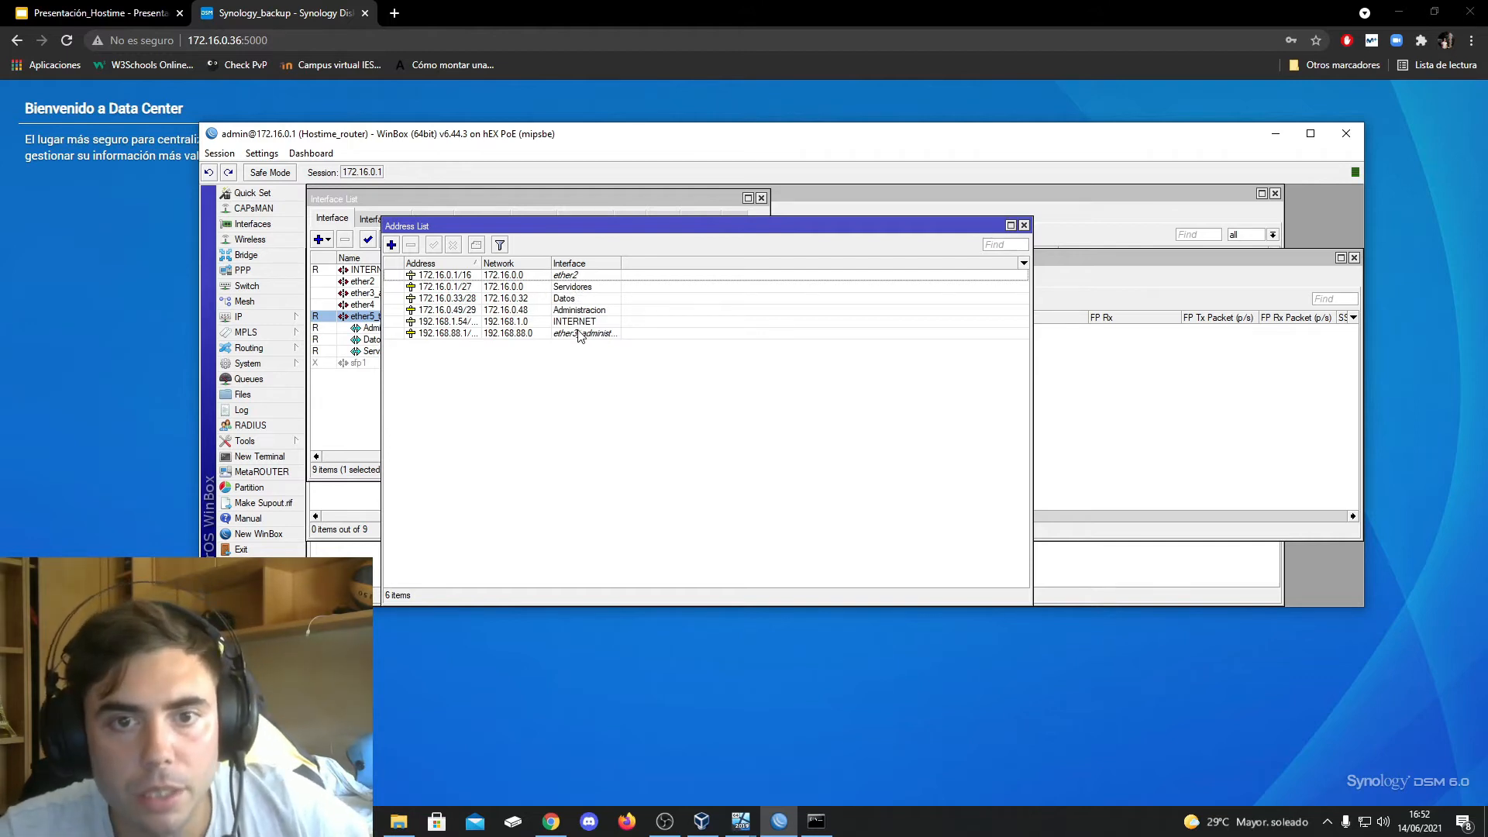
# Examine the address ranges of the router's IP pools, then close the pool list
pyautogui.click(346, 421)
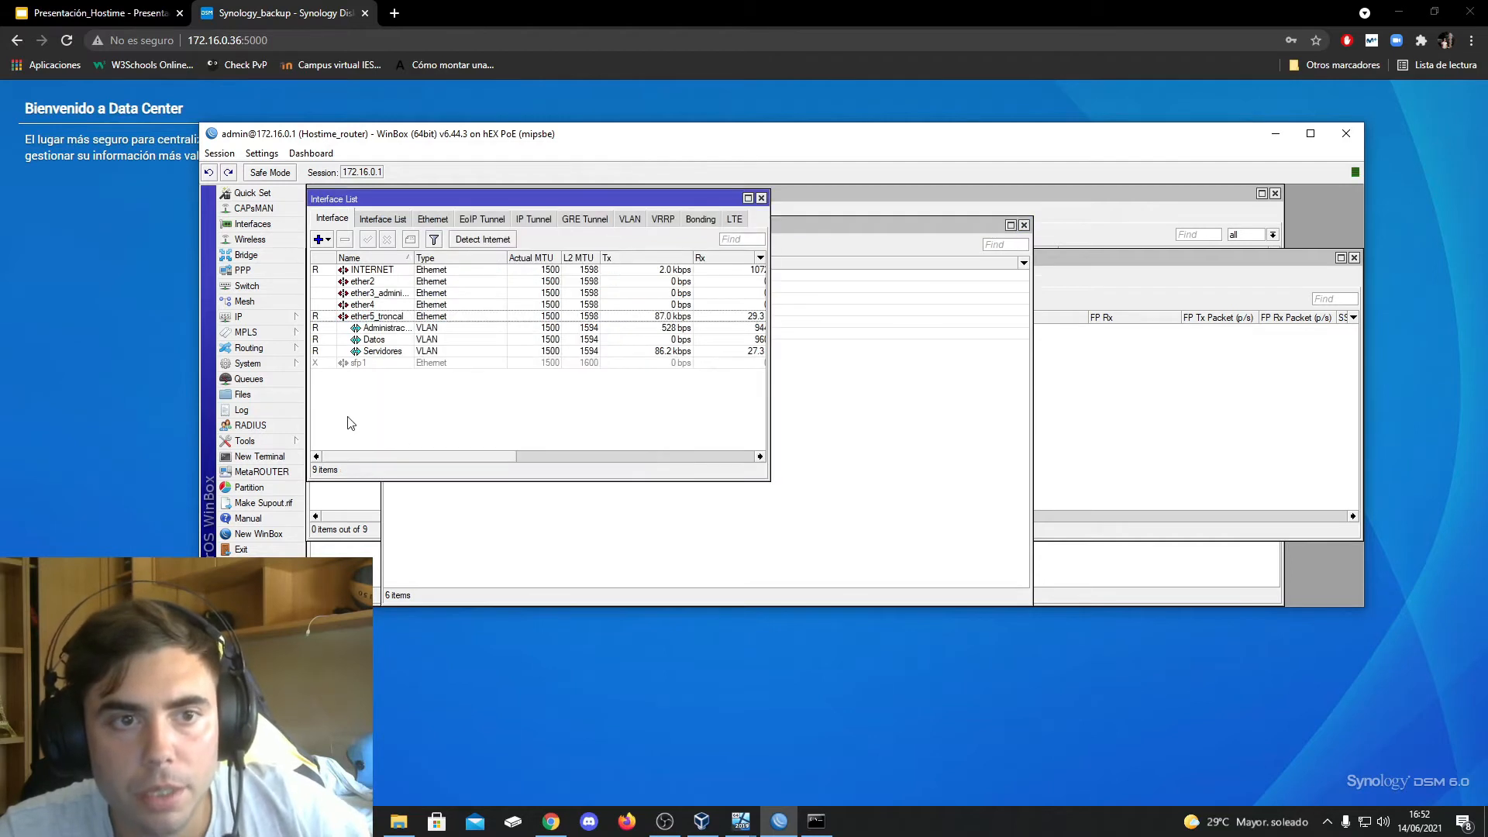
pyautogui.click(287, 321)
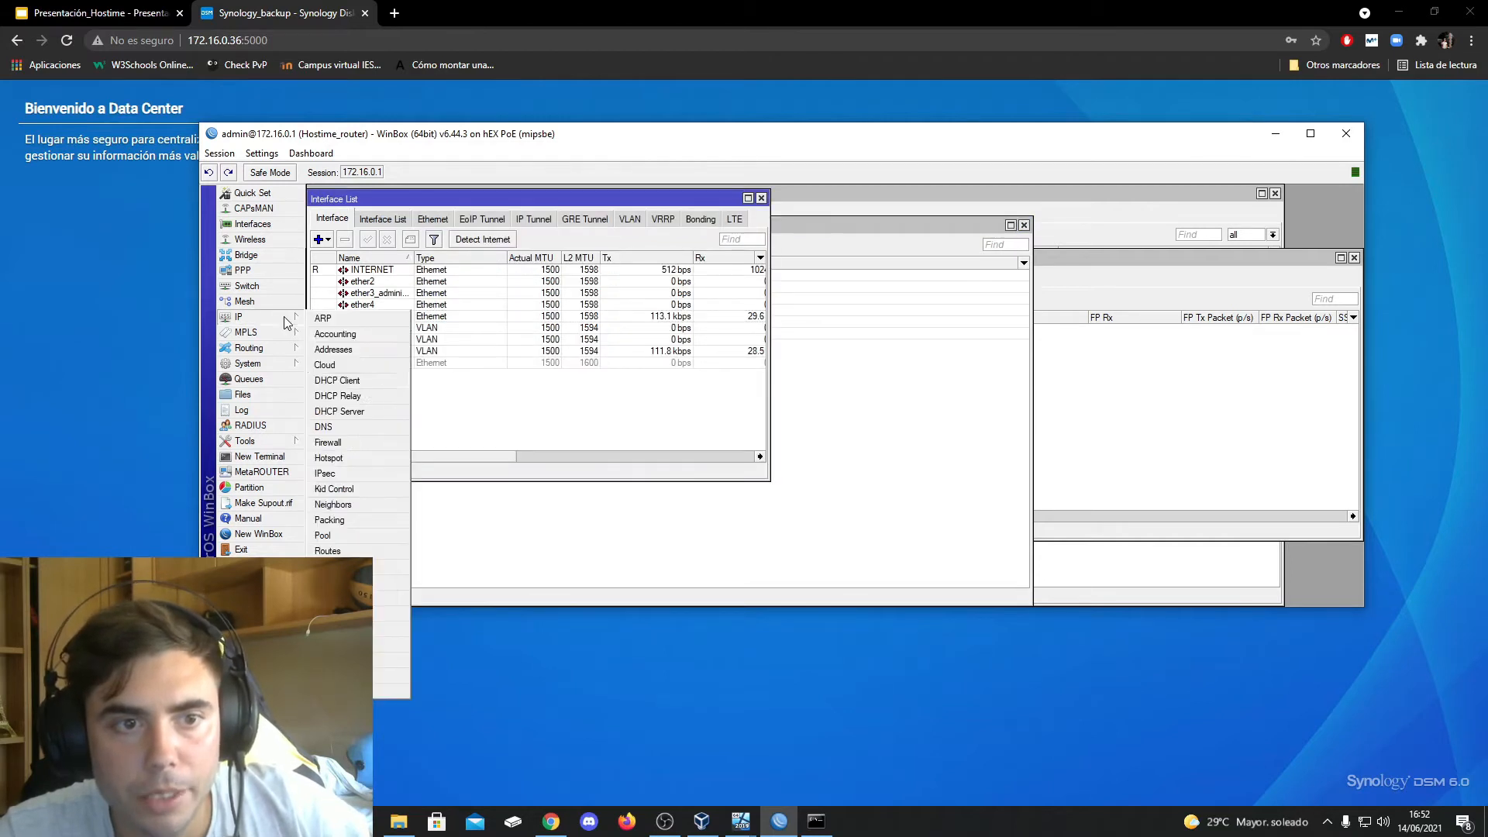
pyautogui.click(359, 535)
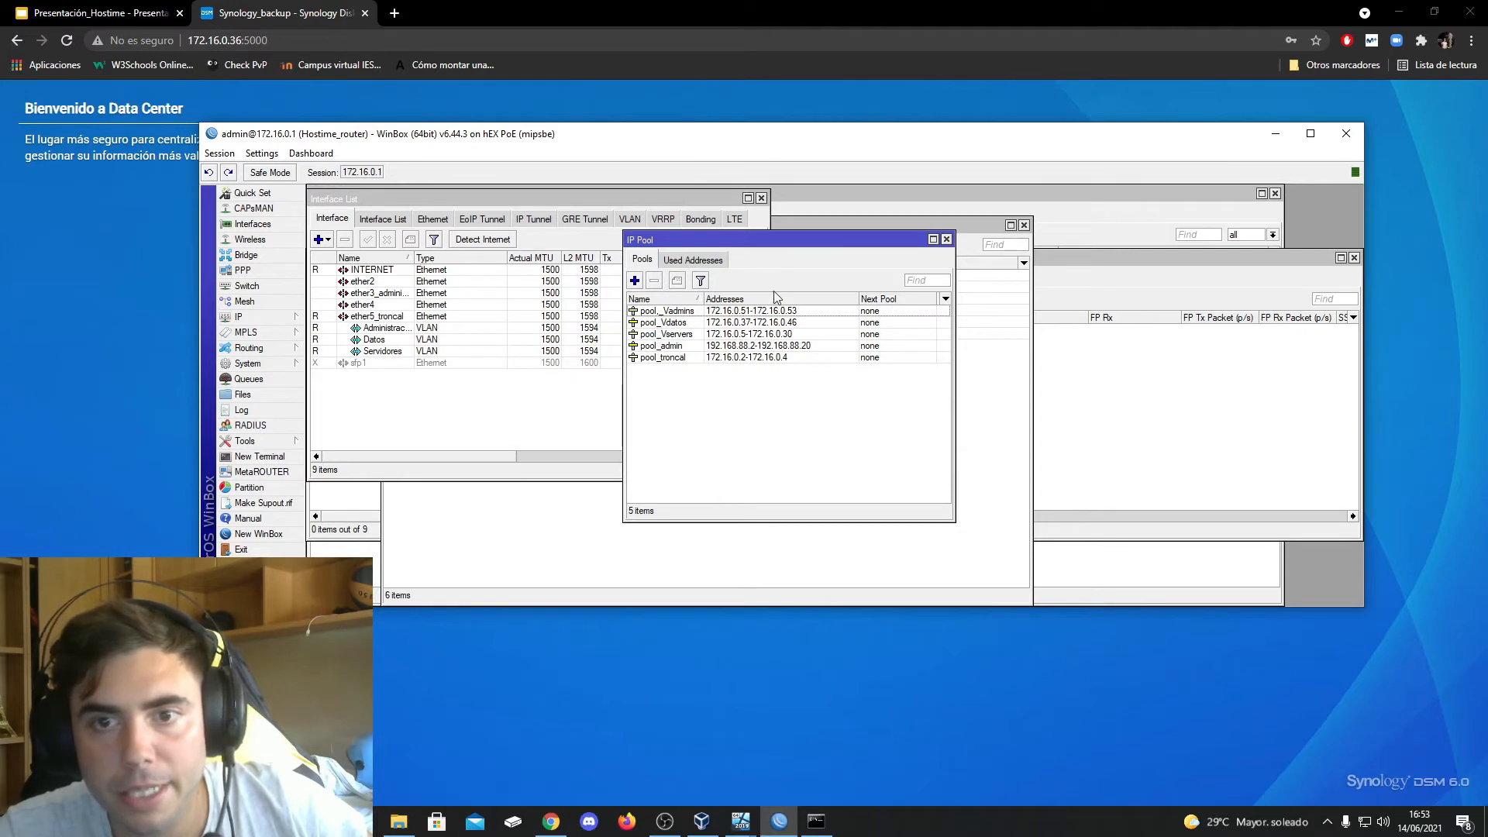
pyautogui.click(946, 240)
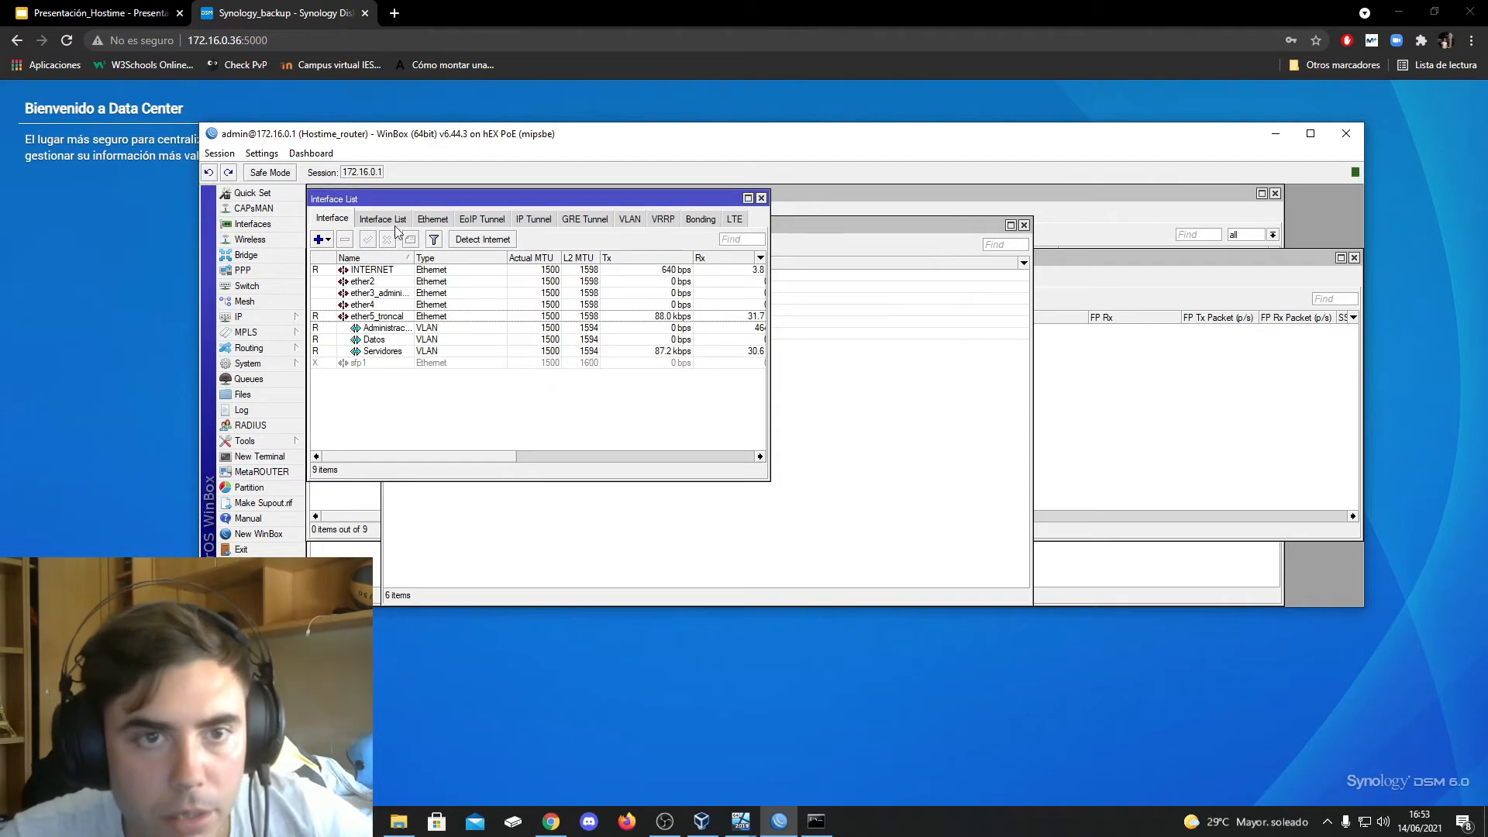
# Examine the DHCP servers, their networks and the leases handed out on the servers, data and administration VLANs
pyautogui.click(242, 317)
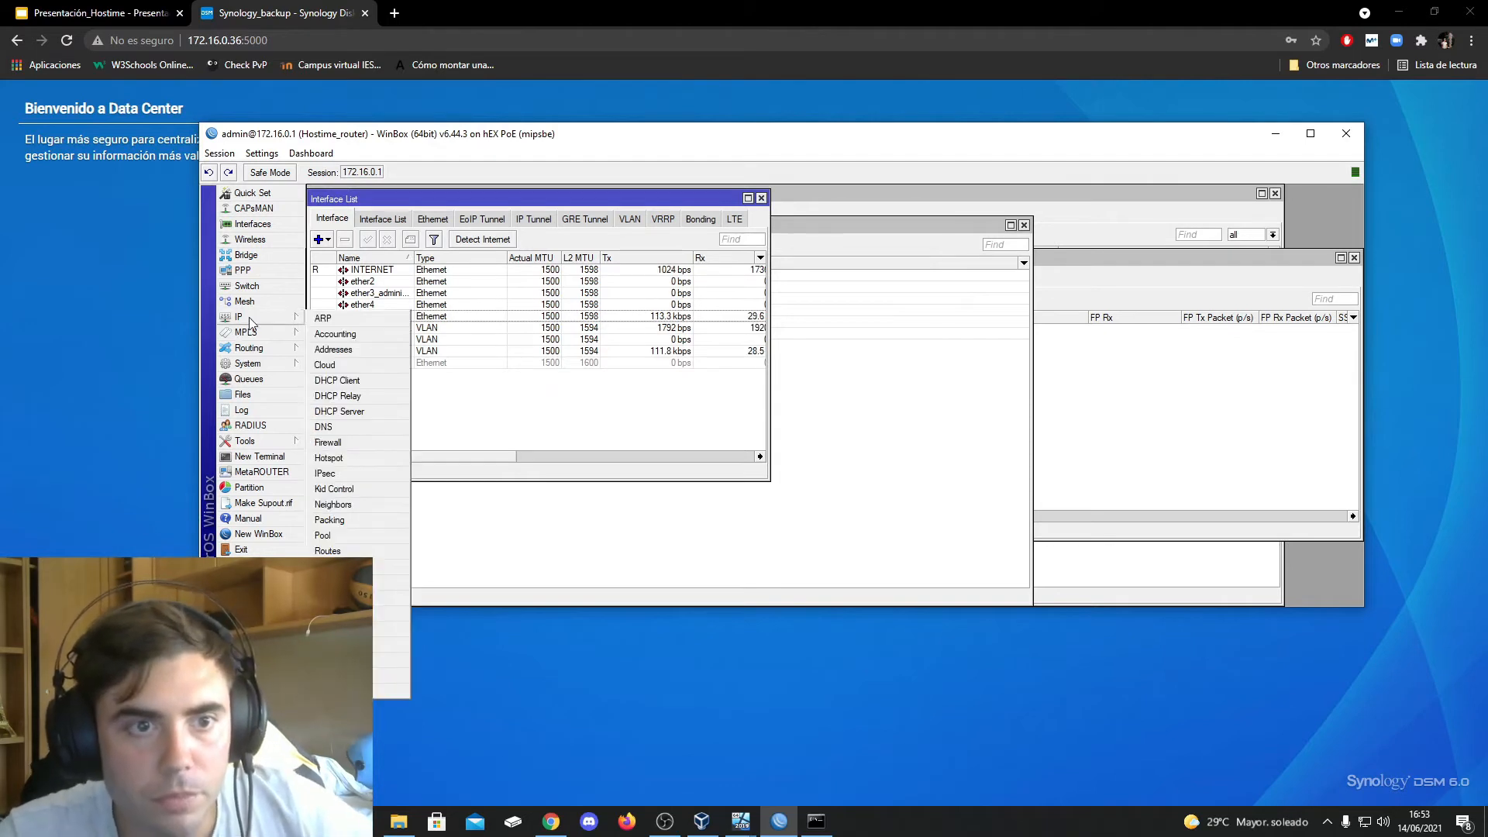
pyautogui.click(345, 411)
pyautogui.click(437, 254)
pyautogui.click(483, 254)
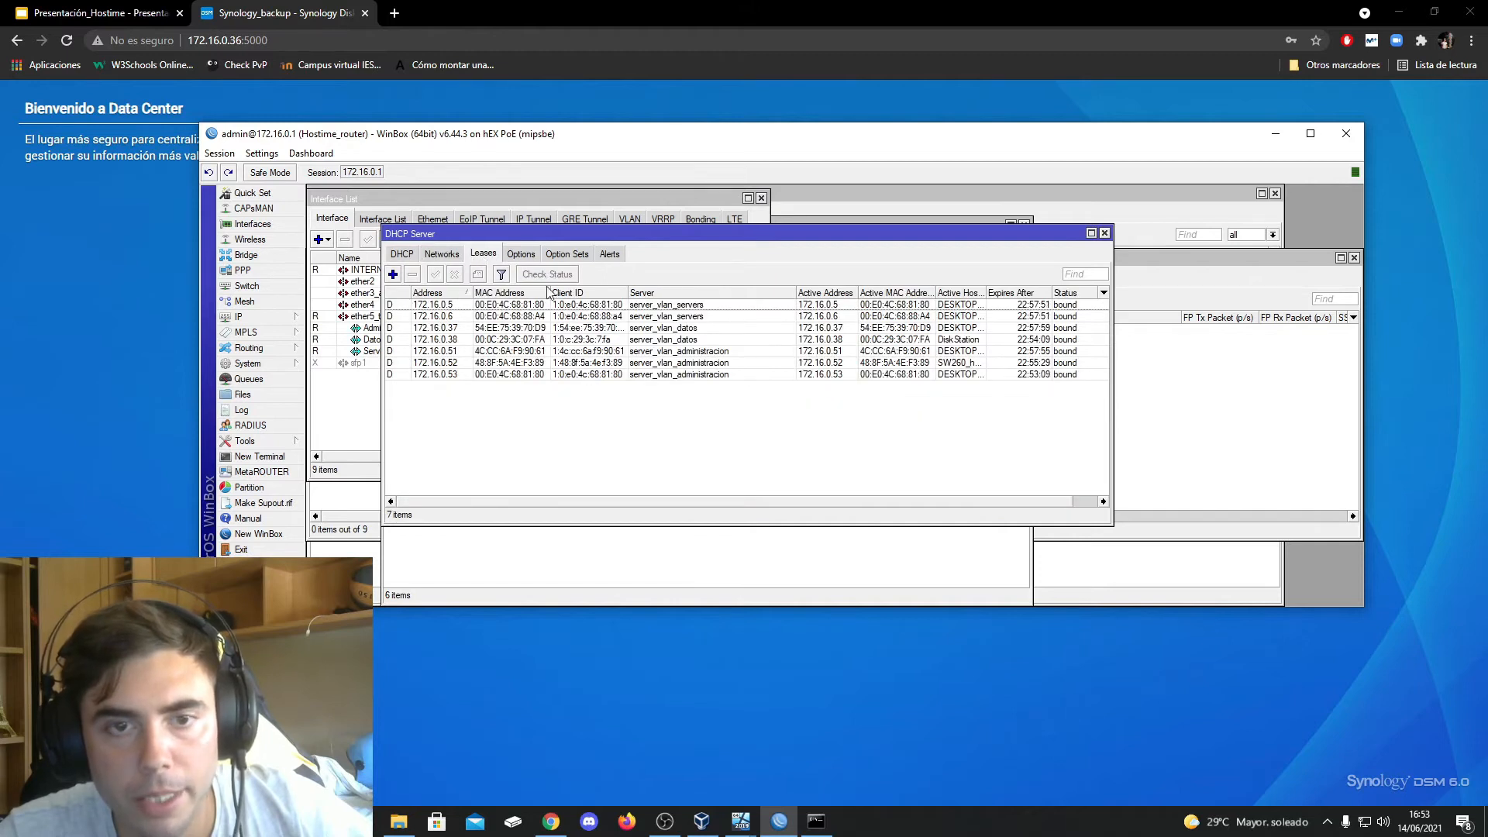
pyautogui.click(441, 256)
pyautogui.click(413, 255)
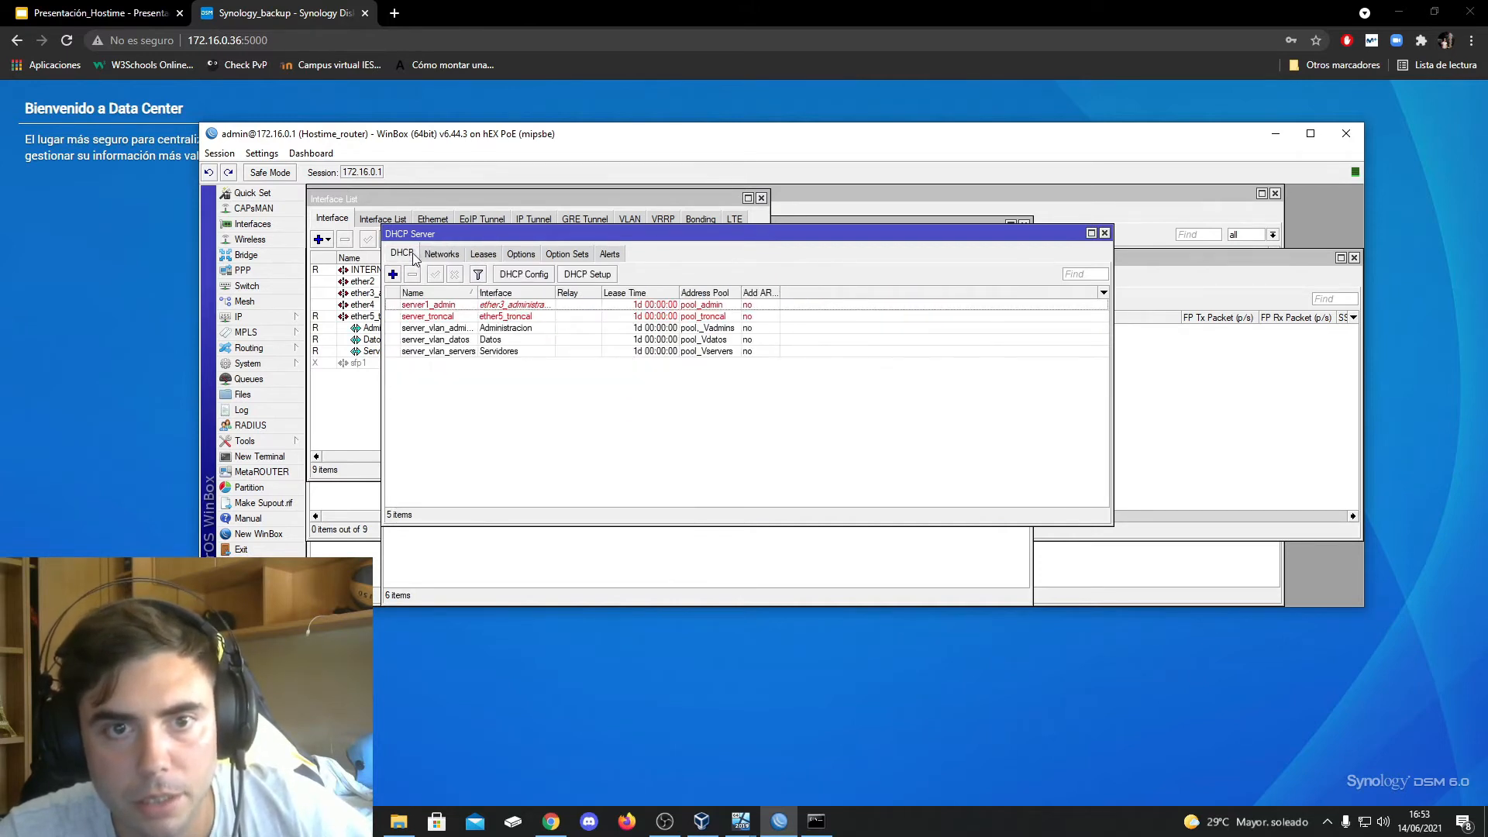
pyautogui.click(474, 256)
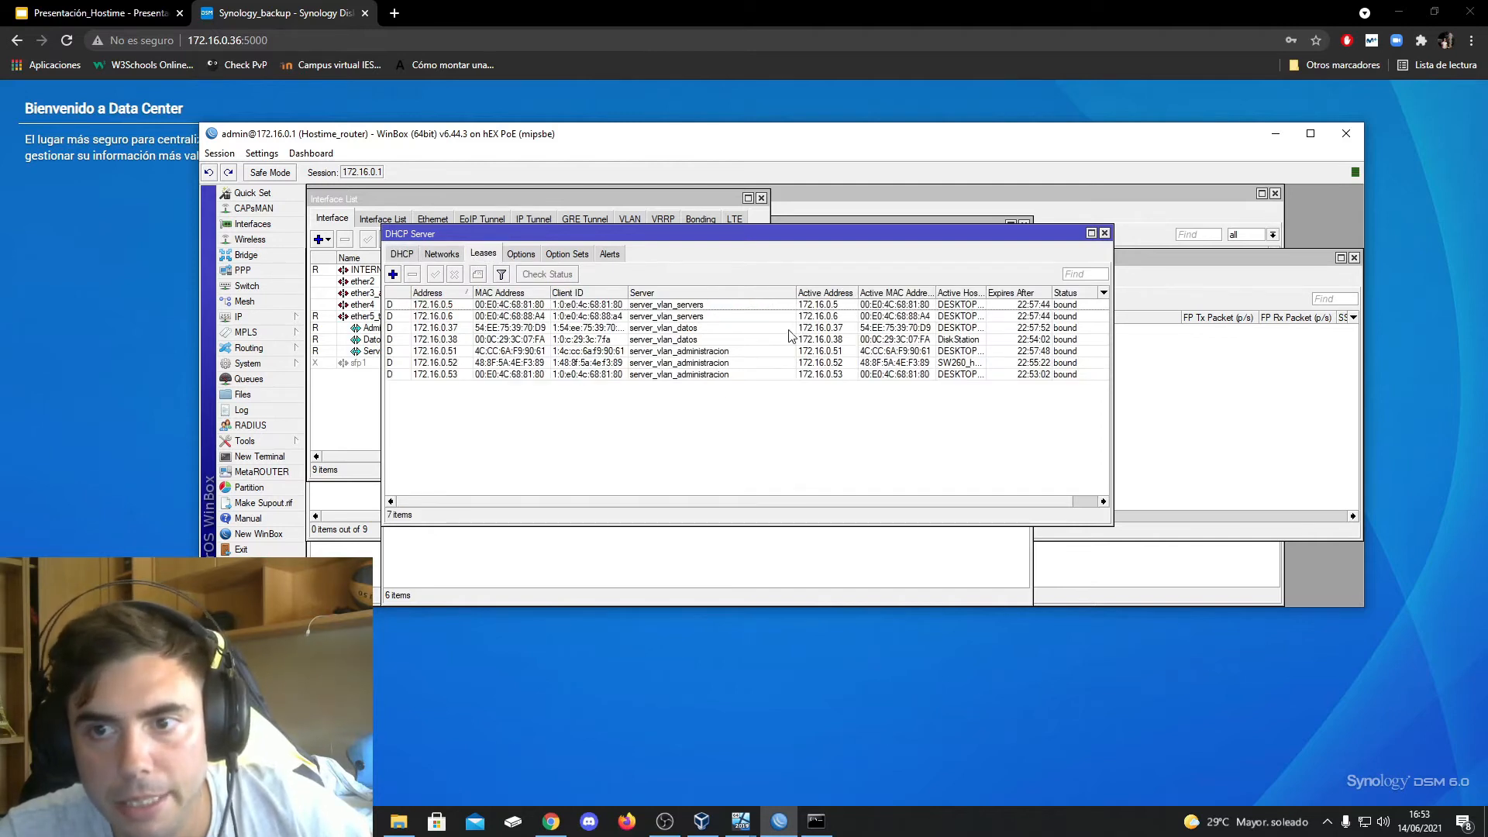
pyautogui.click(664, 316)
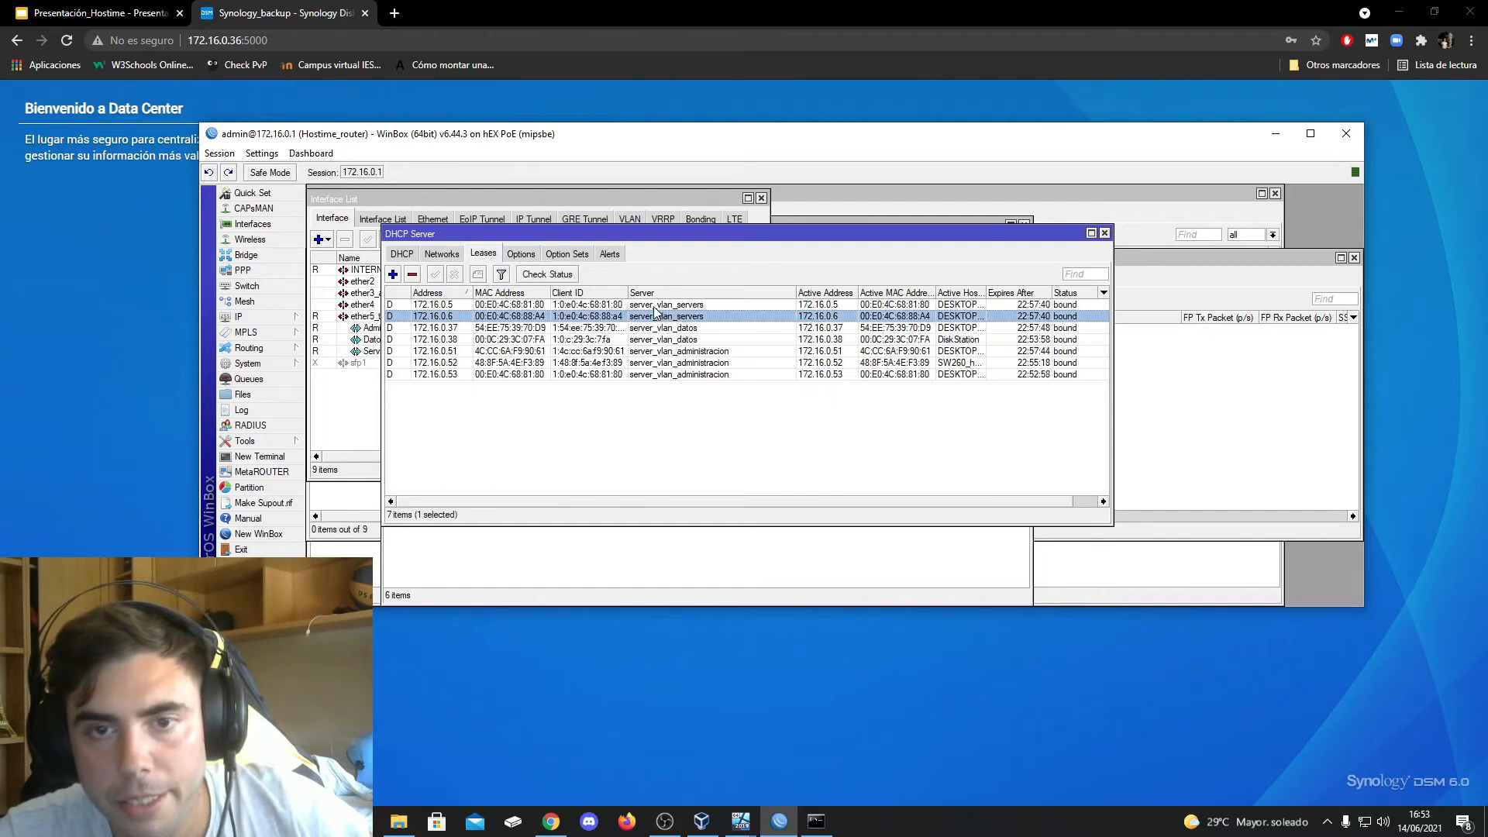
pyautogui.click(654, 307)
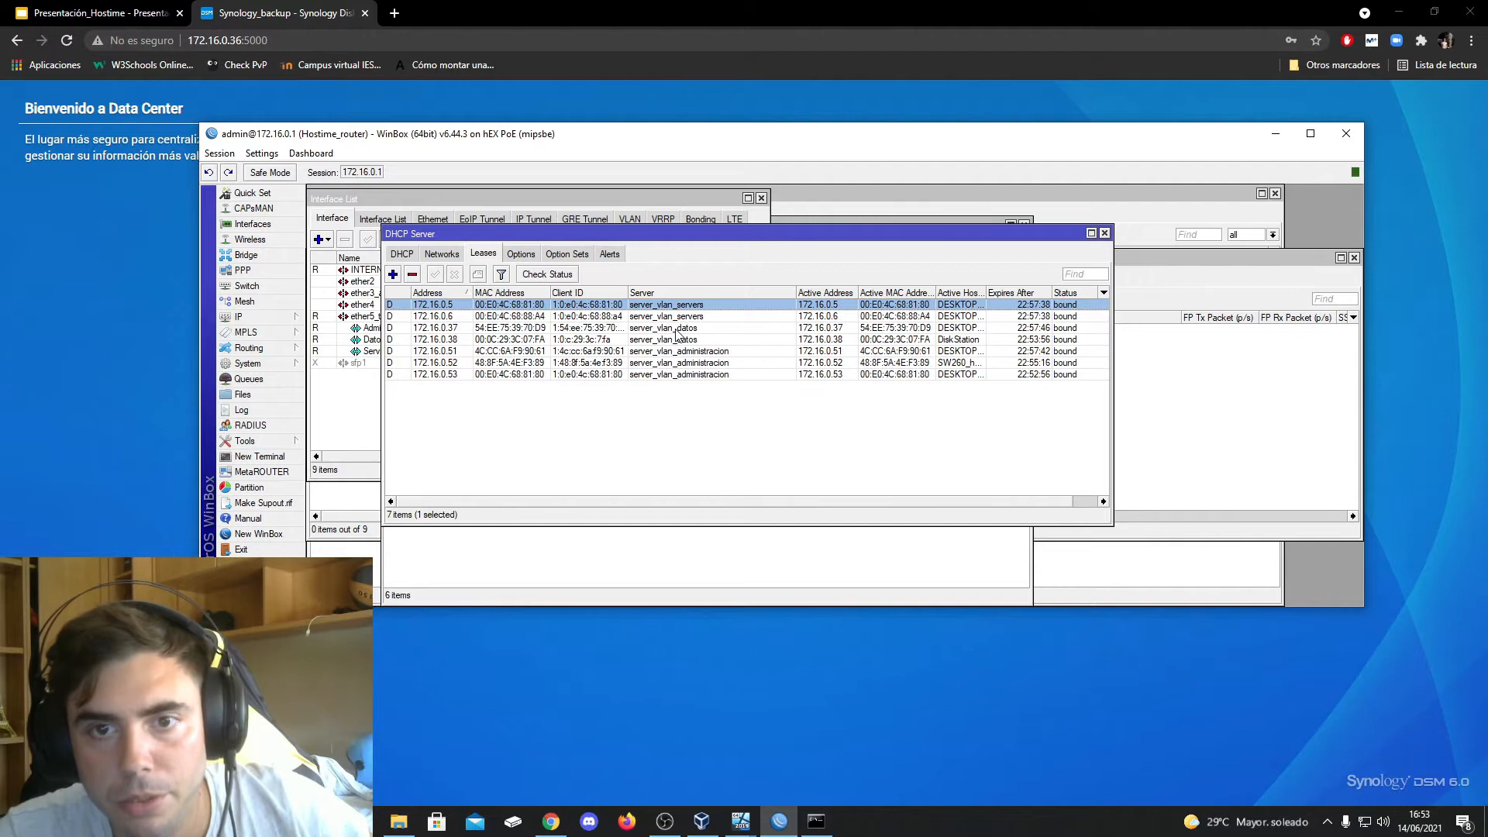
pyautogui.click(675, 329)
pyautogui.click(680, 363)
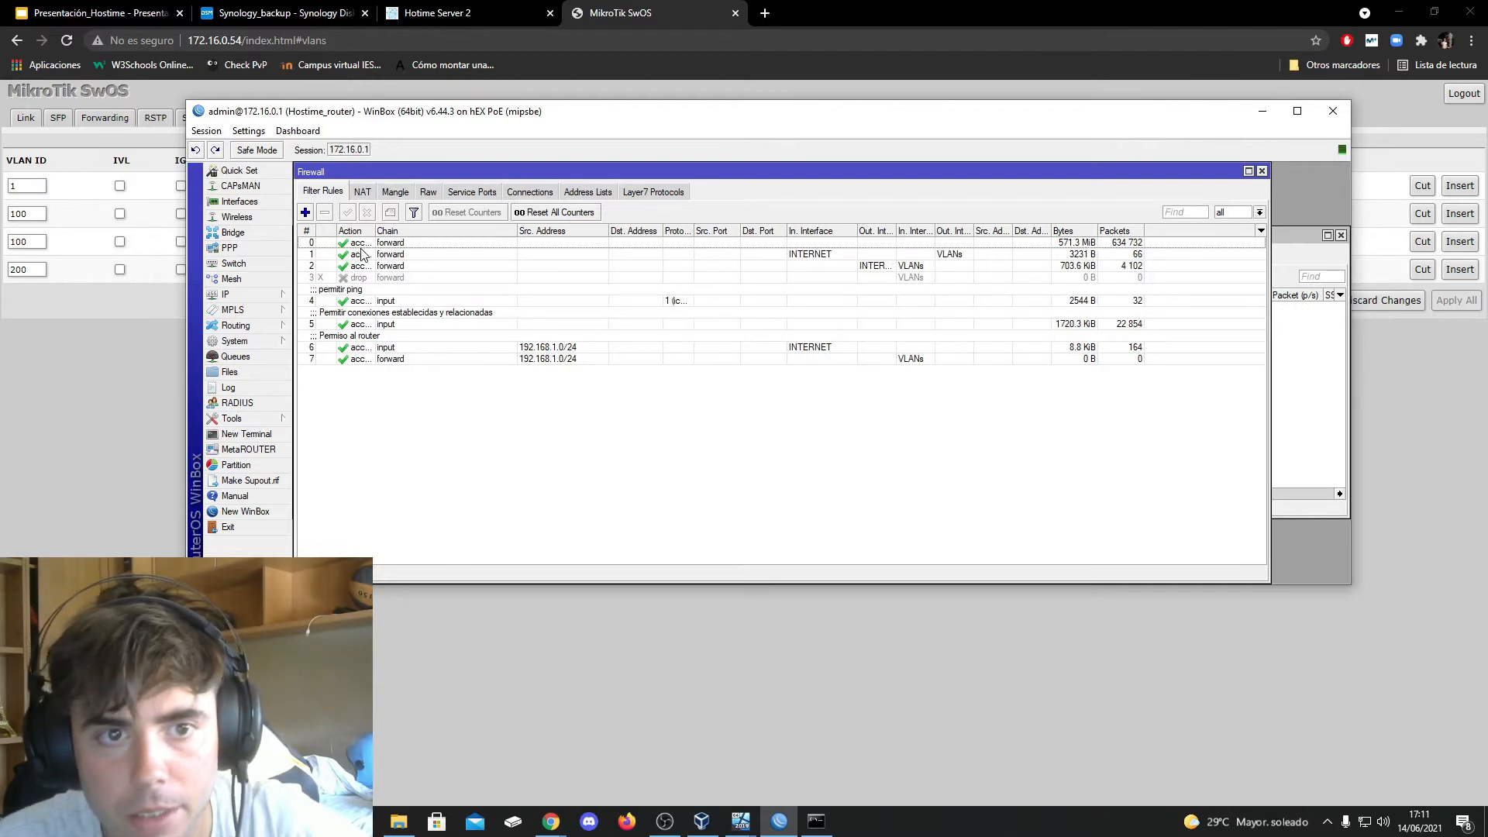
# Review the firewall filter rules, including the first forward rule's action and the rules for established connections and router access
pyautogui.doubleClick(1028, 244)
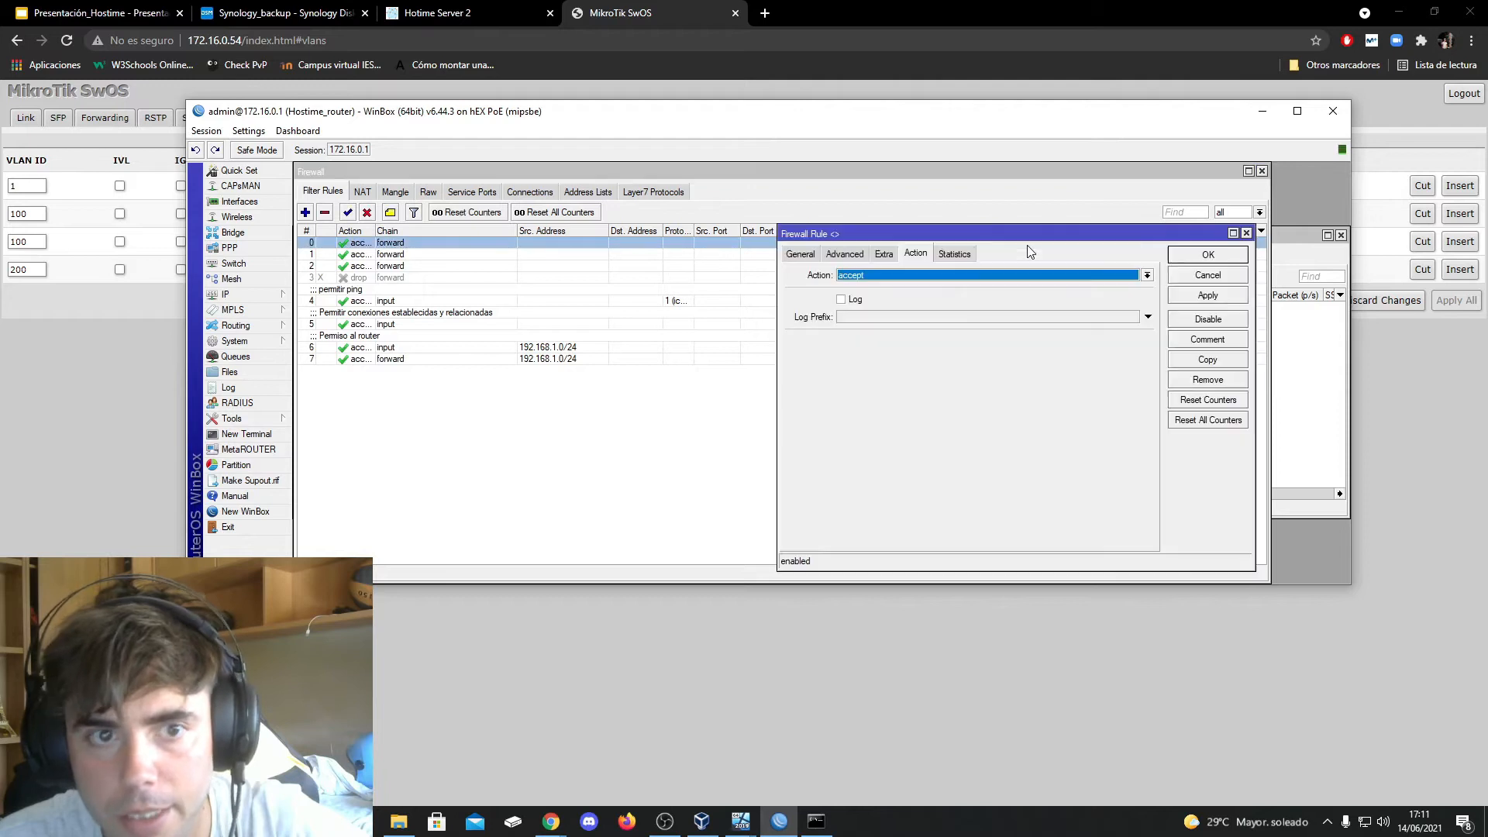
pyautogui.click(1207, 254)
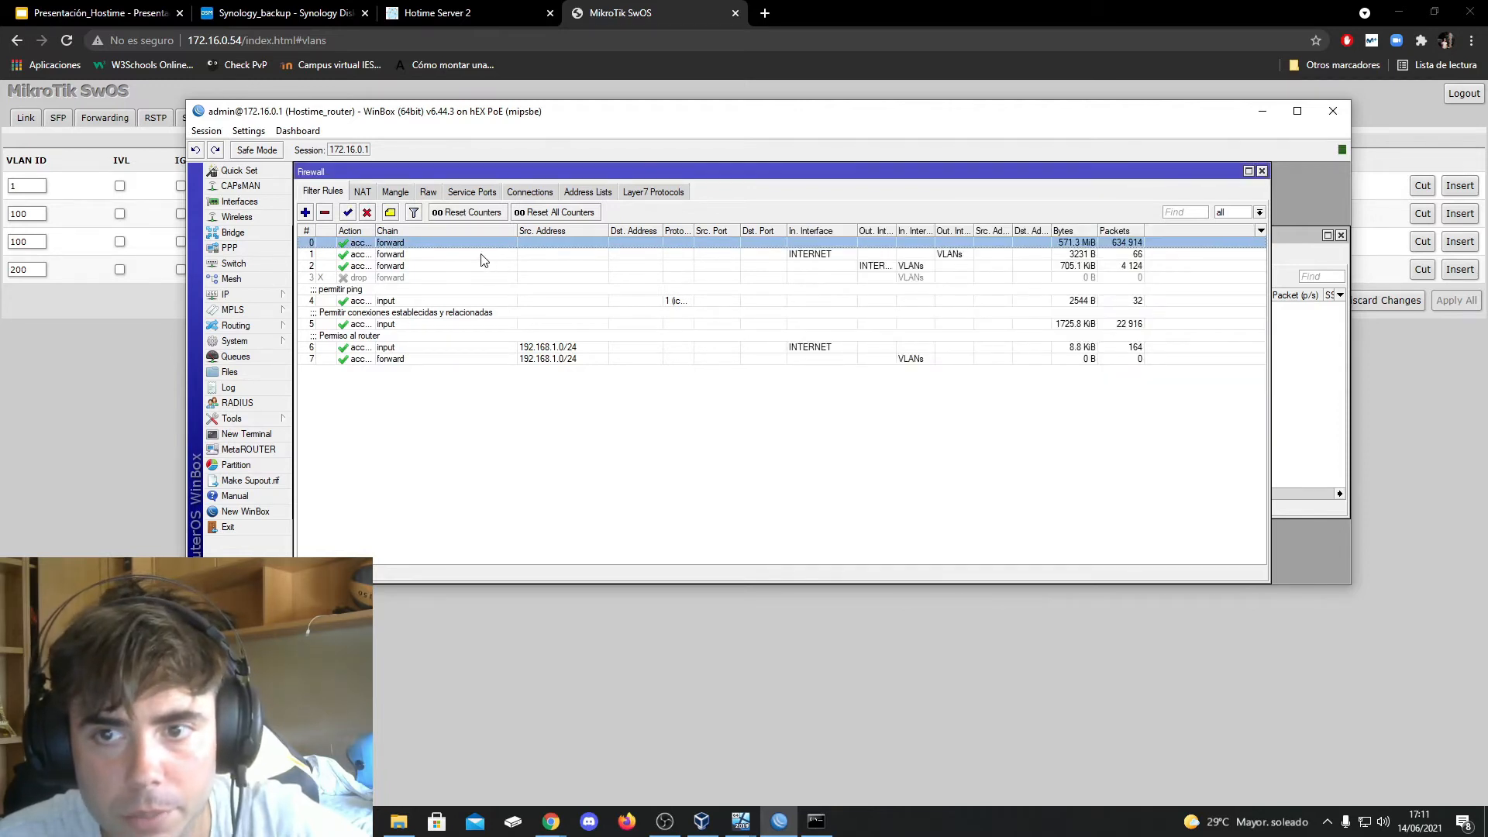
pyautogui.click(800, 255)
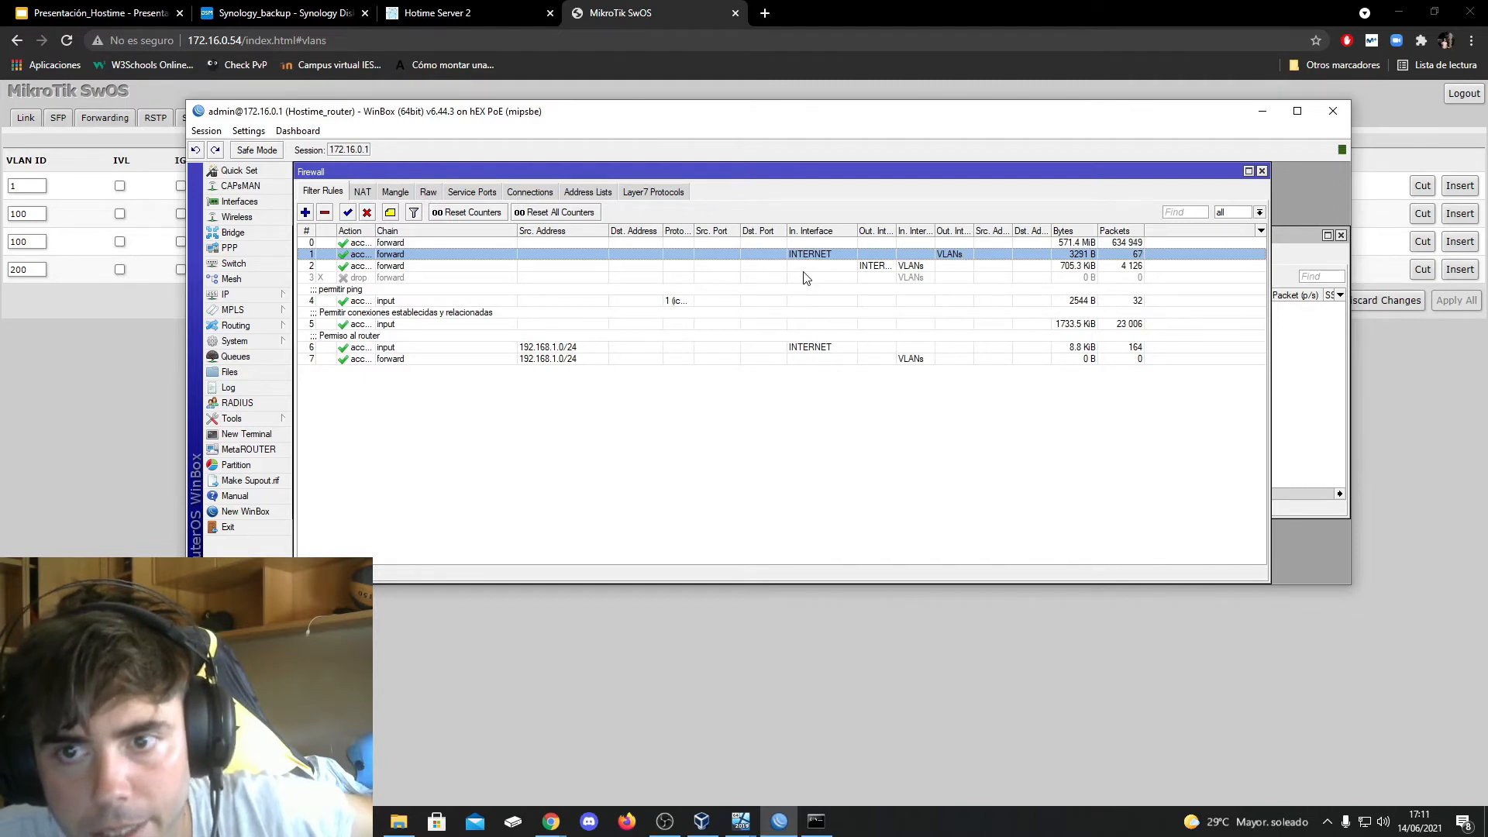
pyautogui.click(720, 270)
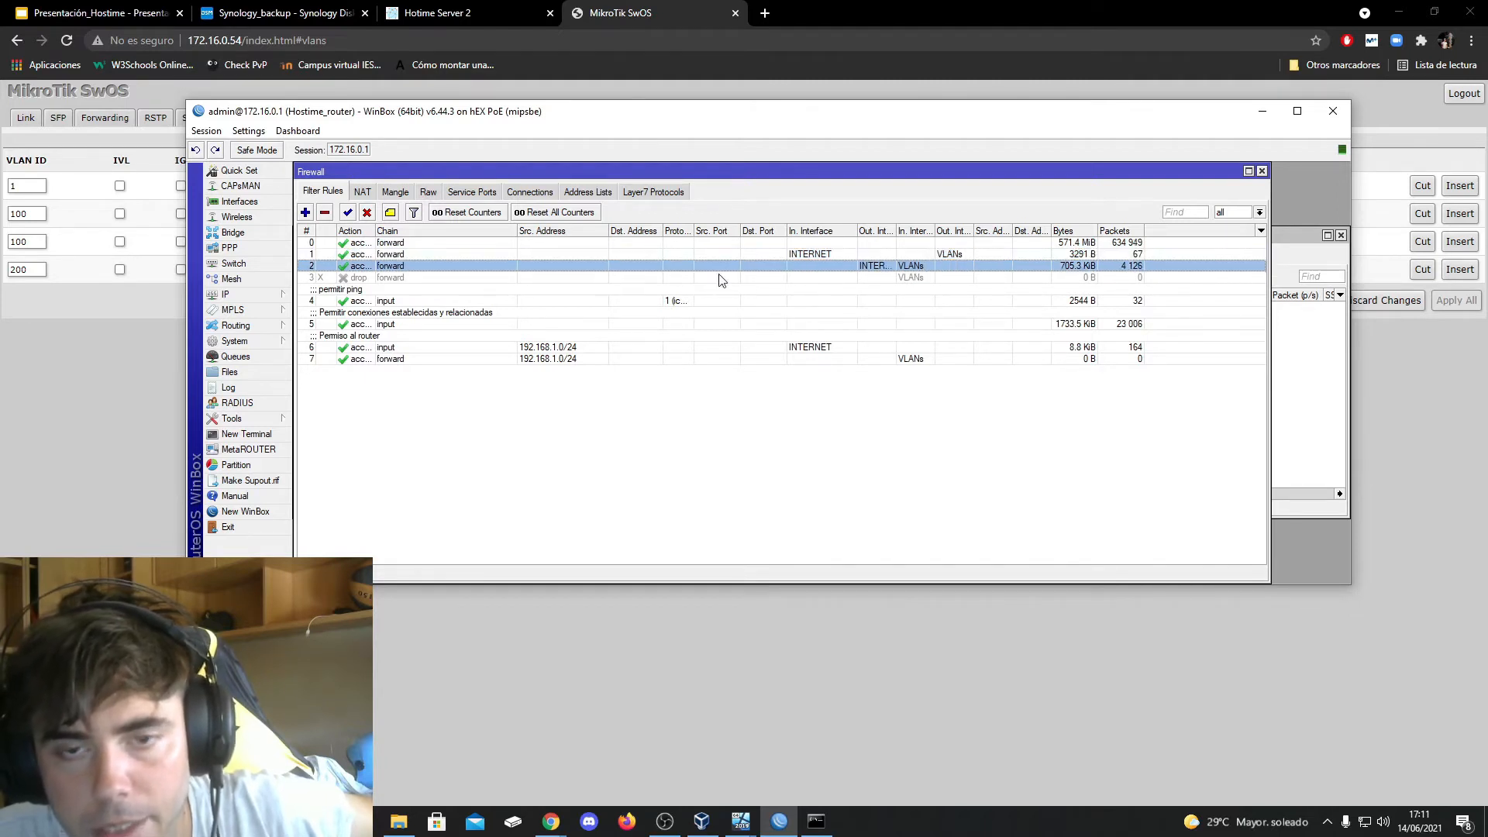
pyautogui.click(395, 279)
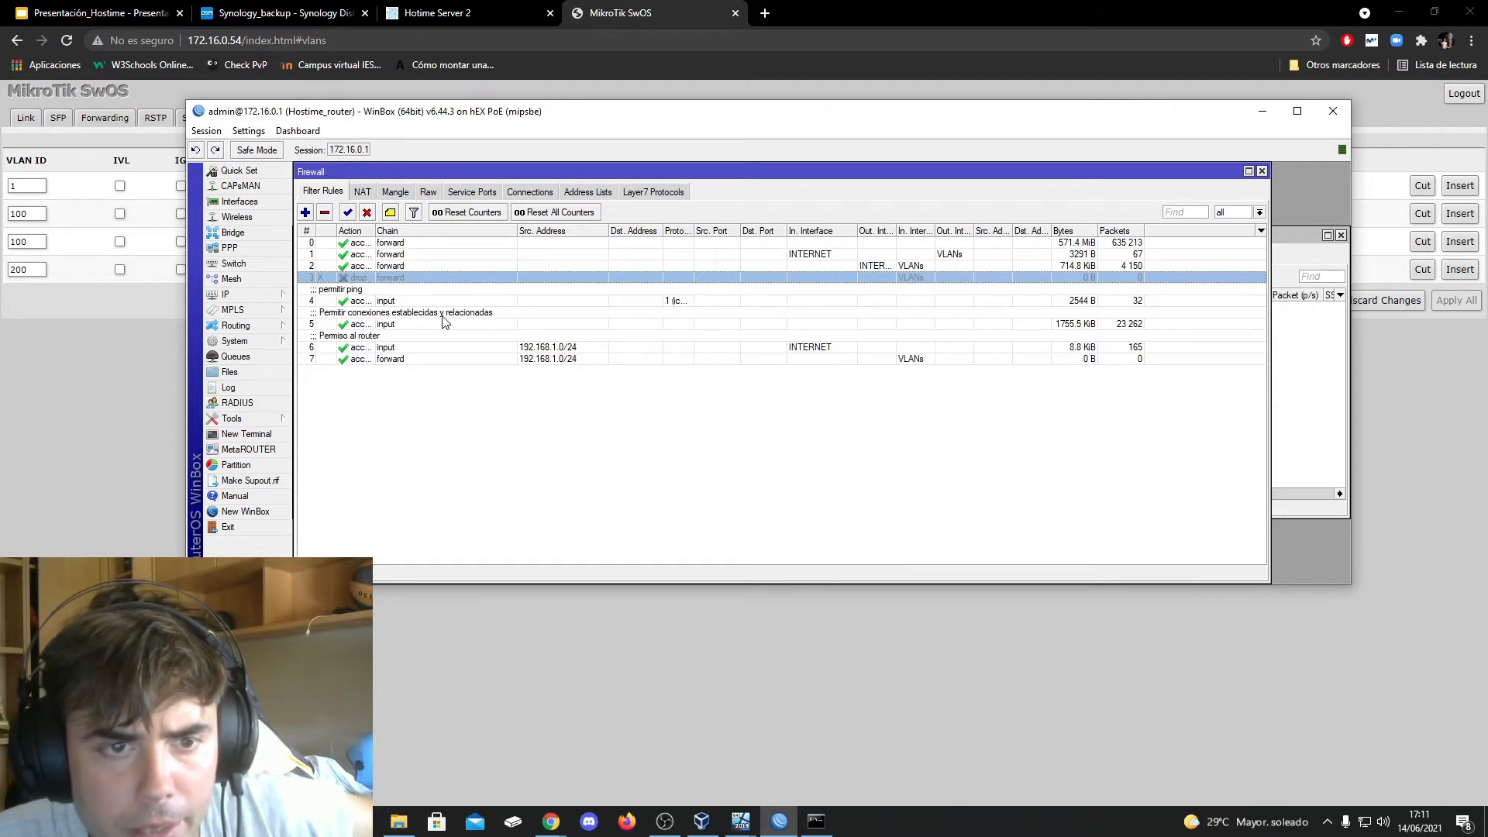
pyautogui.click(376, 325)
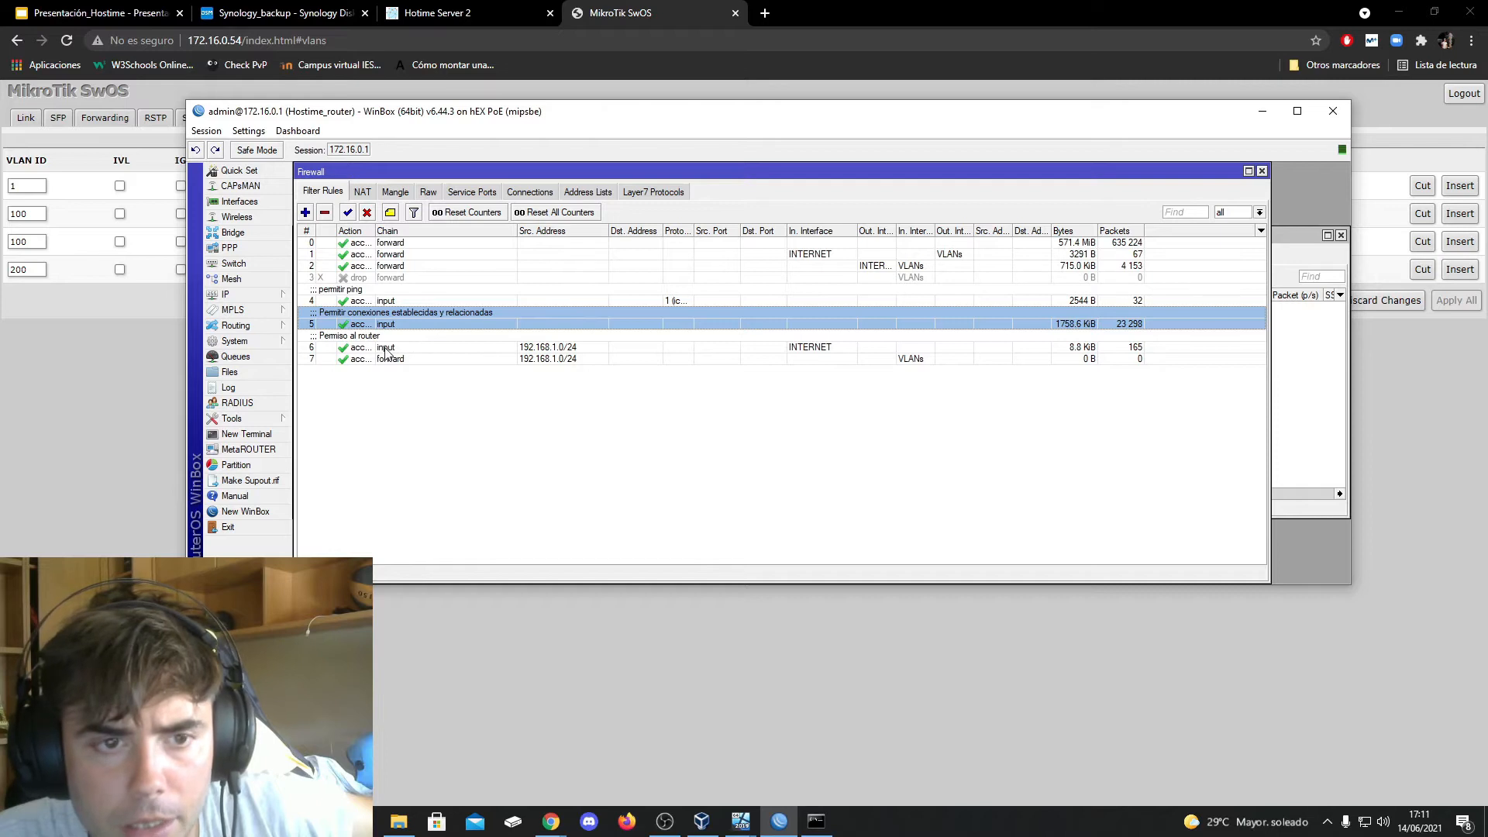
pyautogui.click(366, 349)
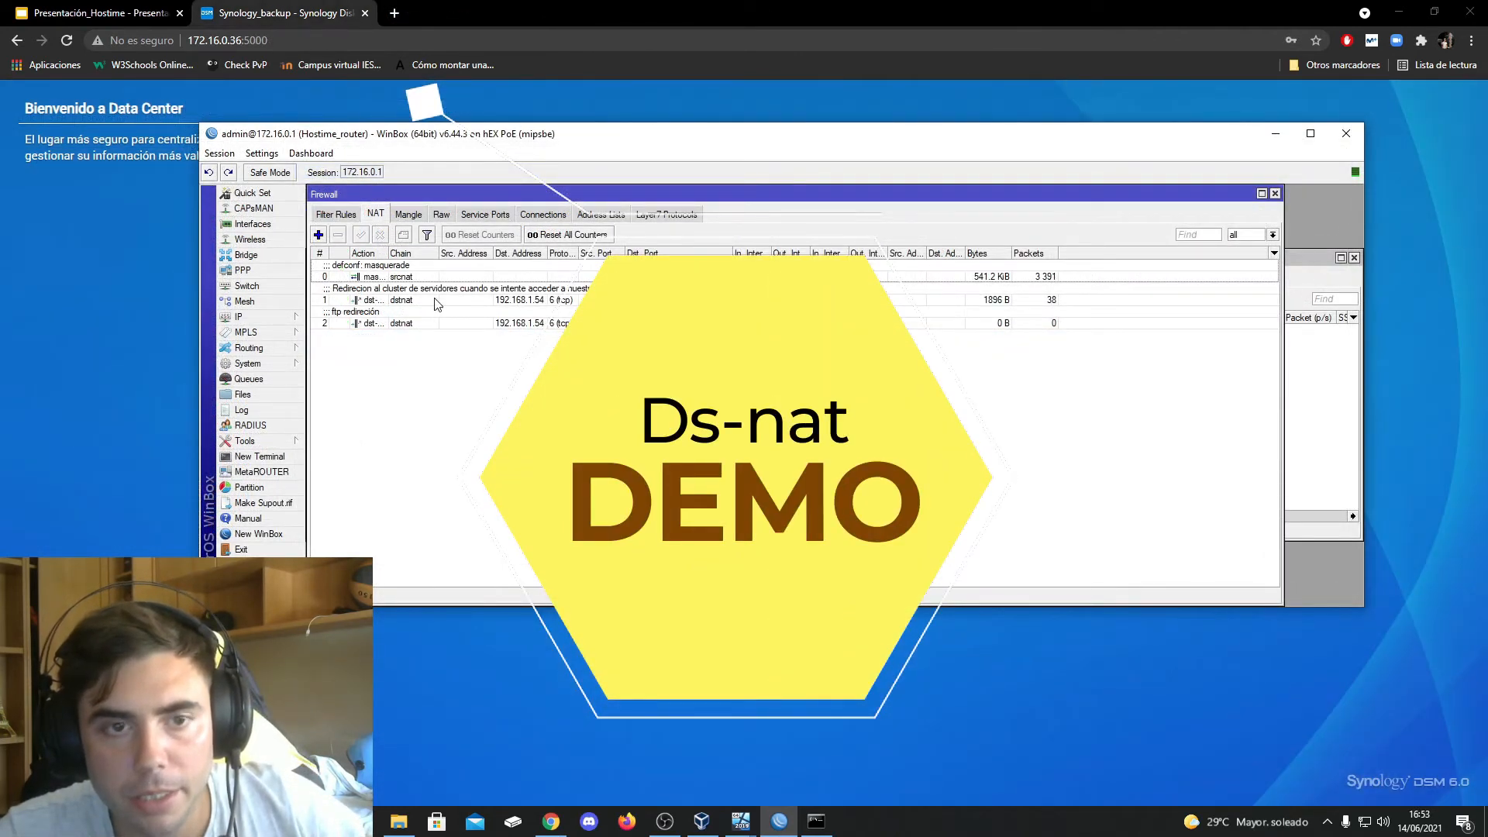
# Inspect the masquerade rule and the server cluster redirection NAT rule, including its general settings, dst-nat action and target address
pyautogui.click(408, 270)
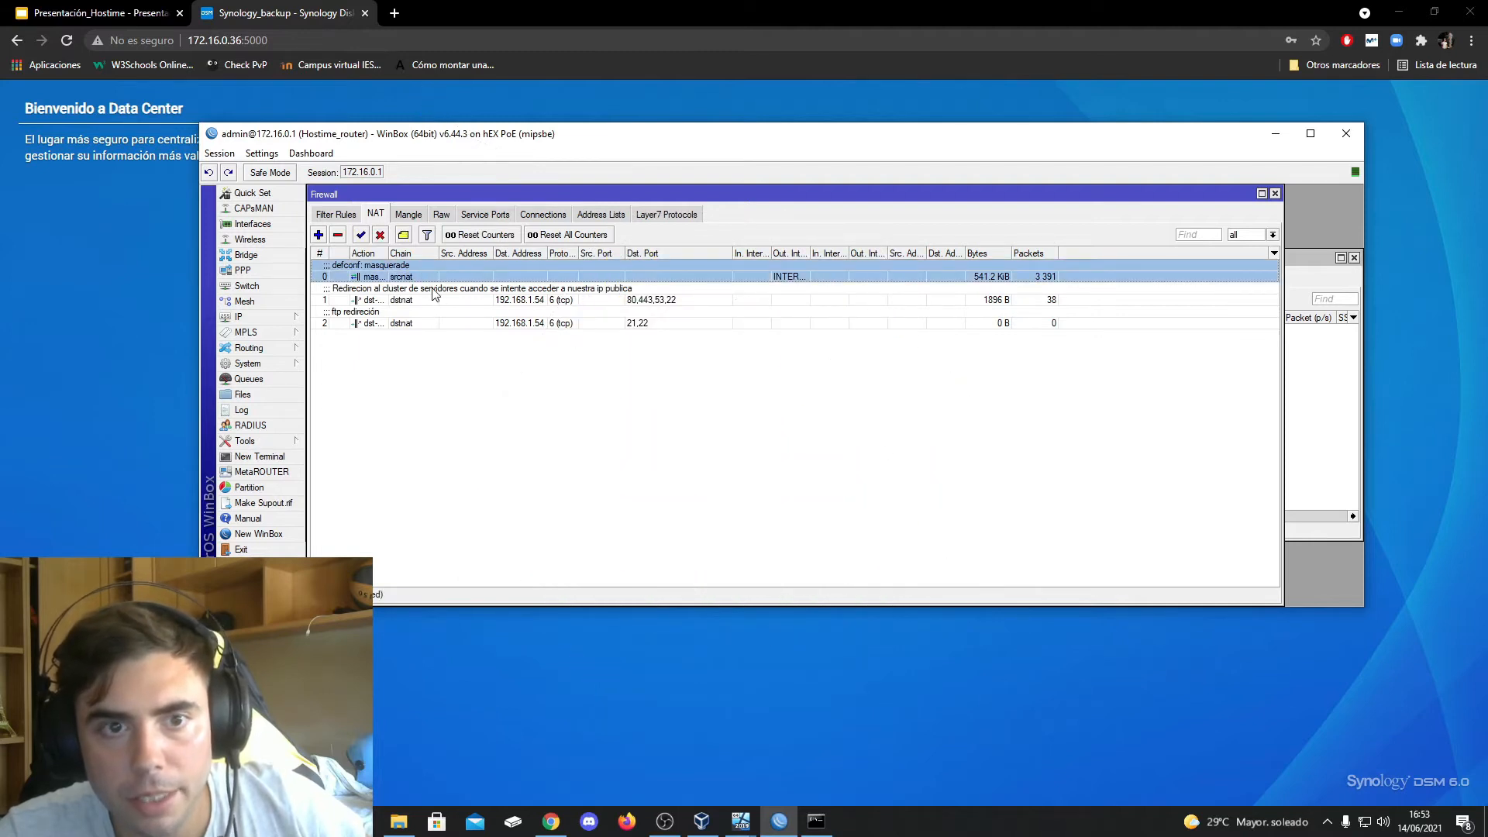
pyautogui.click(434, 294)
pyautogui.doubleClick(426, 294)
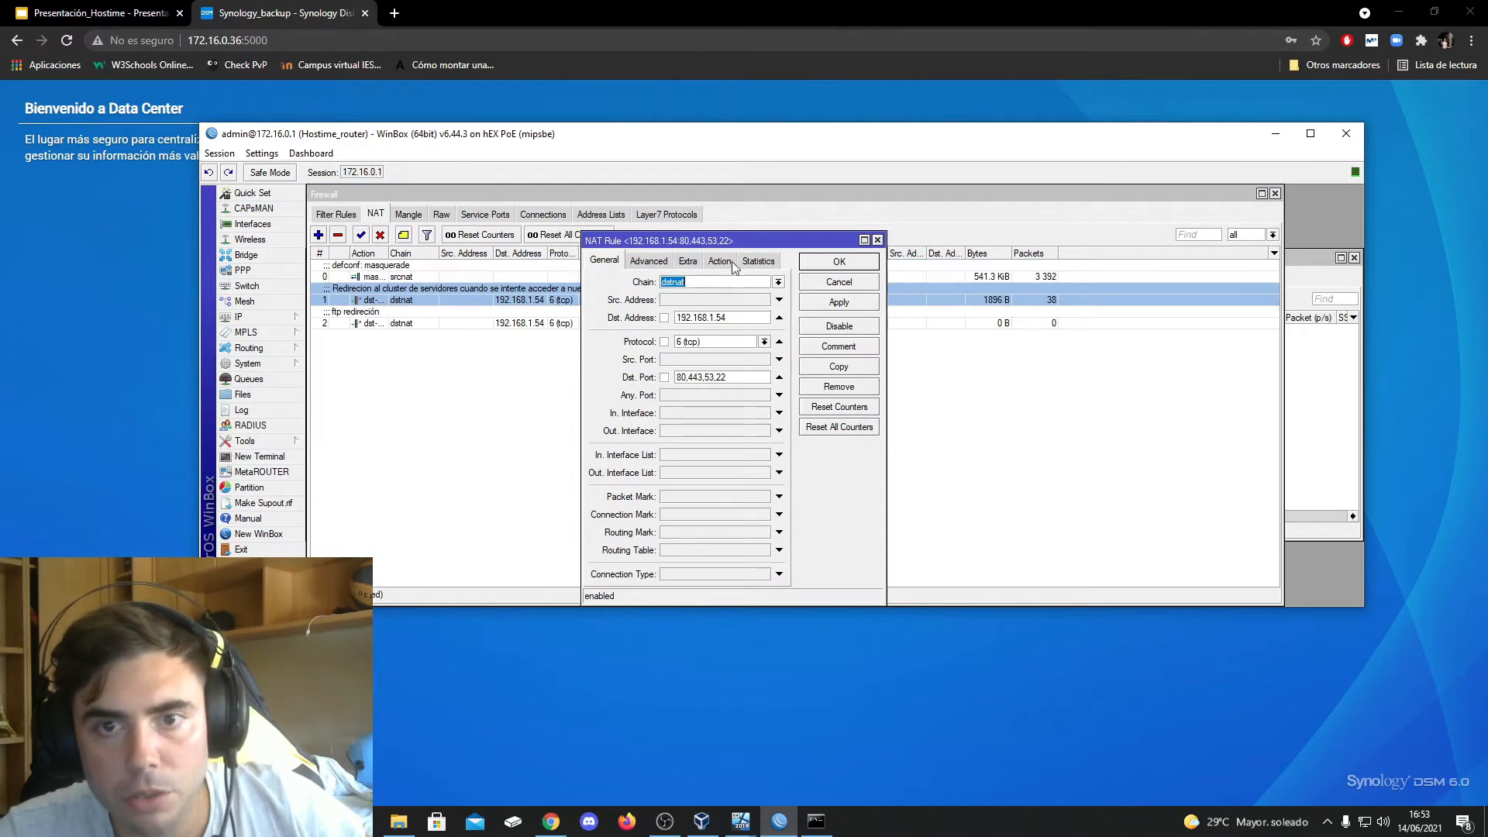
pyautogui.moveTo(750, 243); pyautogui.dragTo(825, 221)
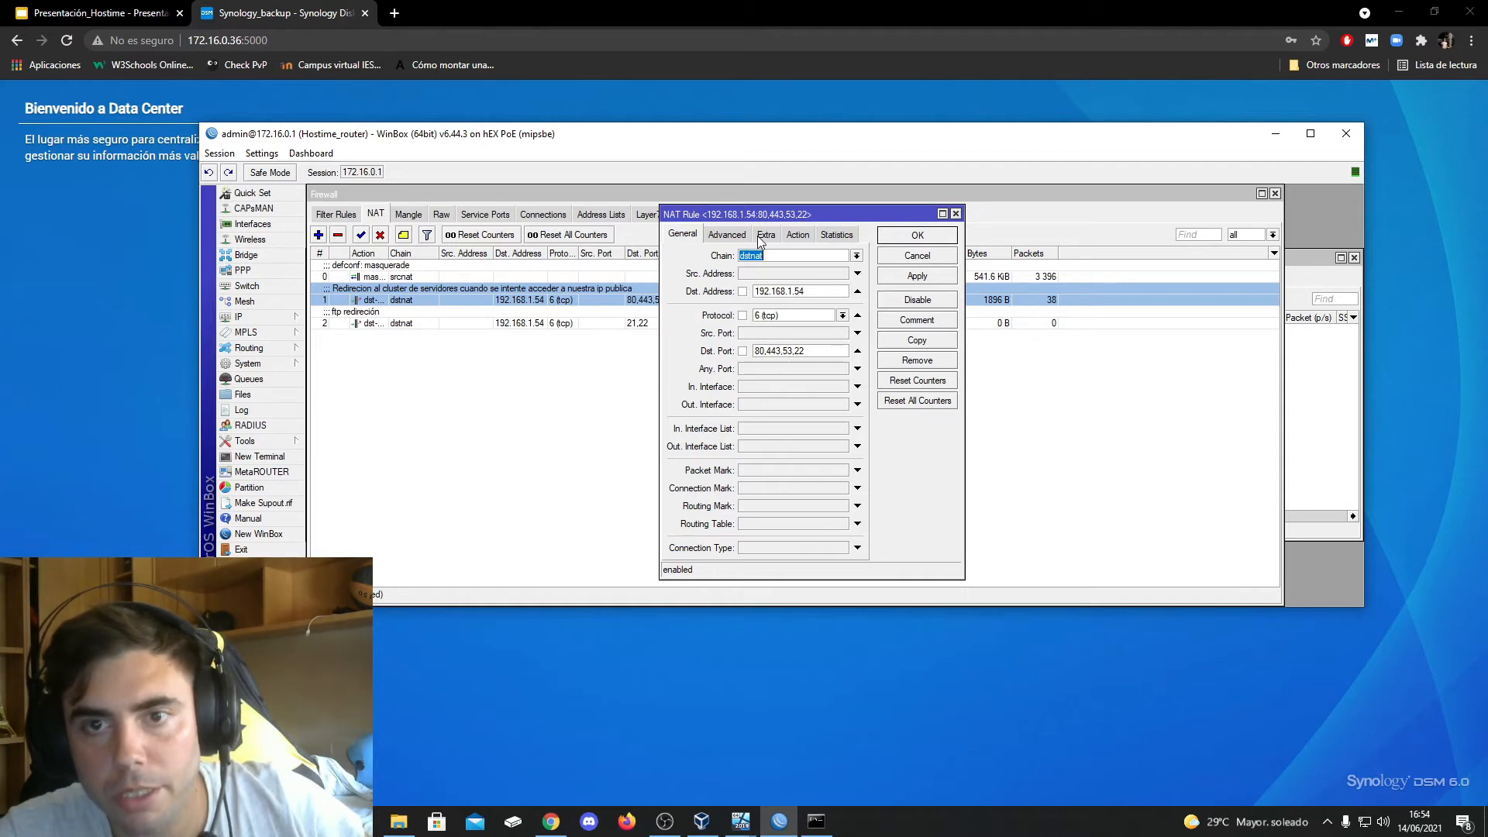
pyautogui.click(794, 234)
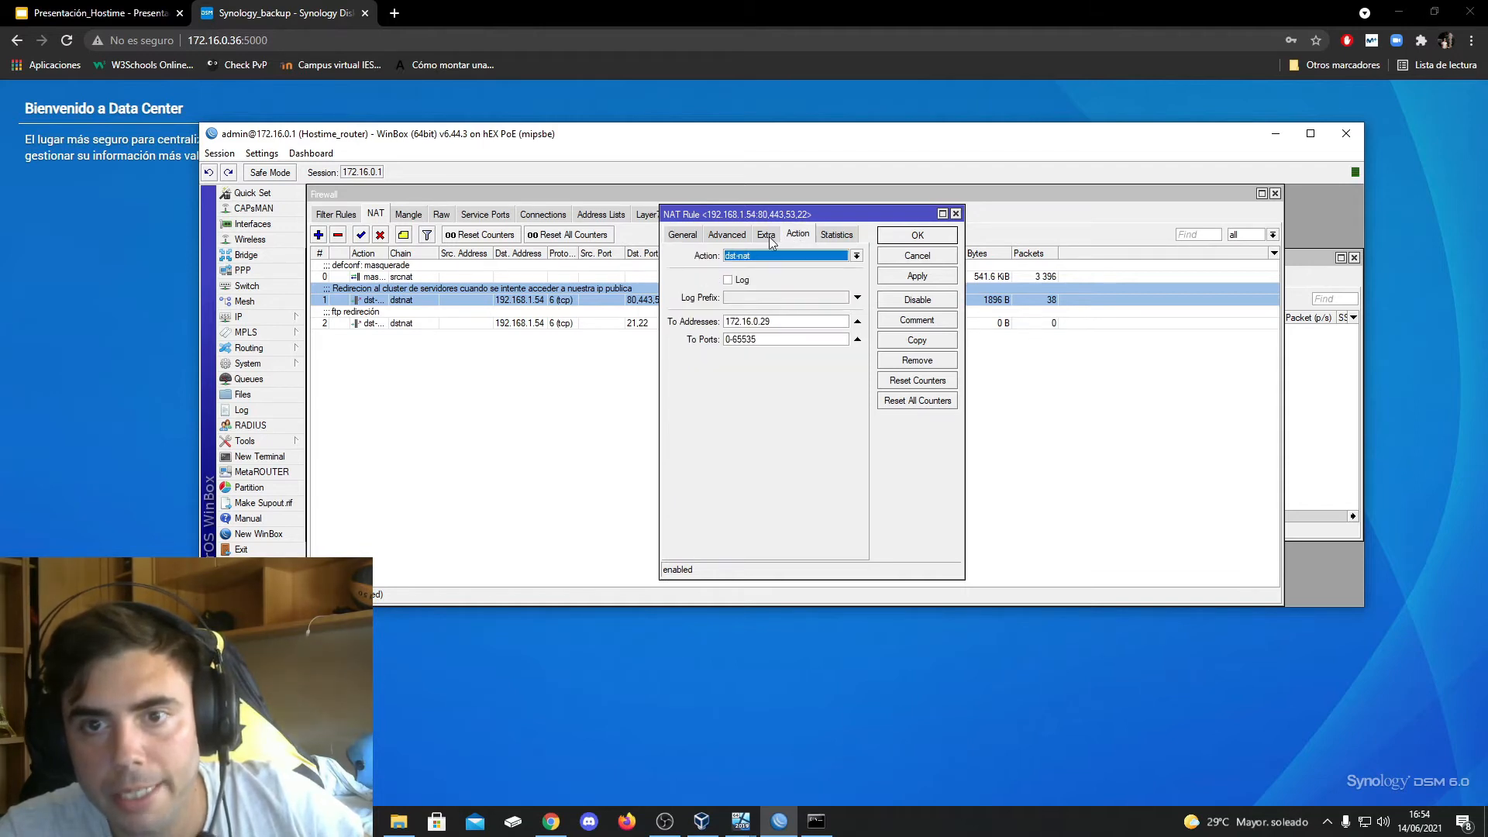
pyautogui.doubleClick(772, 320)
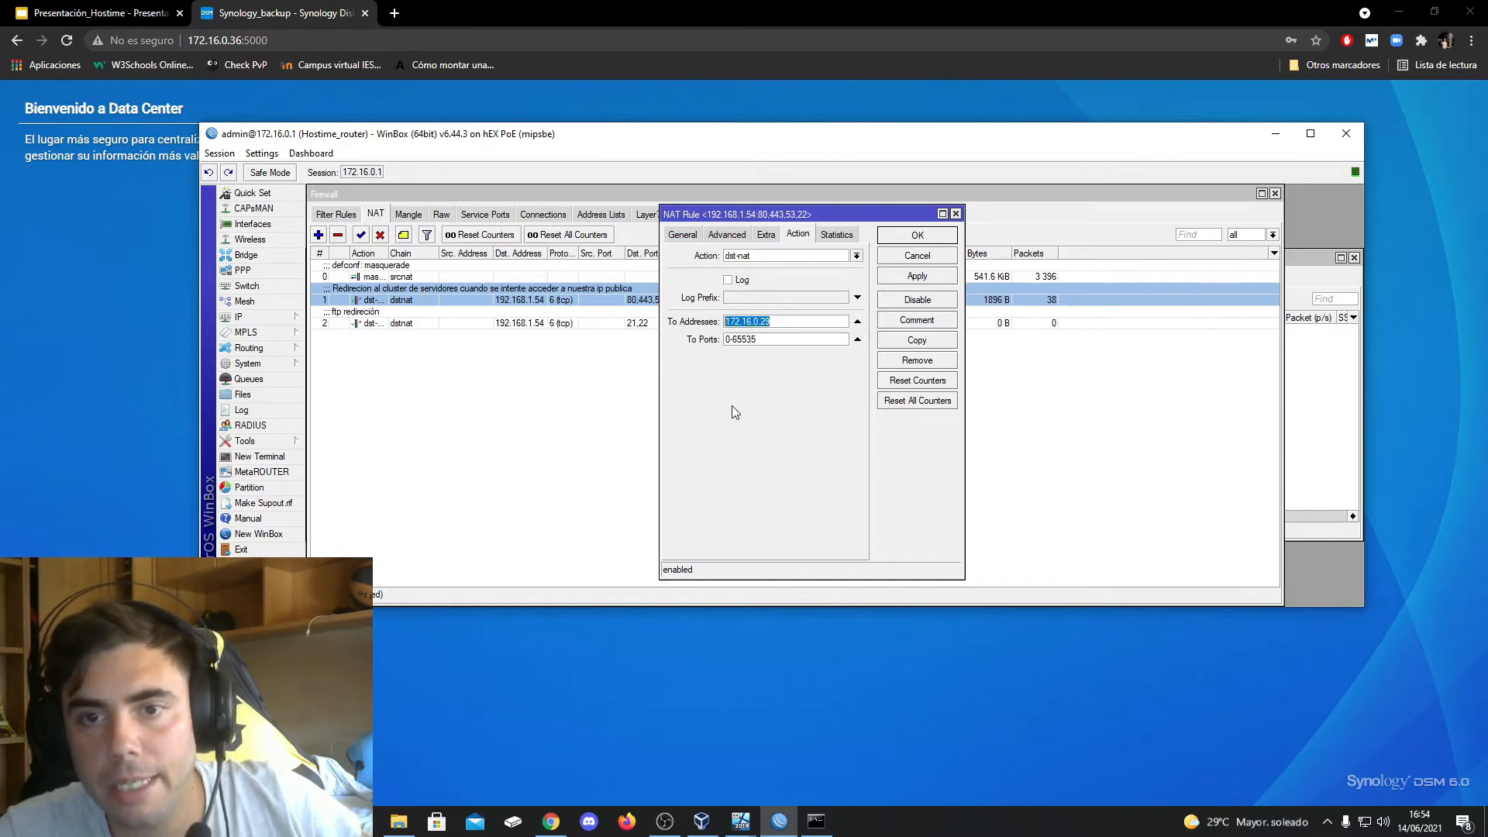
pyautogui.click(781, 318)
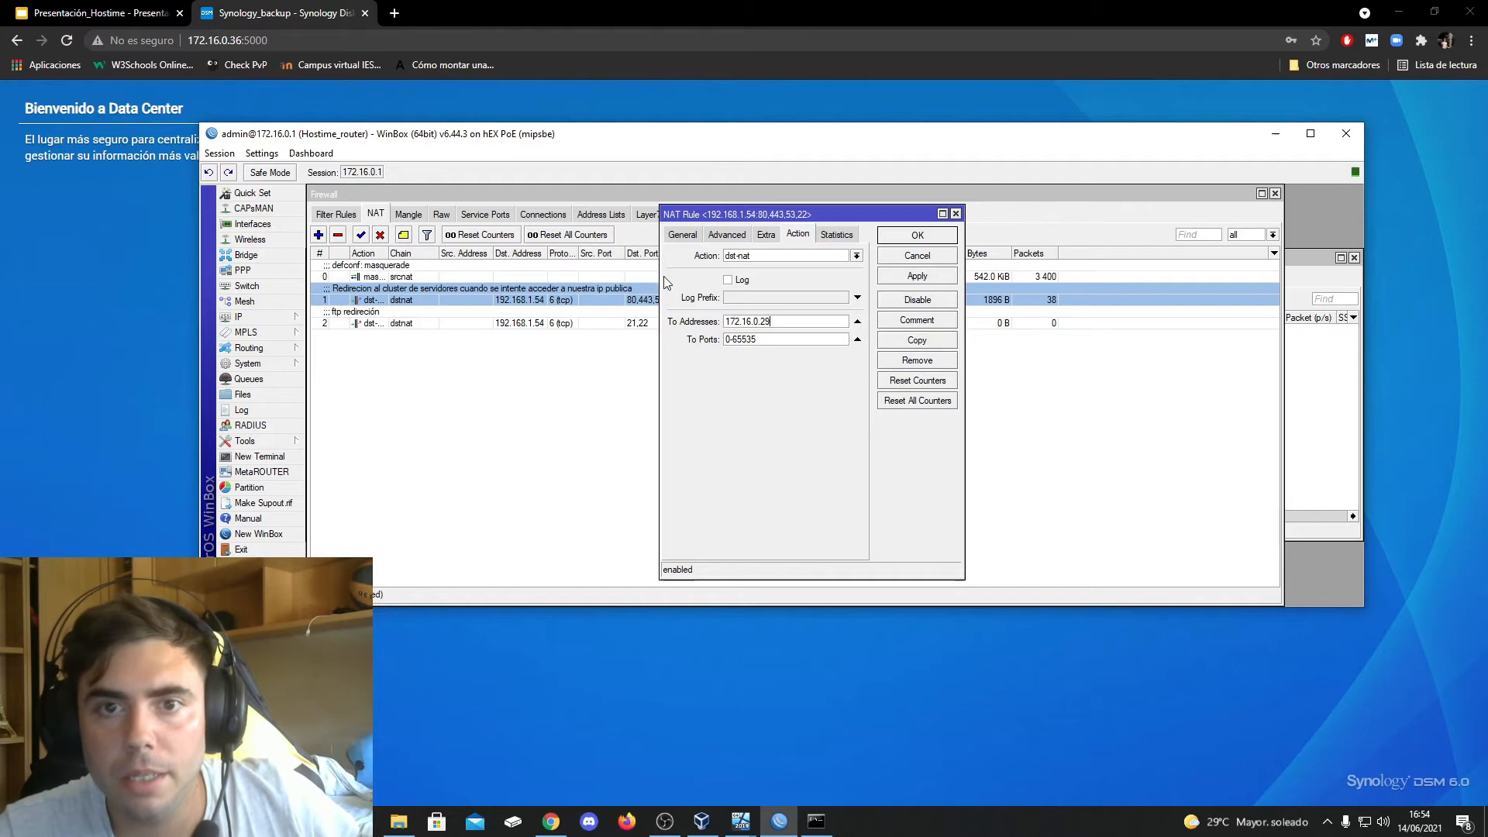
pyautogui.click(402, 15)
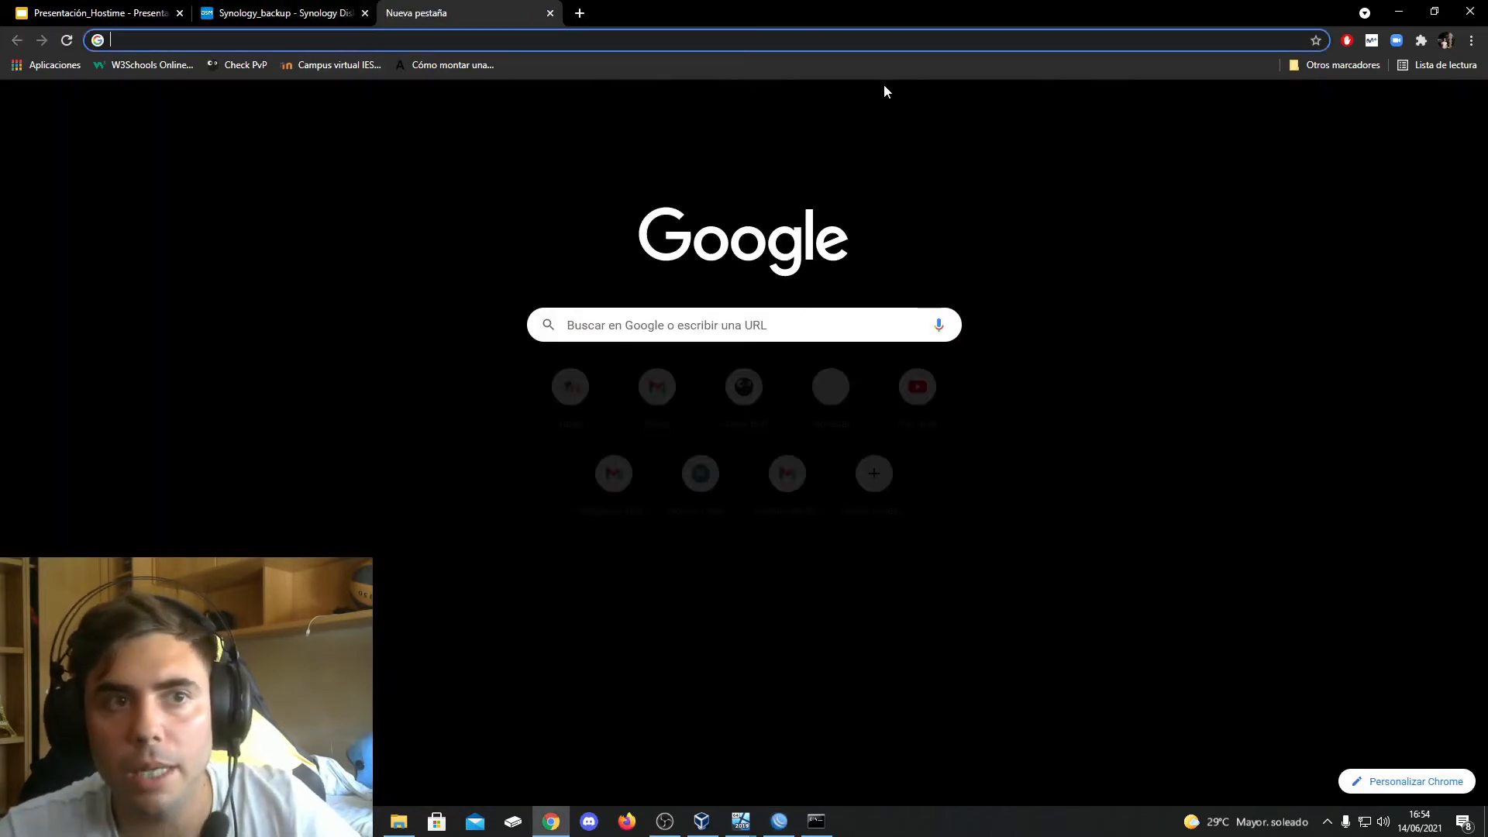
pyautogui.write('www')
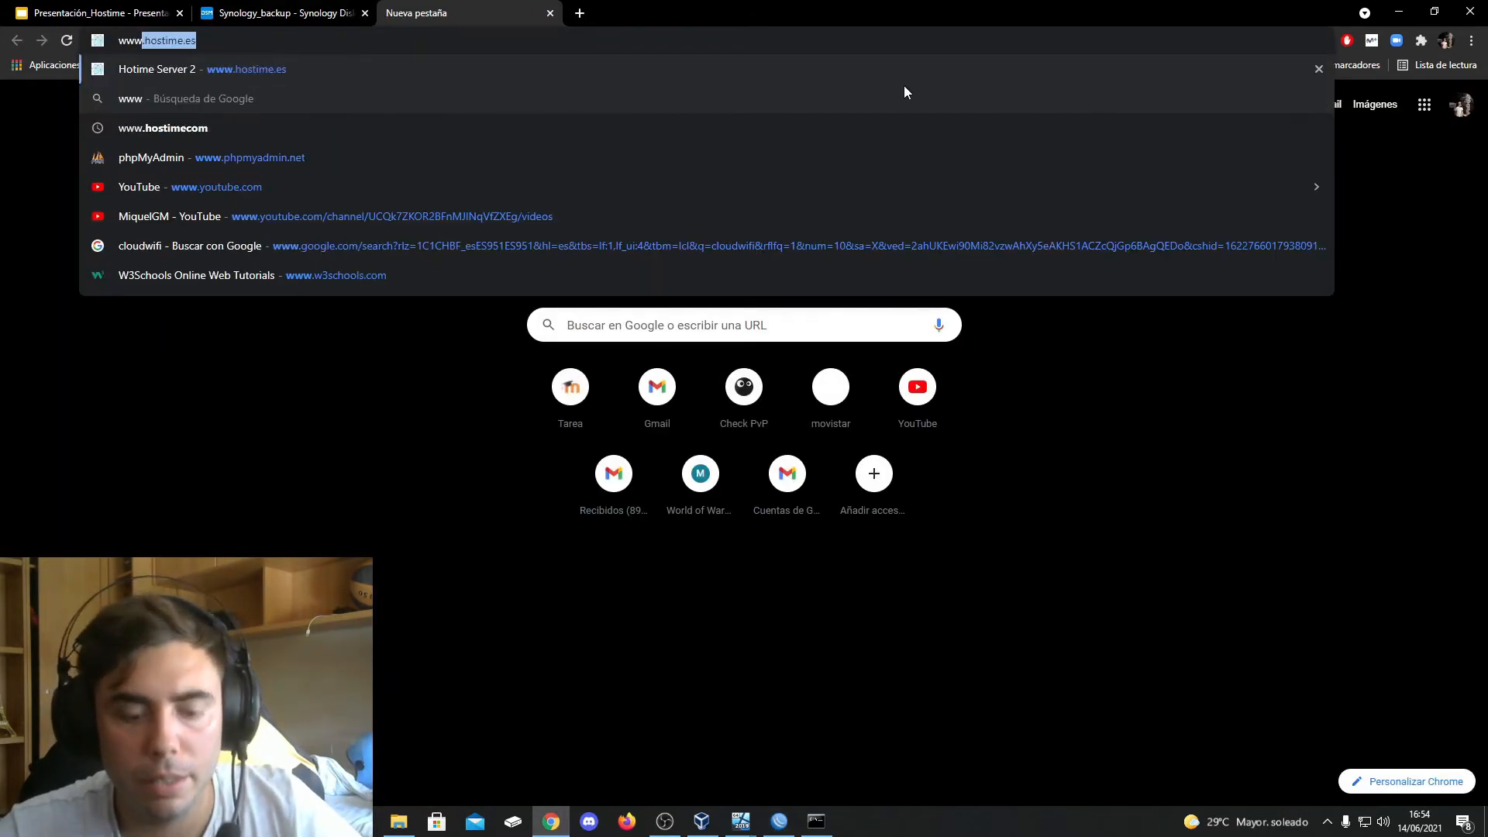
pyautogui.write('.hostime.es')
pyautogui.press('Return')
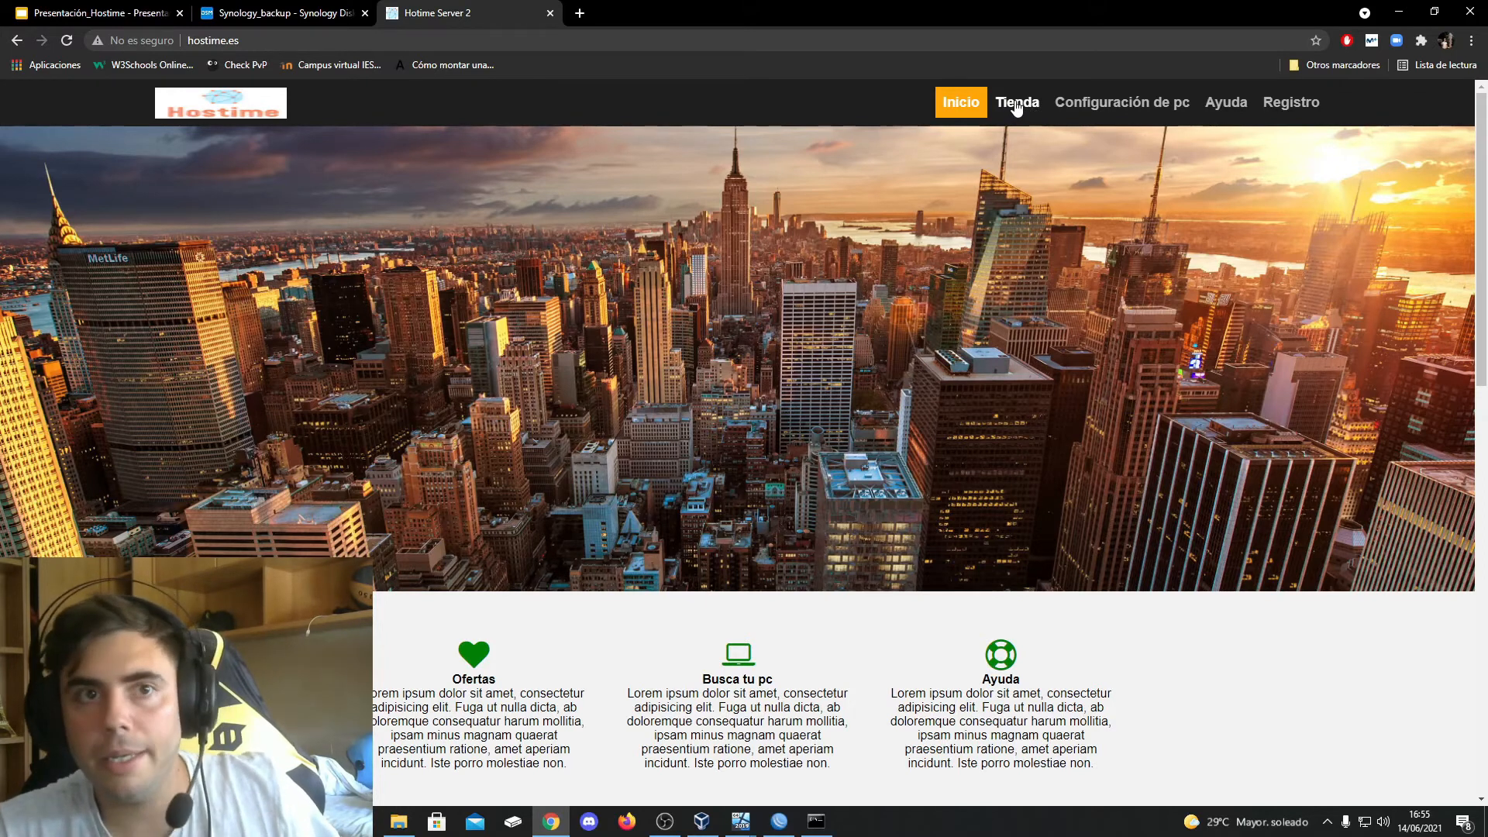
# Return to WinBox, close the open NAT rule and disable the server cluster redirection rule for ports 80,443,53,22
pyautogui.click(779, 821)
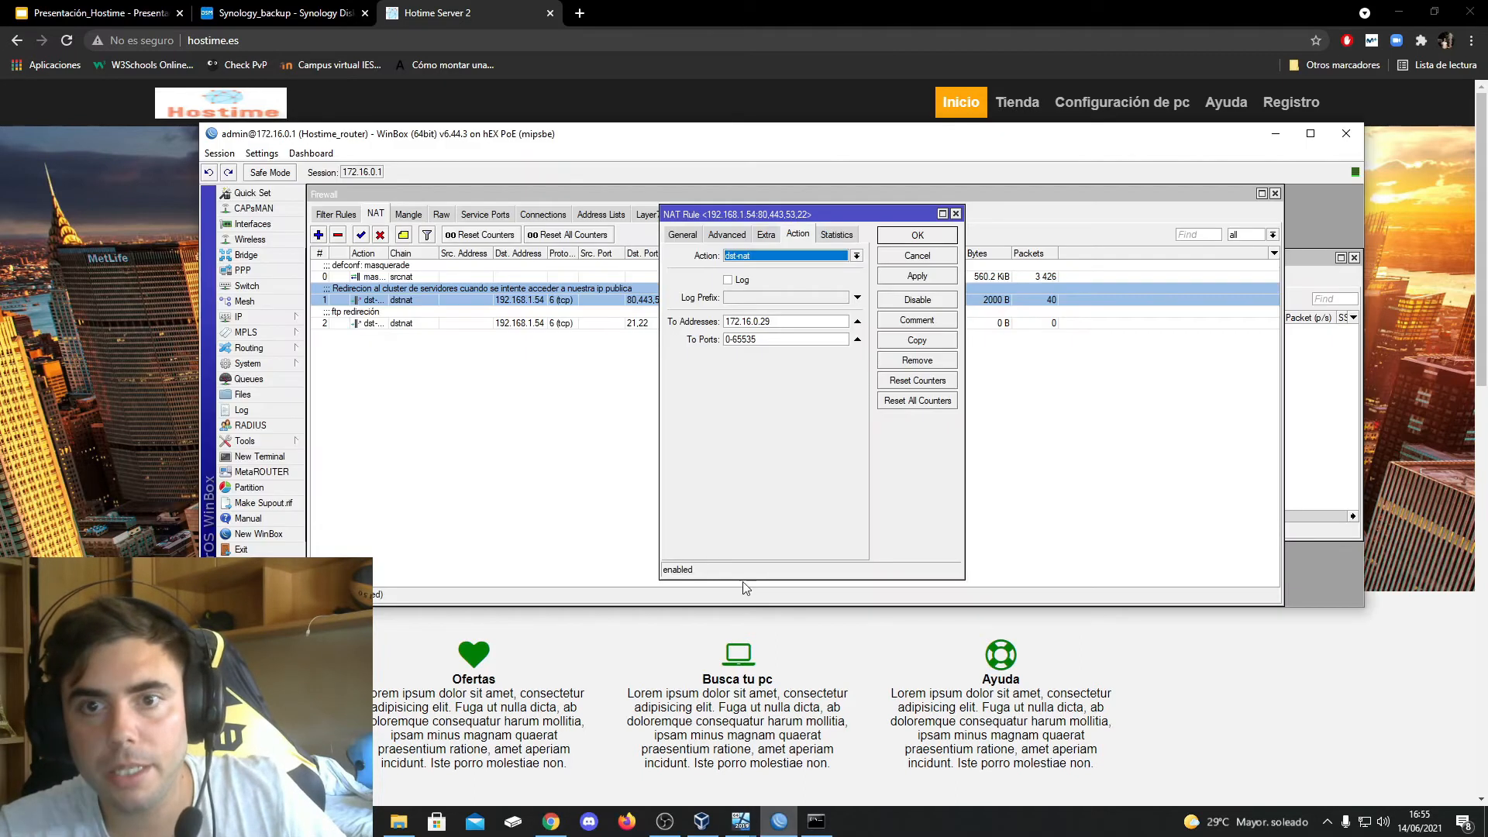
pyautogui.click(955, 215)
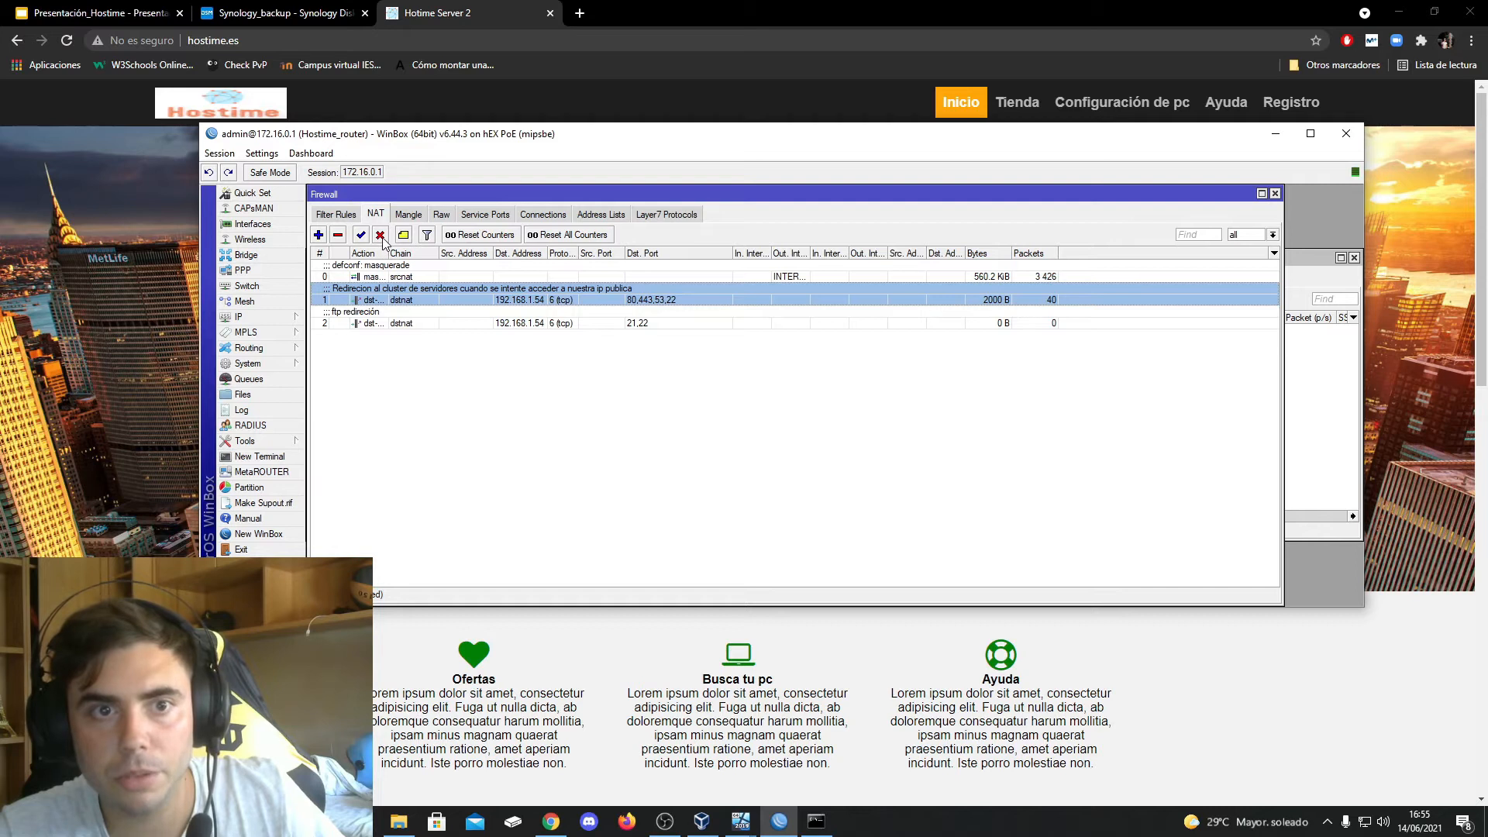
pyautogui.click(380, 236)
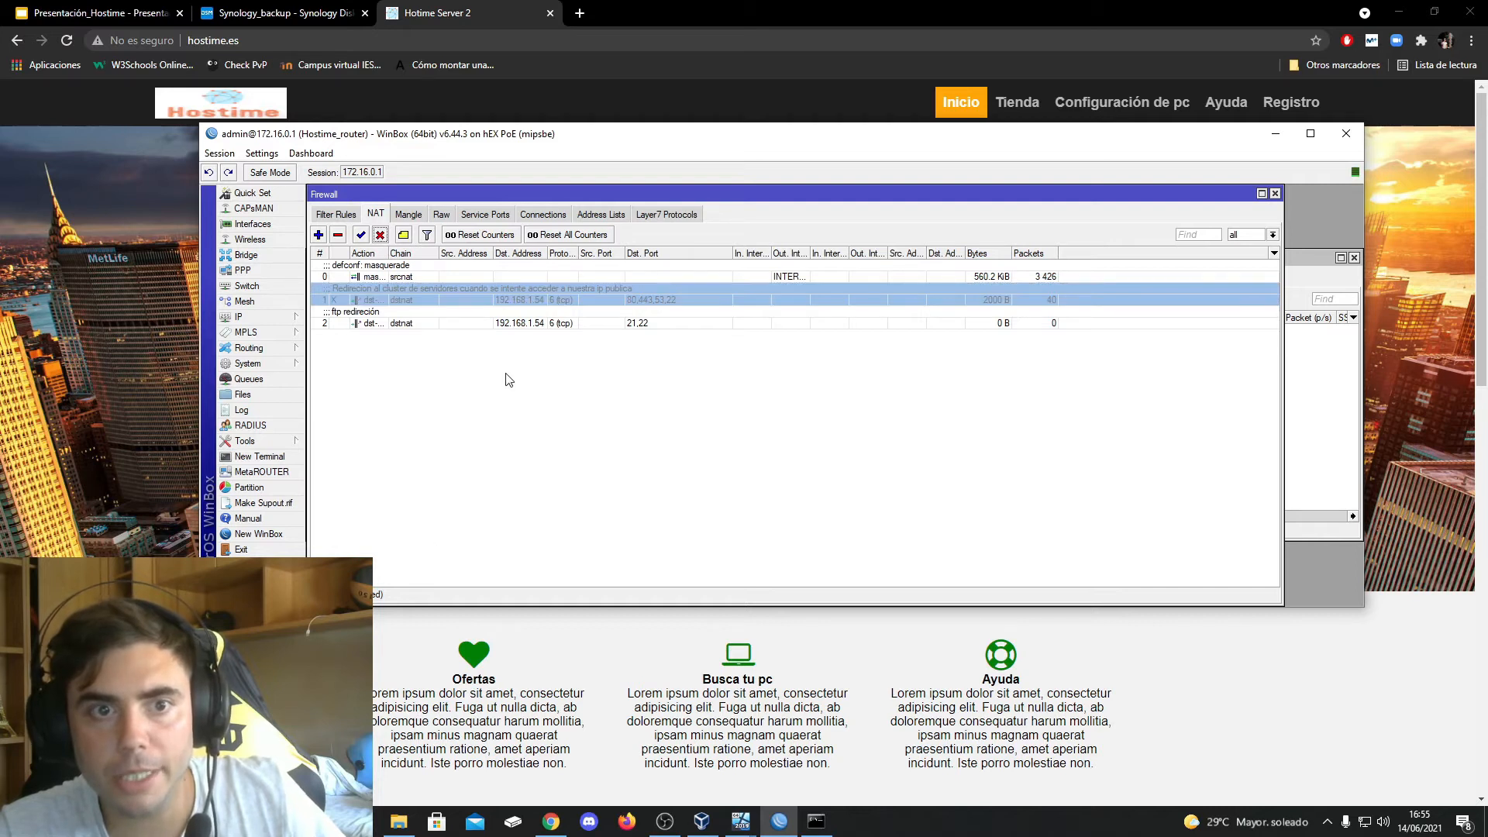
# Switch to a Chrome incognito window and test access to hostime.es, with and without the www prefix, while the redirection is disabled
pyautogui.click(173, 340)
pyautogui.click(387, 38)
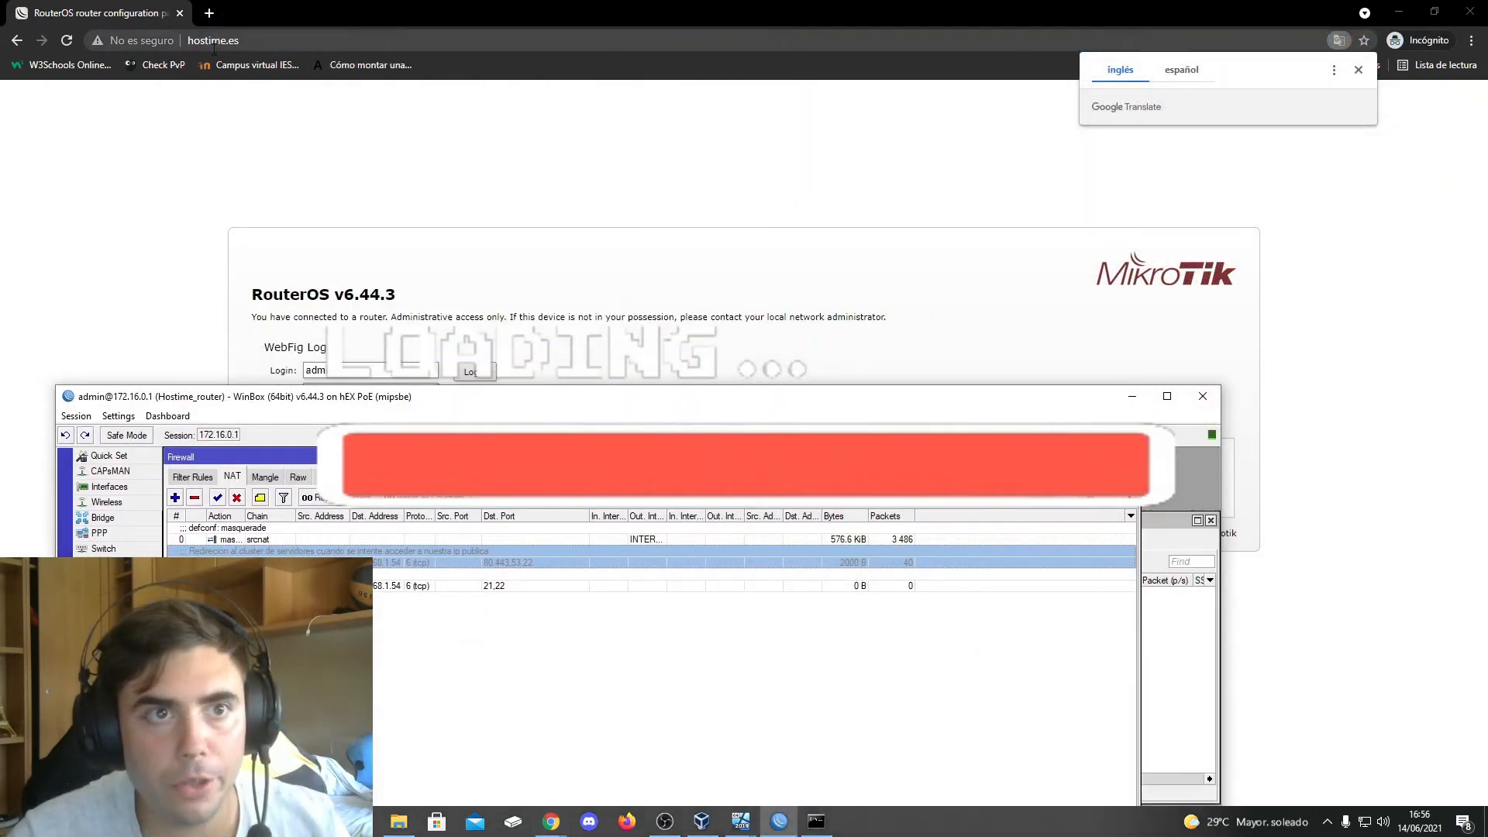
pyautogui.click(189, 40)
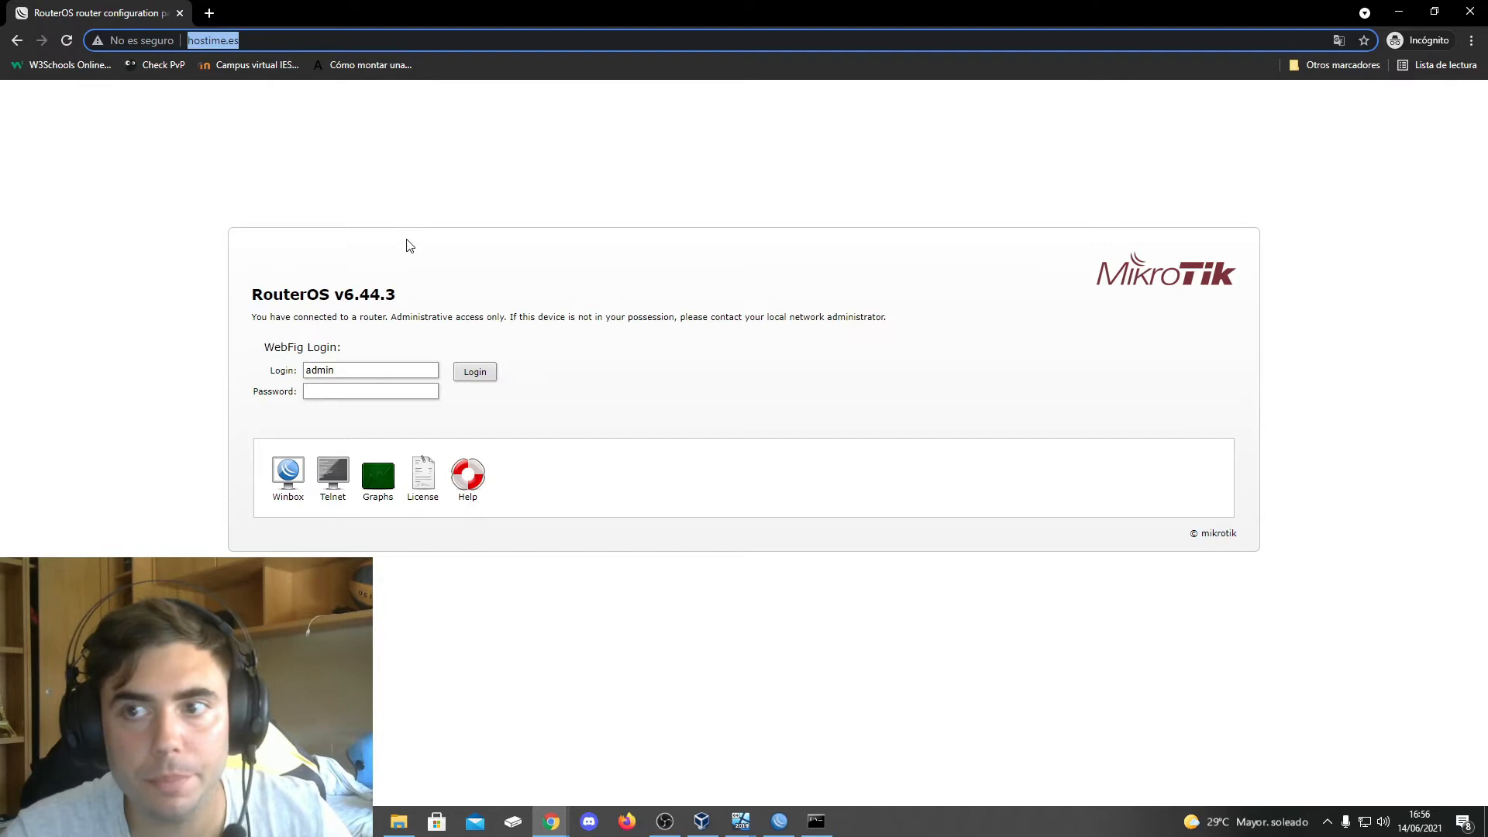
pyautogui.click(193, 44)
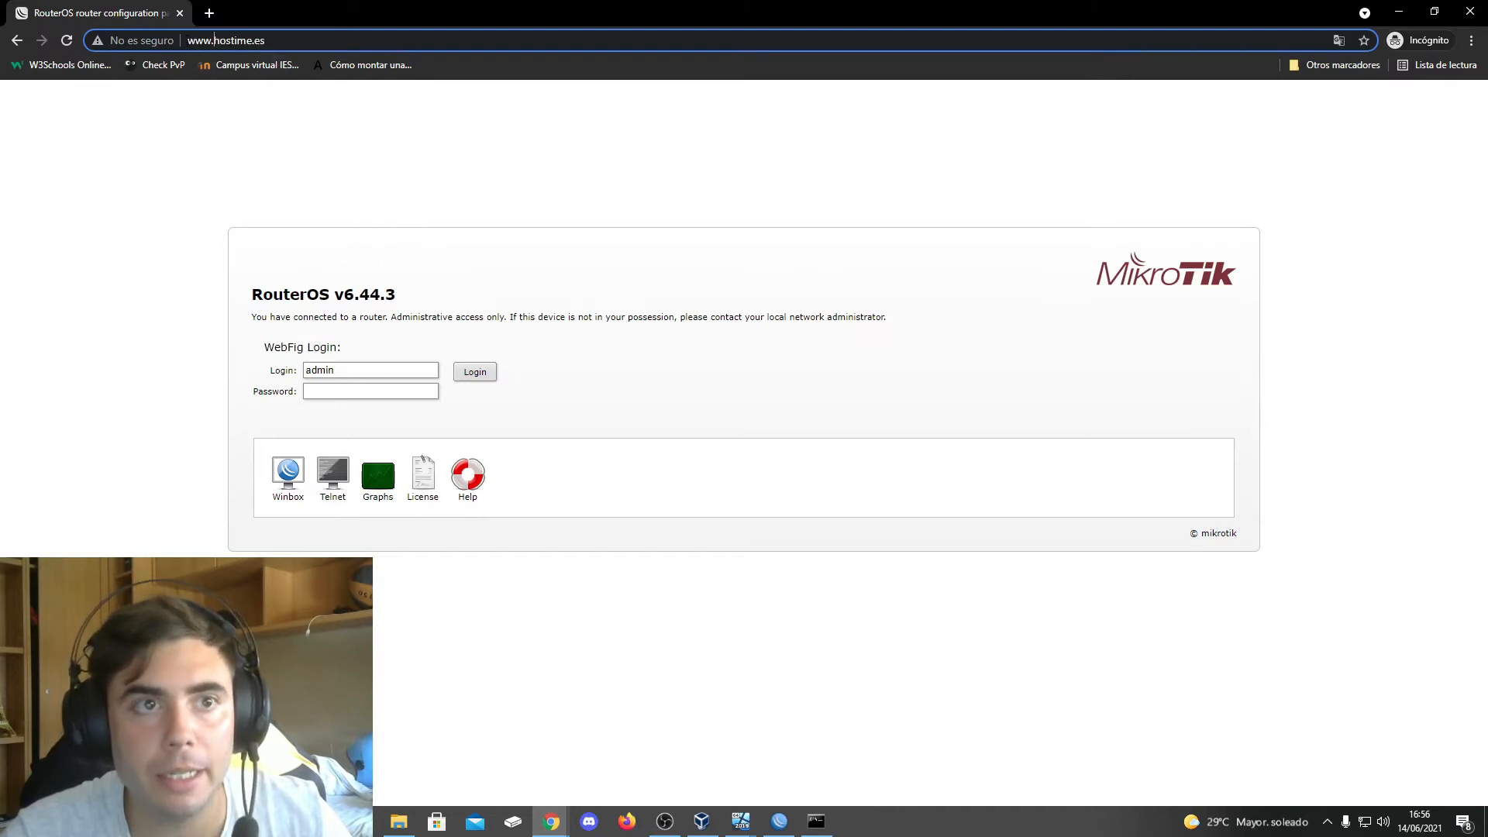
# Return to WinBox and inspect the dst-nat action, target address and ports of the ftp and server cluster redirection rules
pyautogui.click(778, 826)
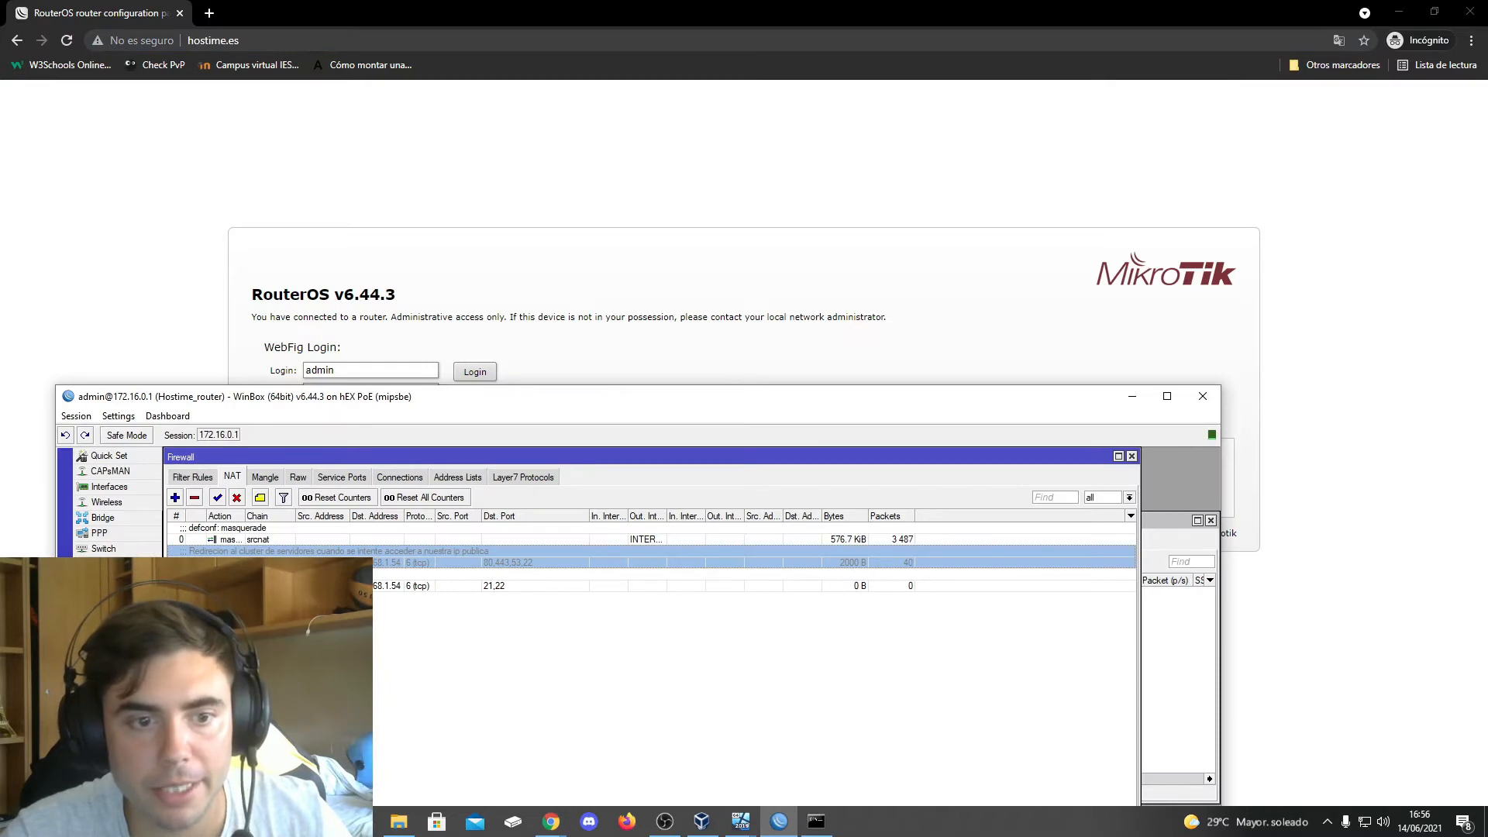
pyautogui.doubleClick(231, 586)
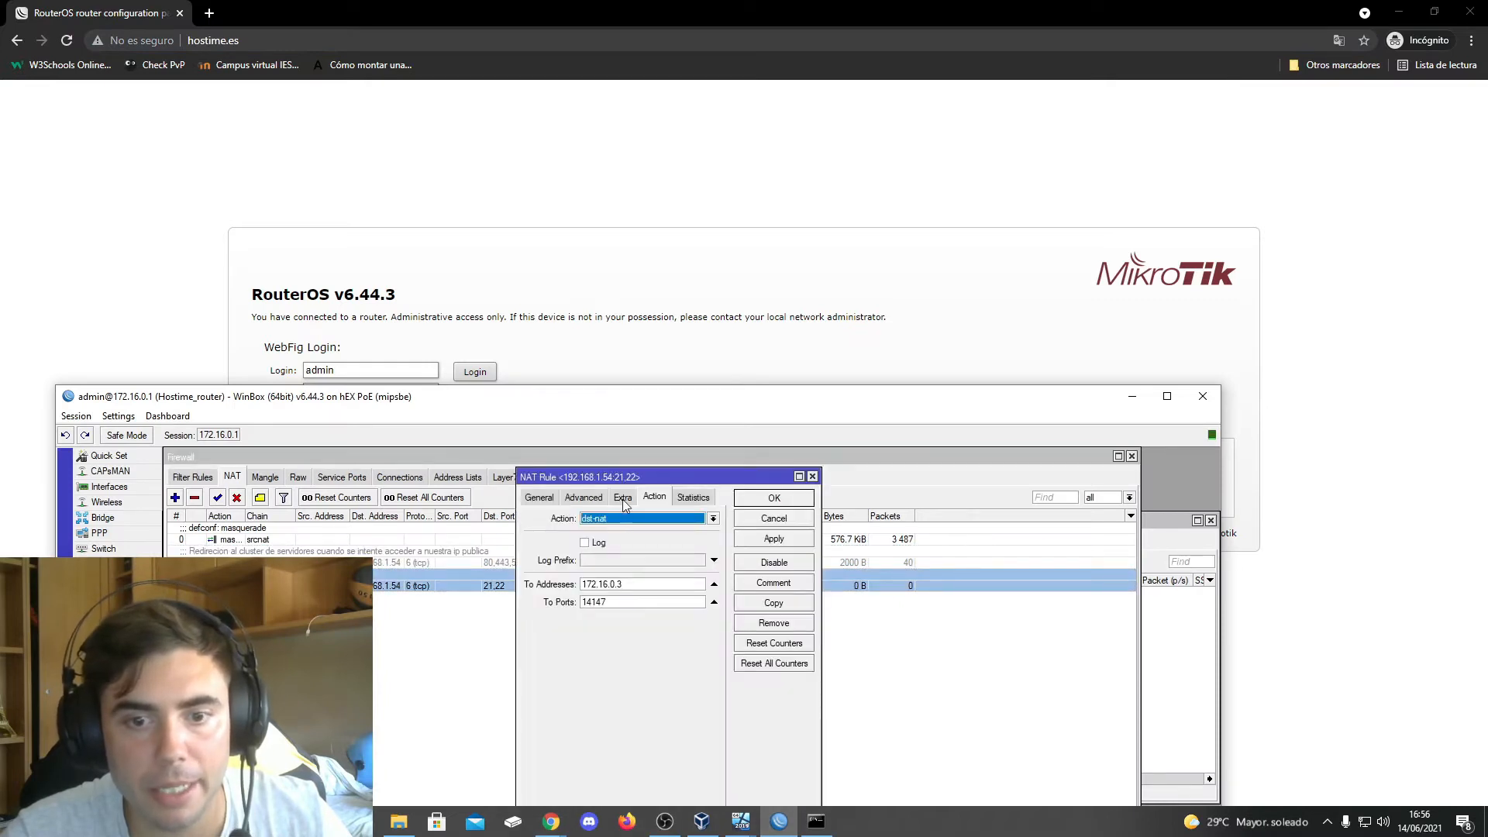
pyautogui.click(413, 563)
pyautogui.doubleClick(413, 563)
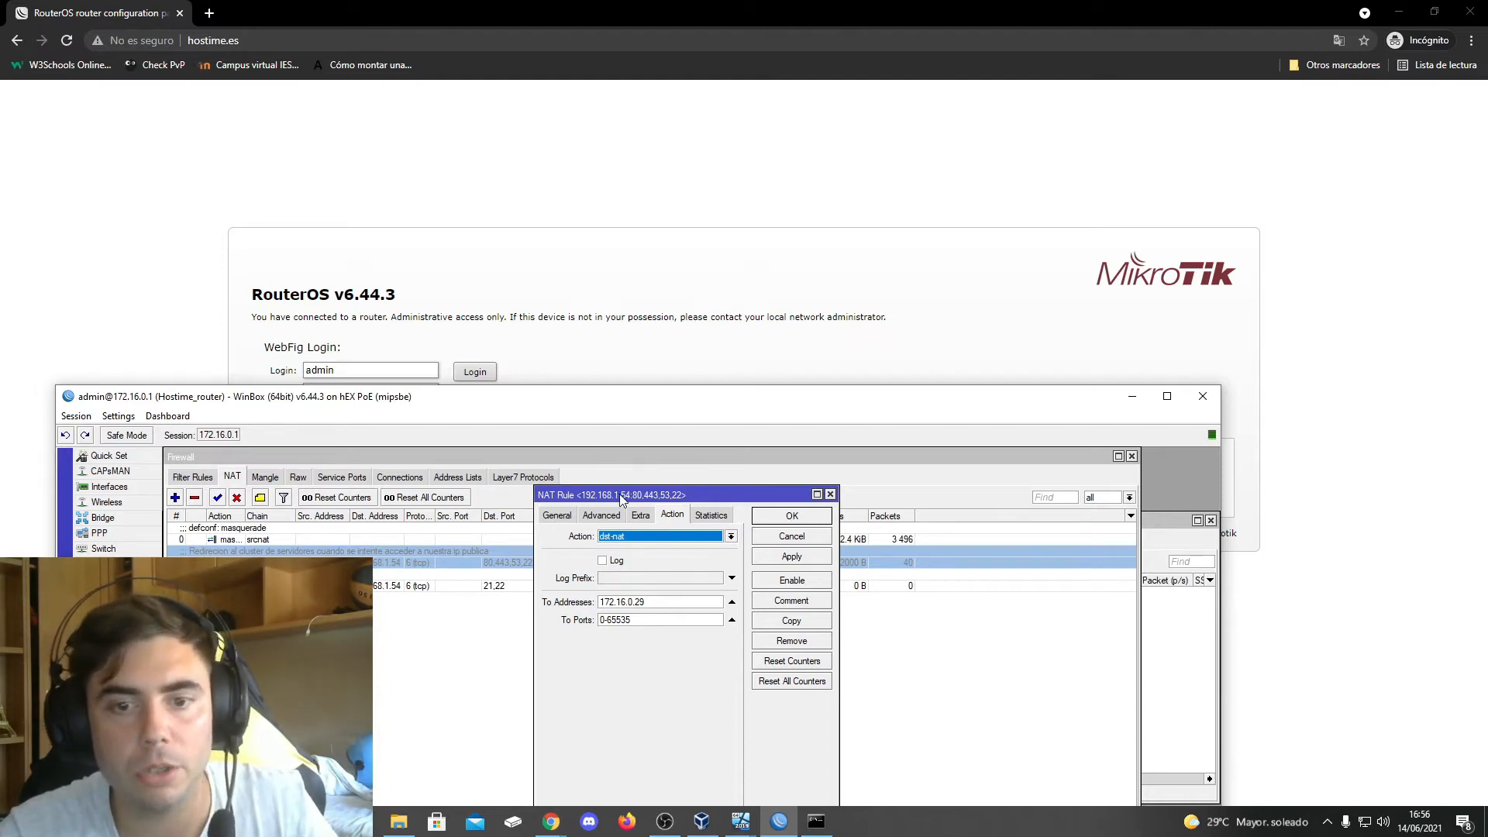
# Re-enable the server cluster redirection rule for ports 80,443,53,22 and reload hostime.es in Chrome
pyautogui.click(417, 572)
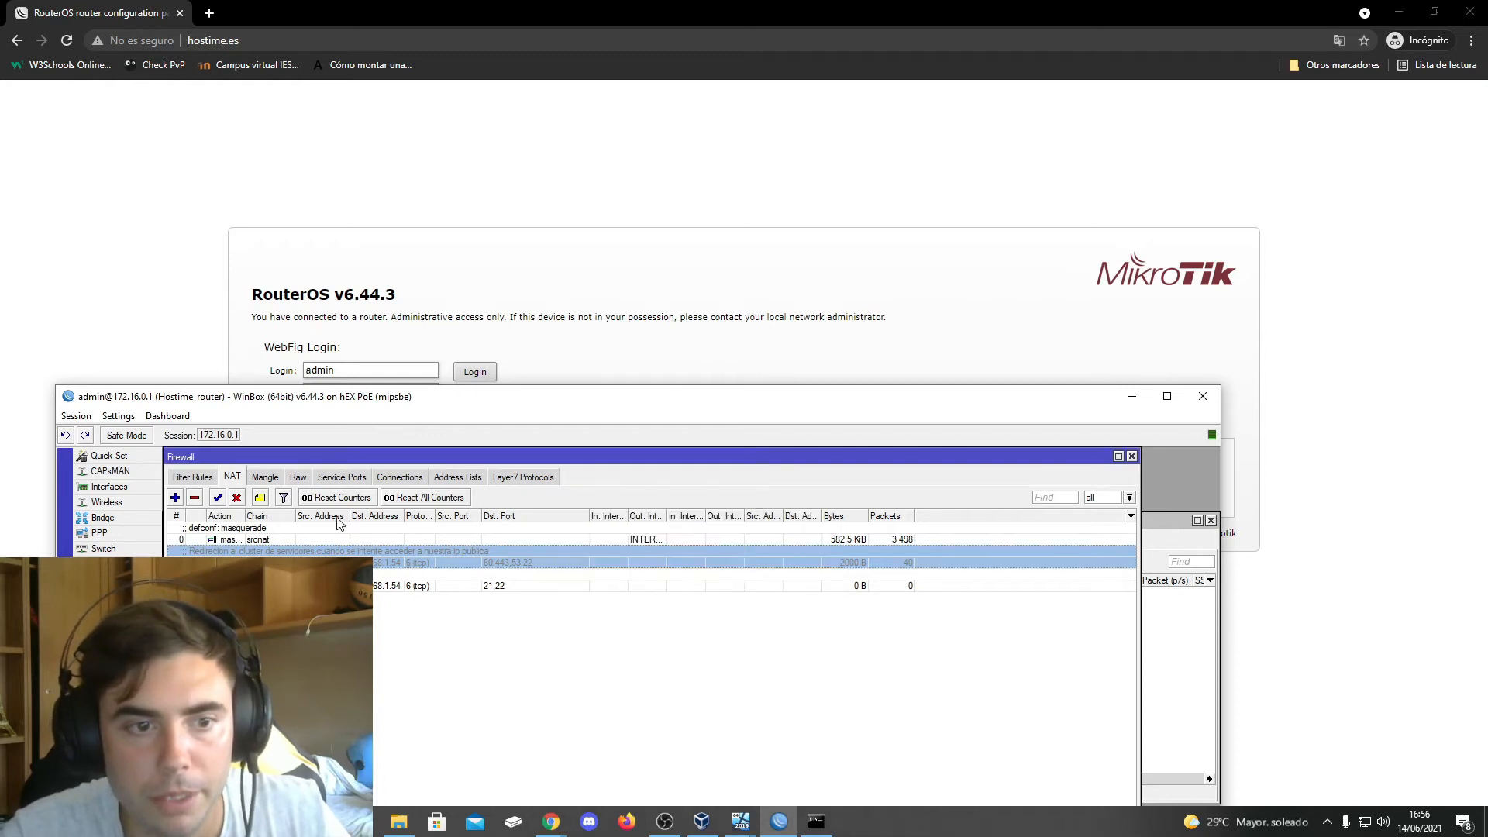
pyautogui.click(220, 499)
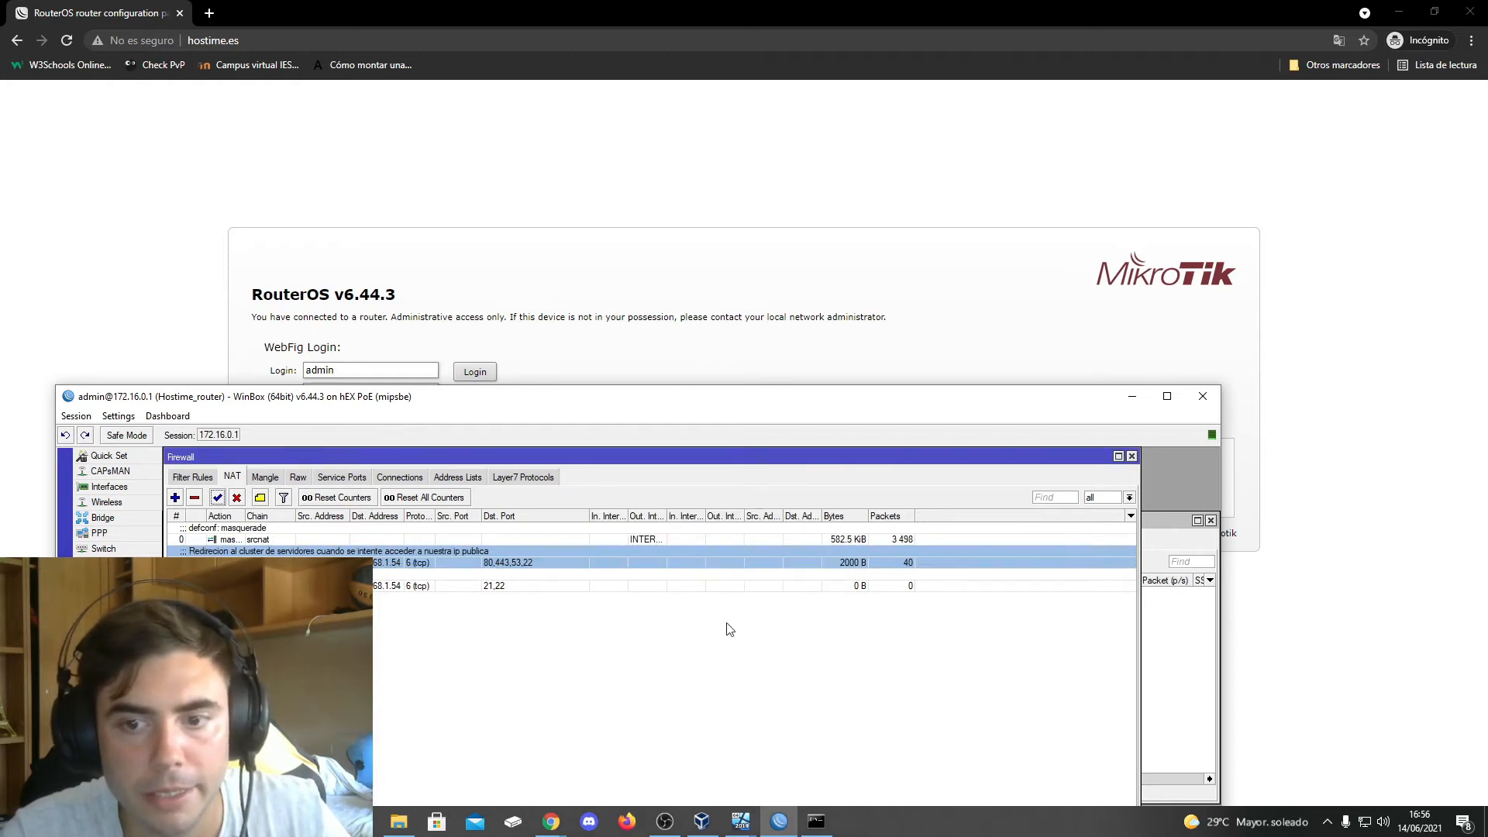
pyautogui.click(66, 41)
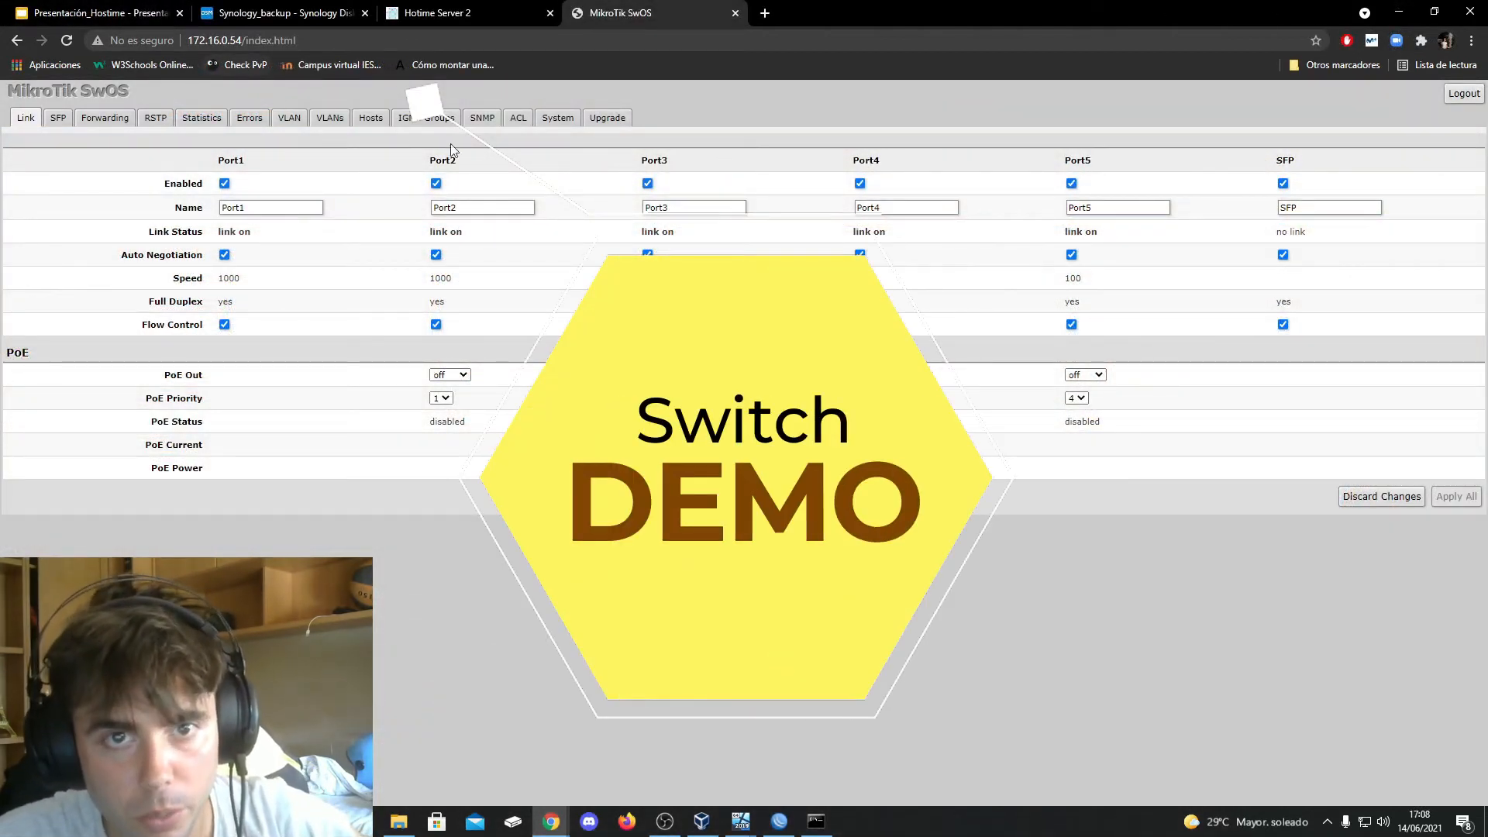
# Review the MikroTik SwOS switch's system settings, port link status, per-port VLAN settings and VLAN list
pyautogui.click(579, 120)
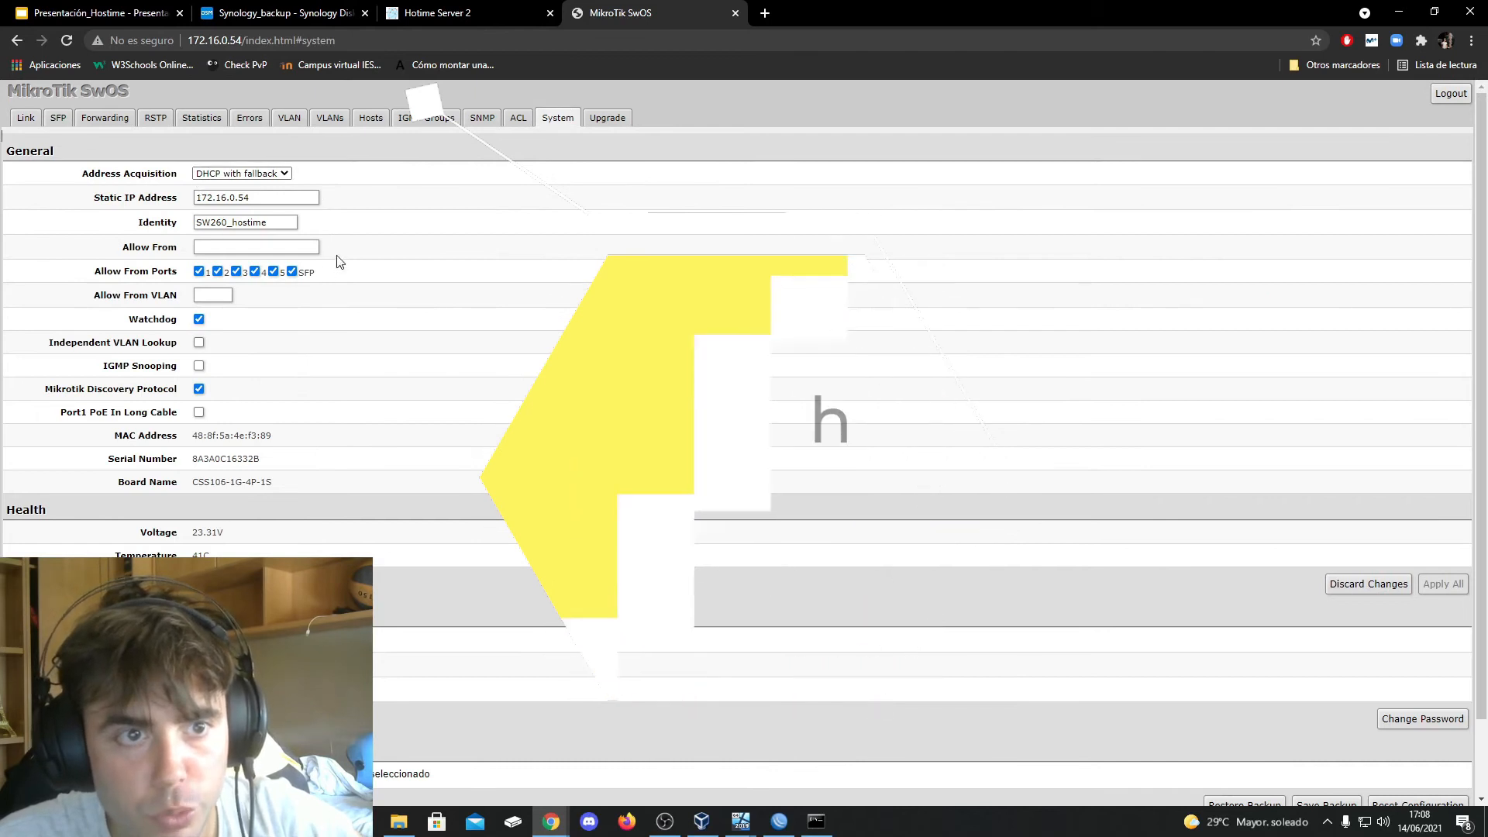
pyautogui.click(27, 118)
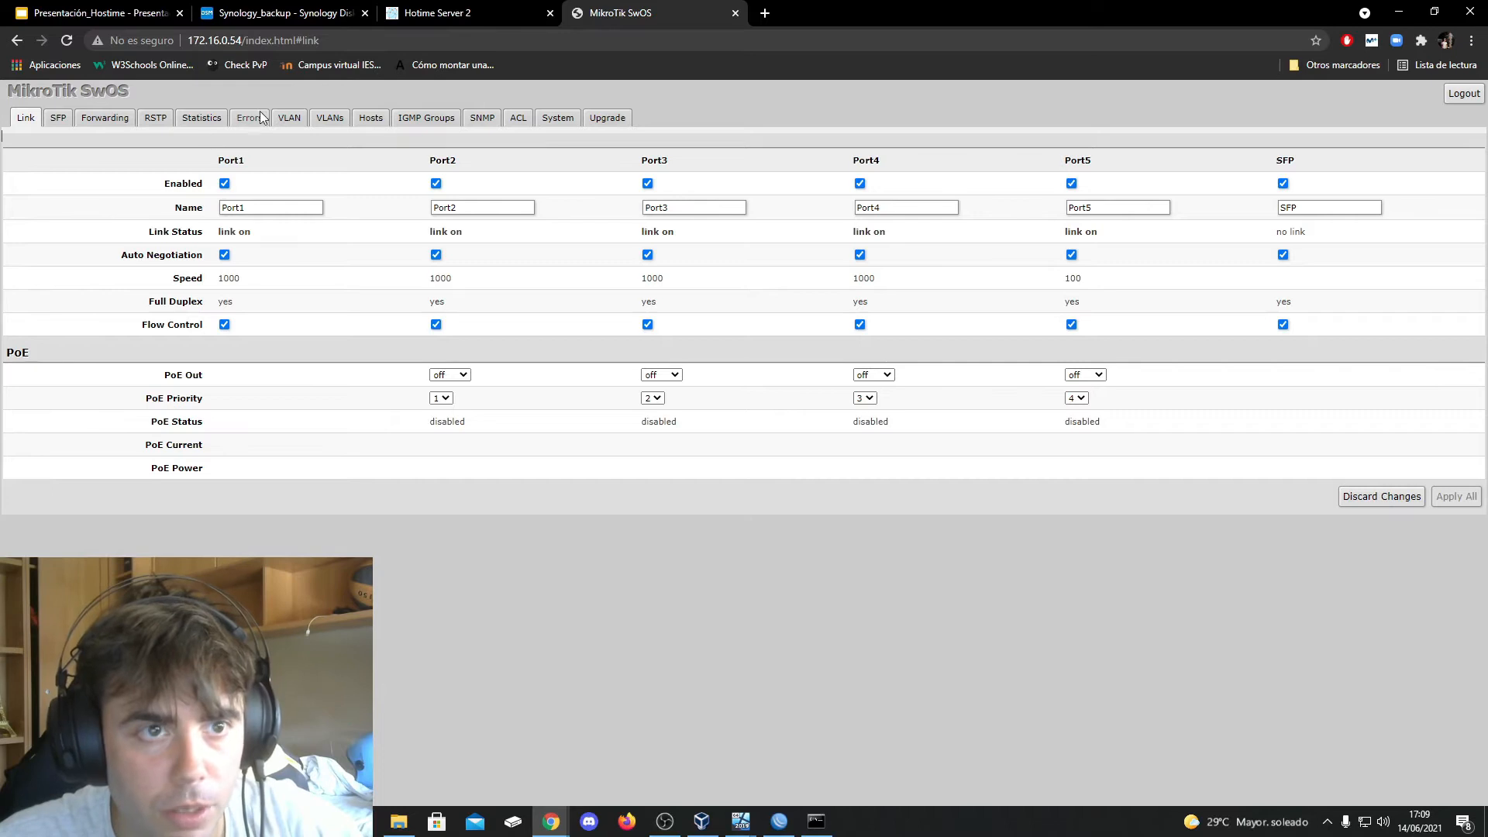
pyautogui.click(287, 117)
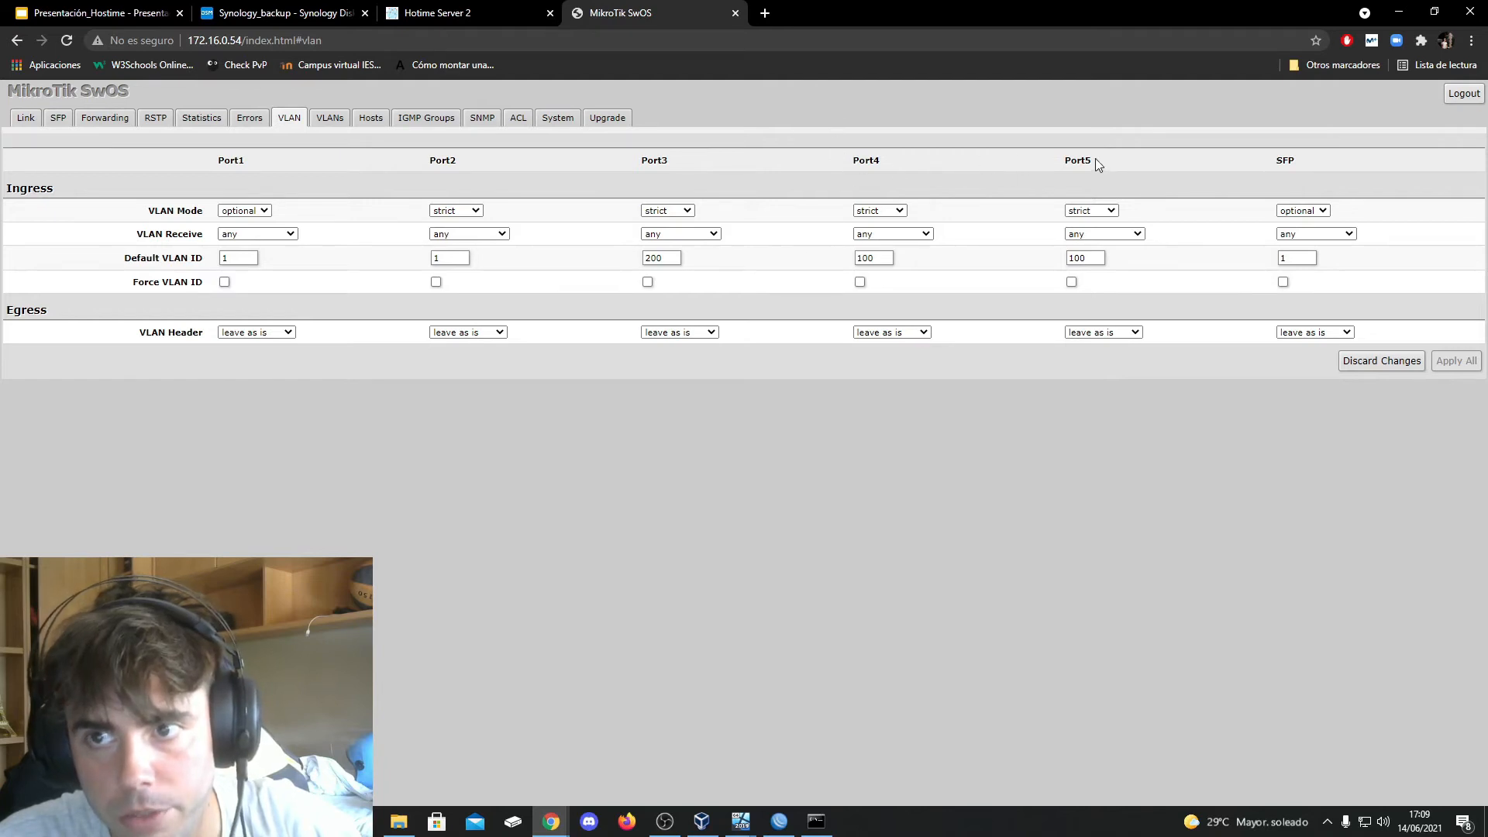
pyautogui.click(333, 119)
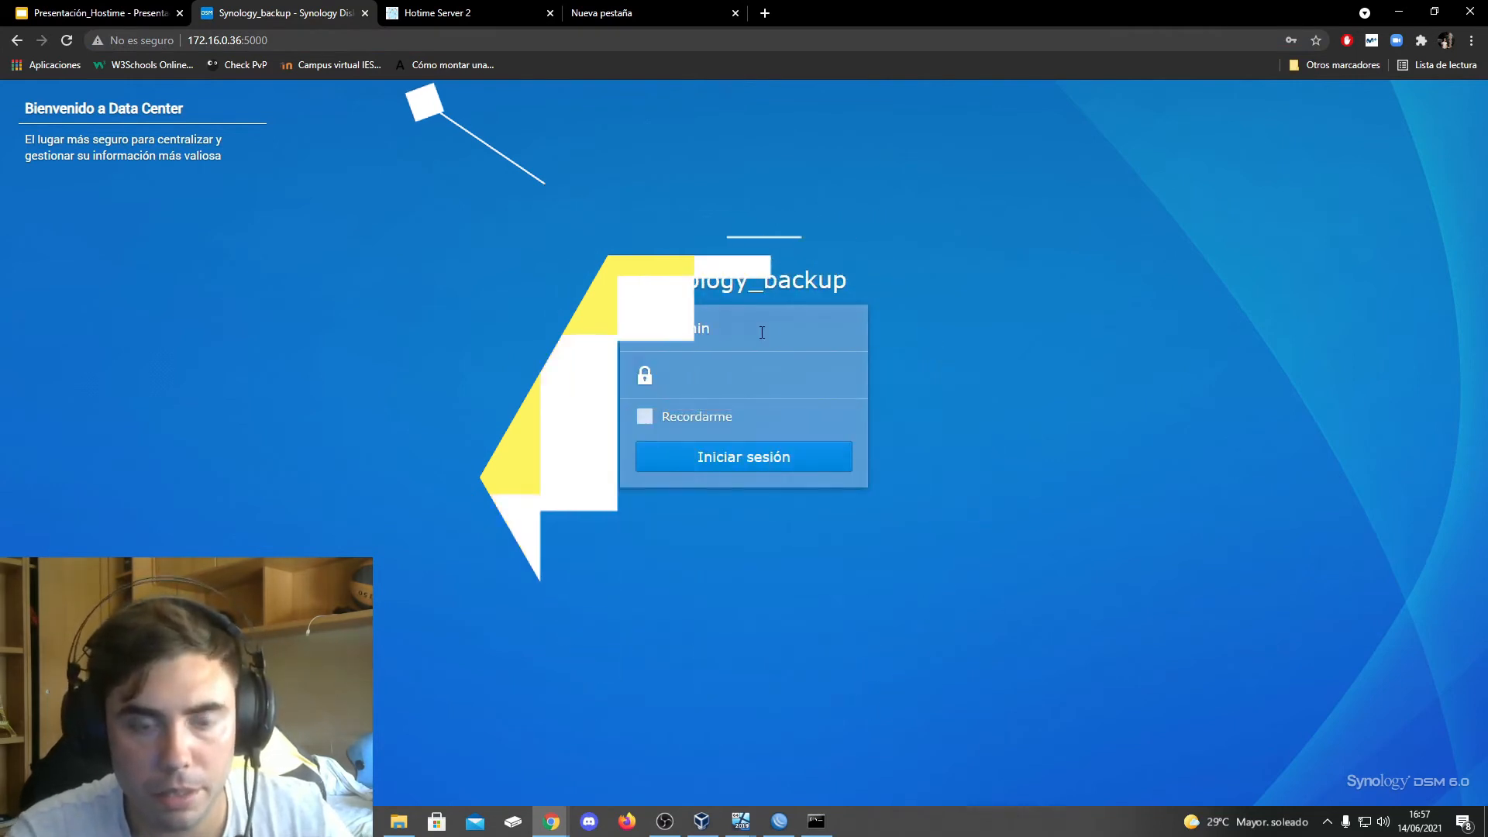
# Log in to the Synology_backup NAS as admin with the account password and close the DSM help window
pyautogui.write('•')
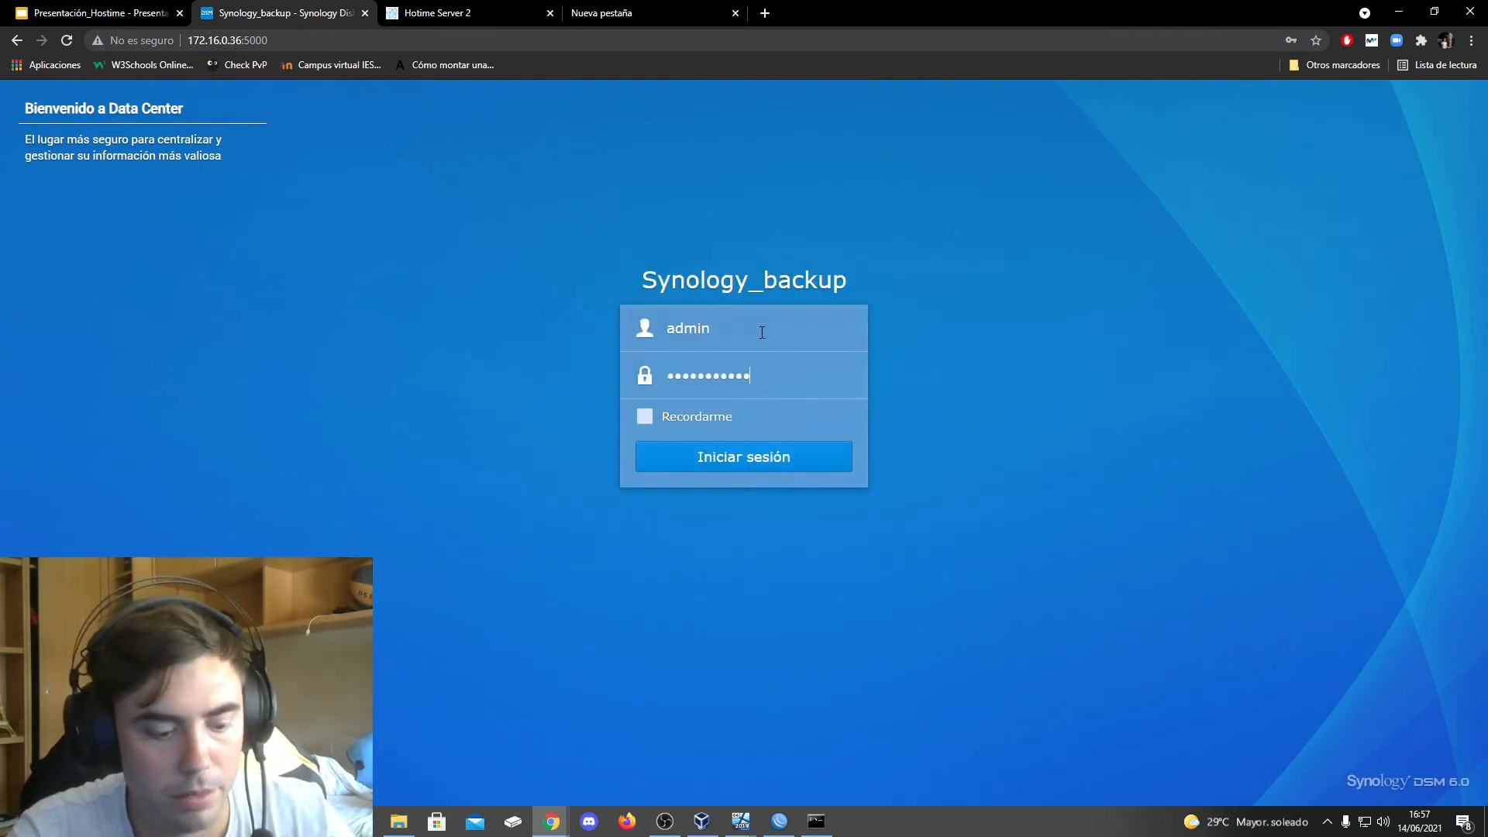
pyautogui.press('Return')
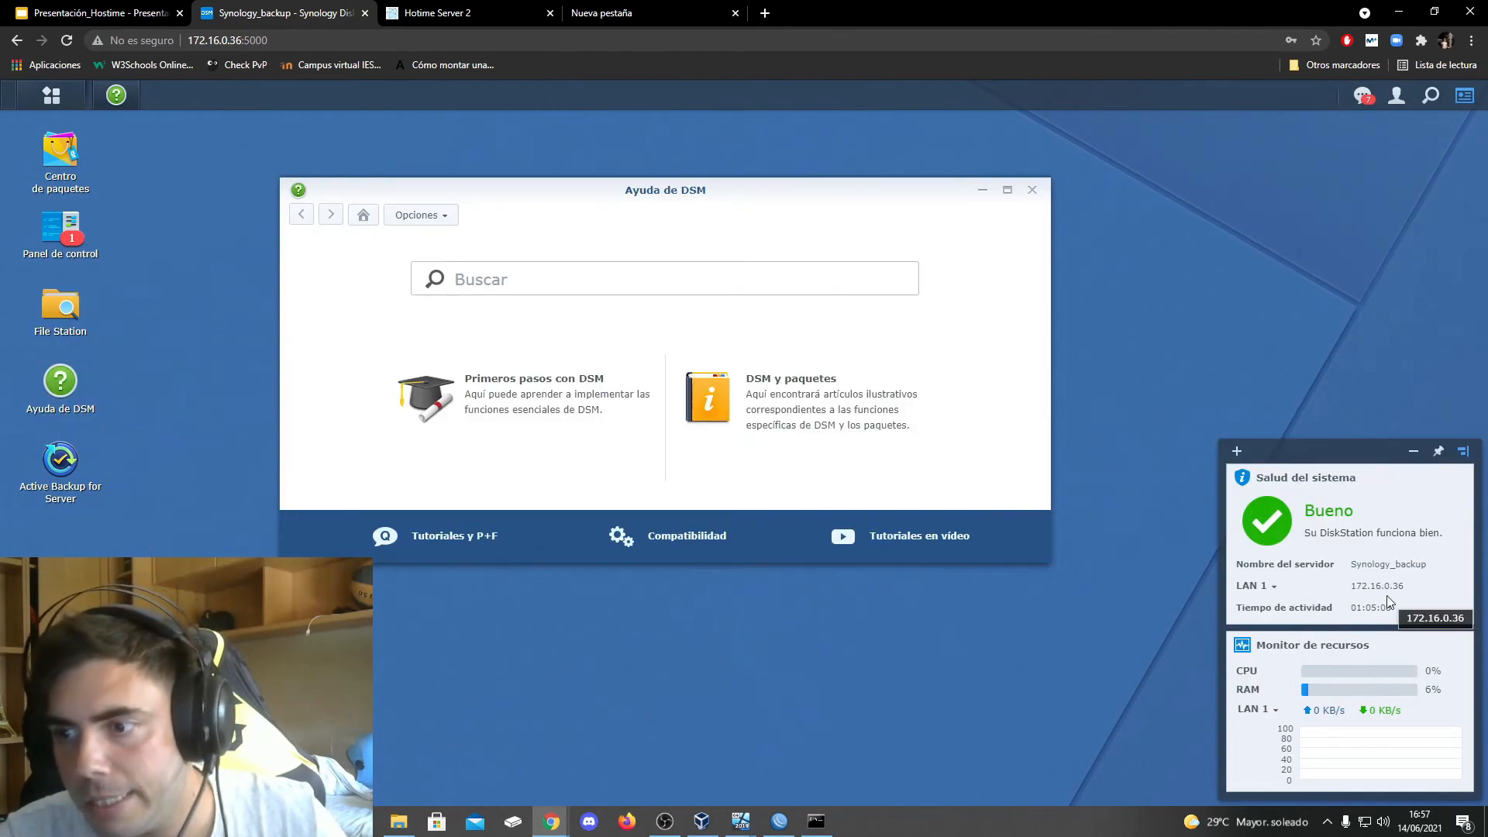
pyautogui.click(1033, 192)
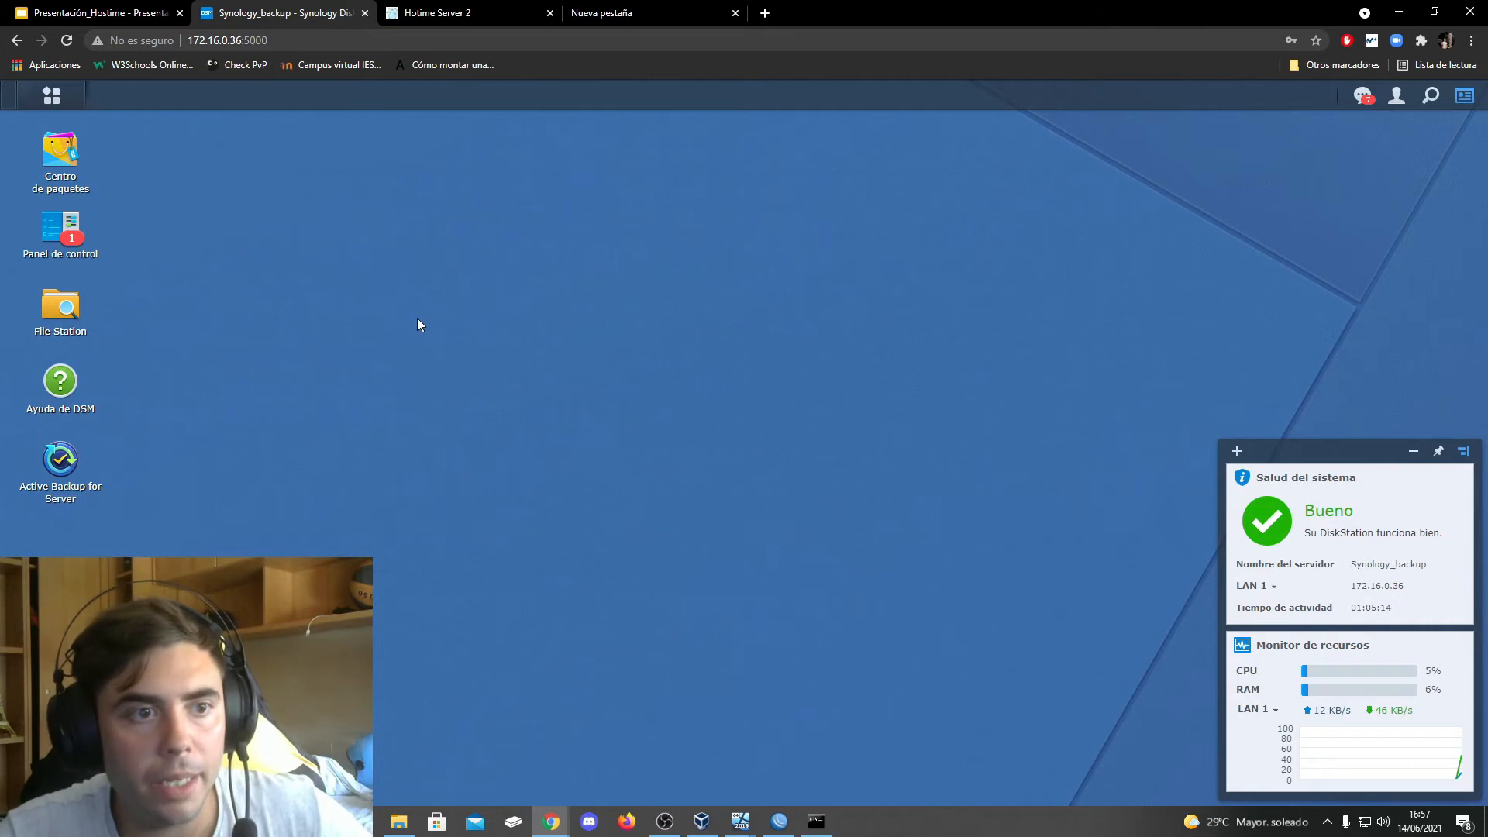
# Open File Station and browse the C$ folder inside Backup_Sitios_web
pyautogui.click(69, 312)
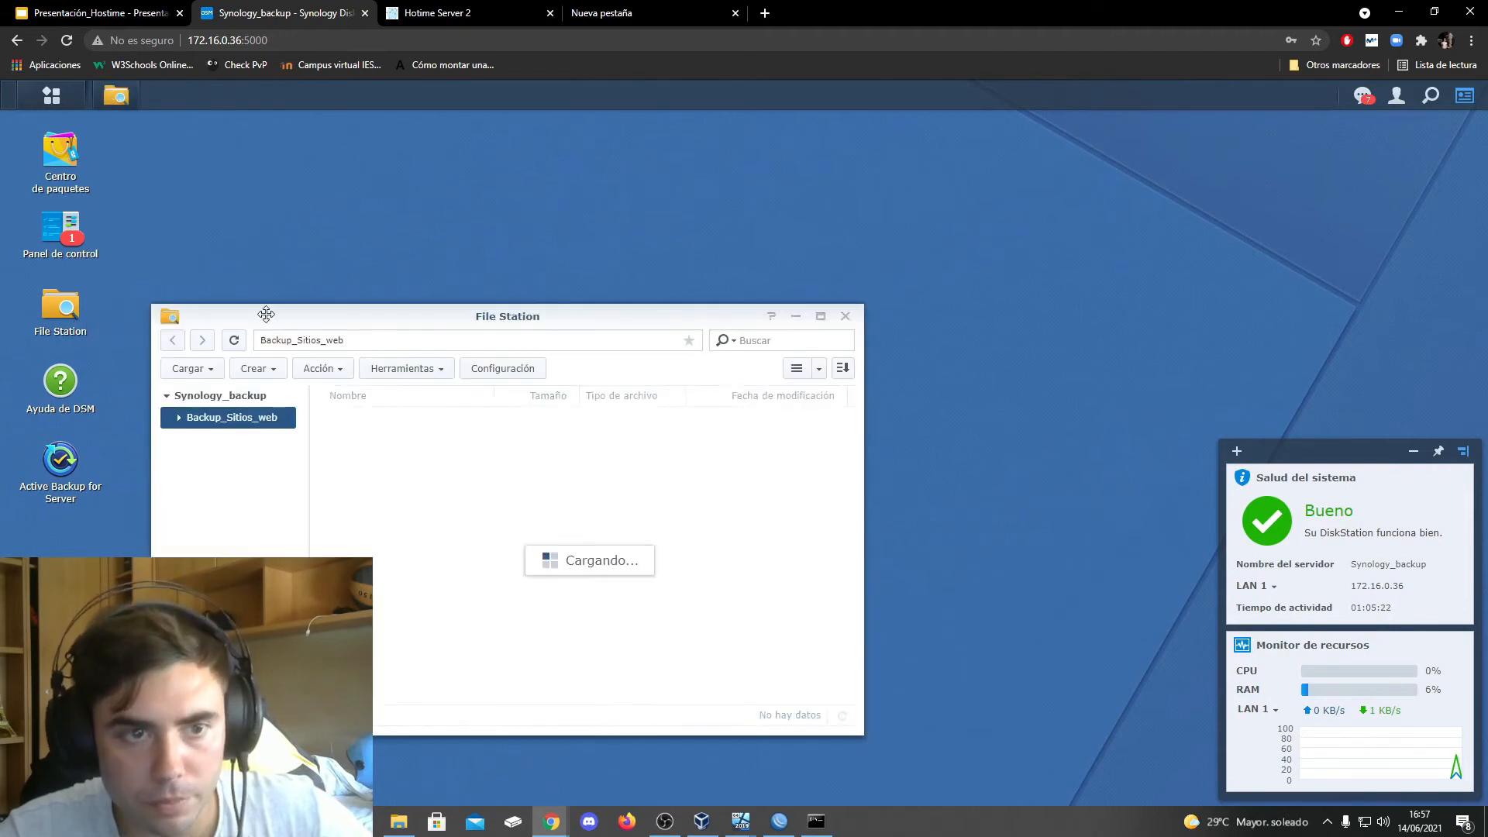
pyautogui.moveTo(325, 326); pyautogui.dragTo(540, 313)
pyautogui.click(393, 405)
pyautogui.click(419, 425)
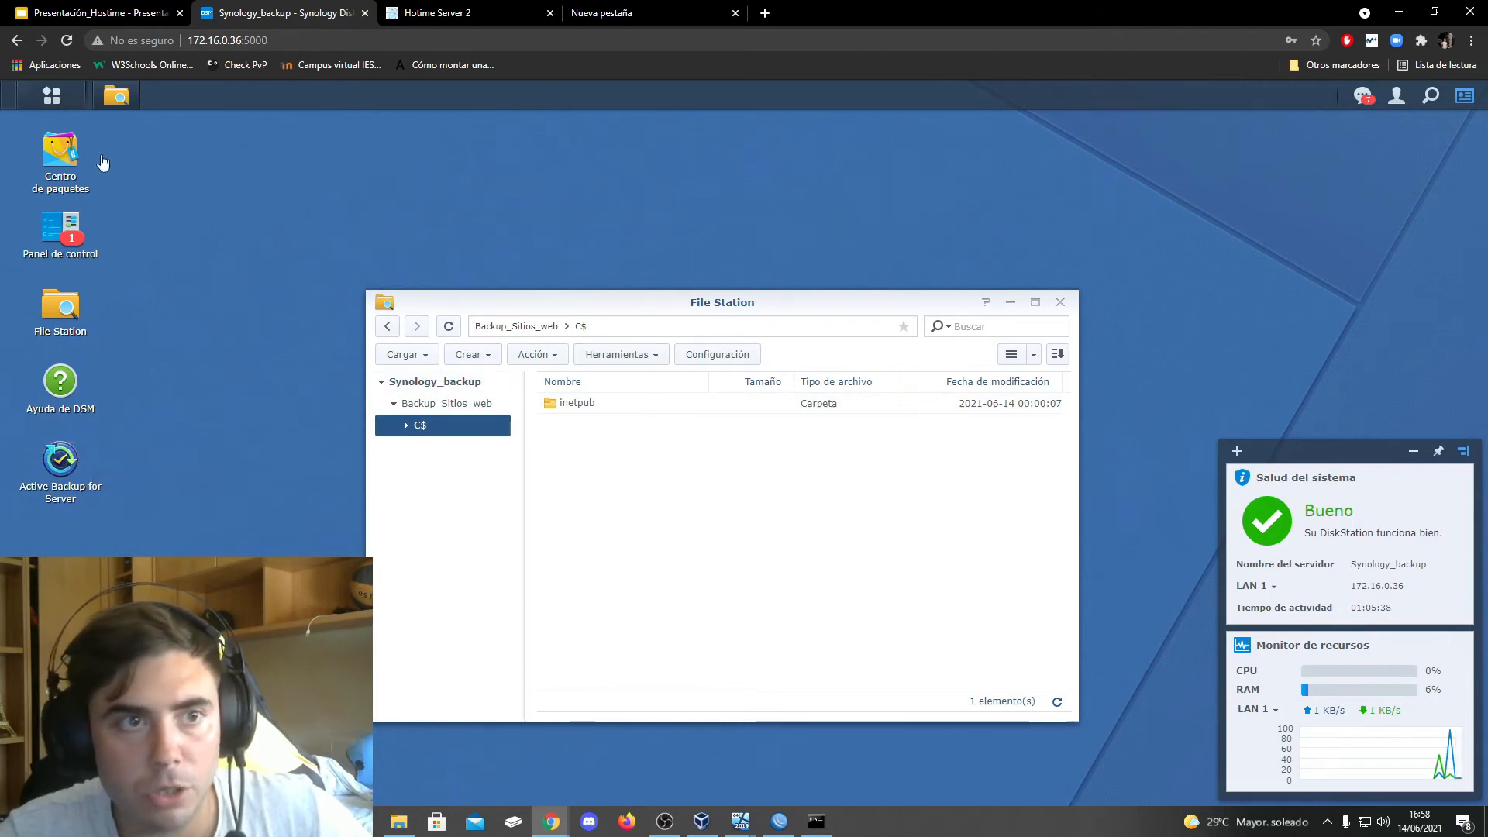
# Minimize File Station, open the DSM control panel and view the shared folders
pyautogui.click(116, 101)
pyautogui.click(52, 96)
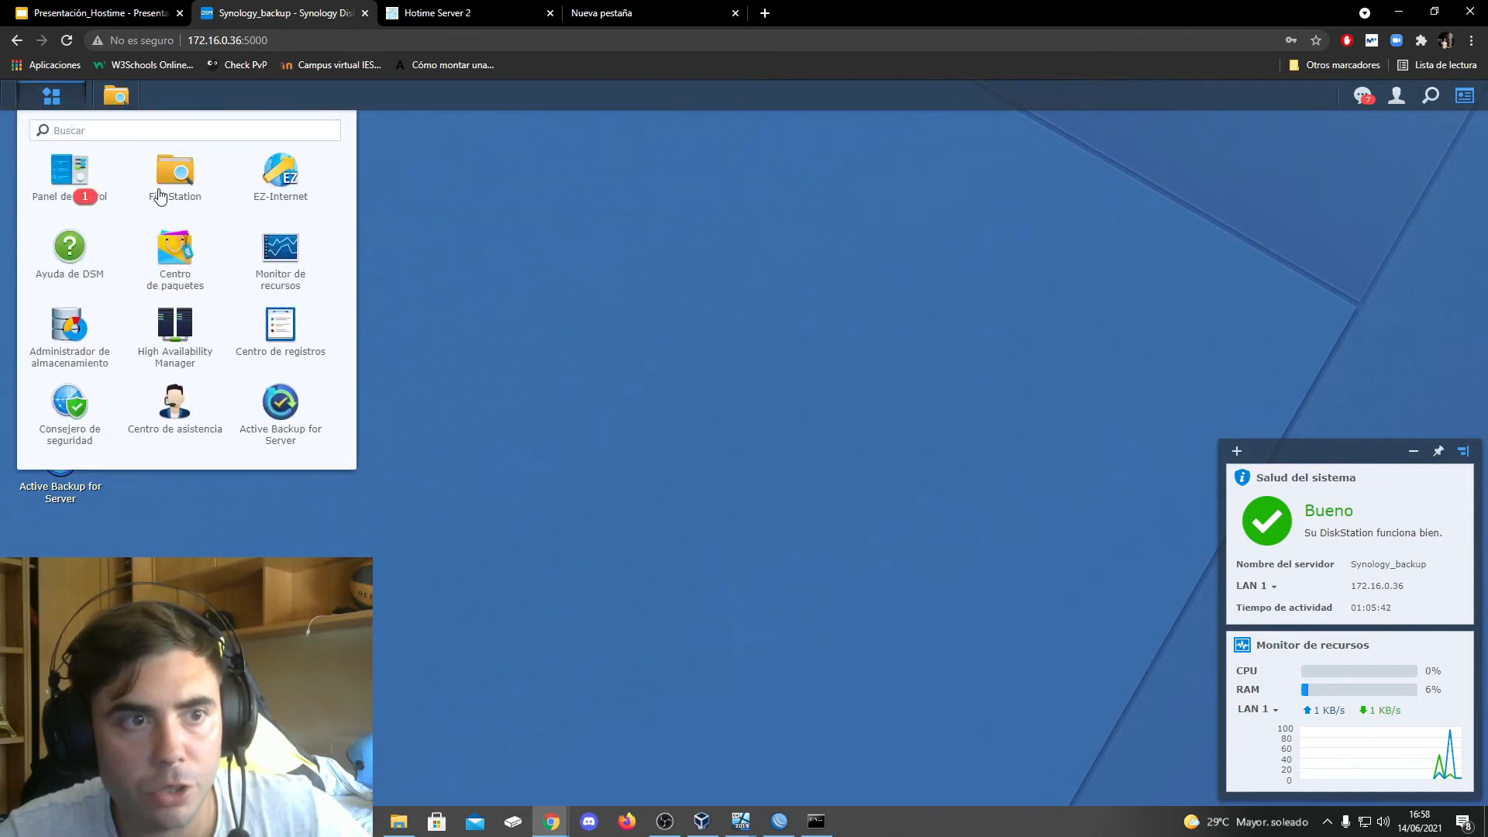
pyautogui.click(66, 182)
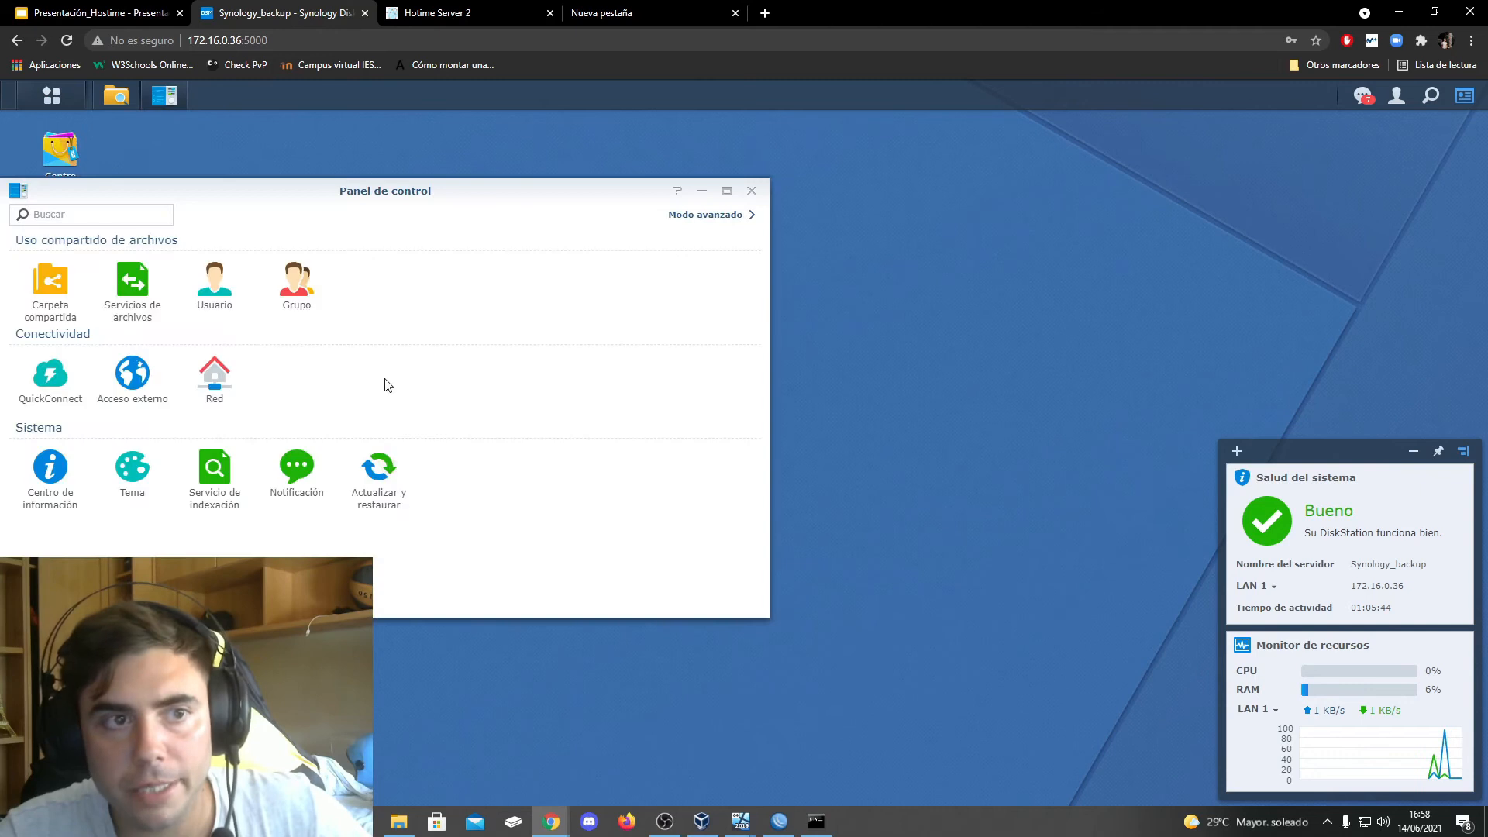
pyautogui.moveTo(231, 192); pyautogui.dragTo(457, 181)
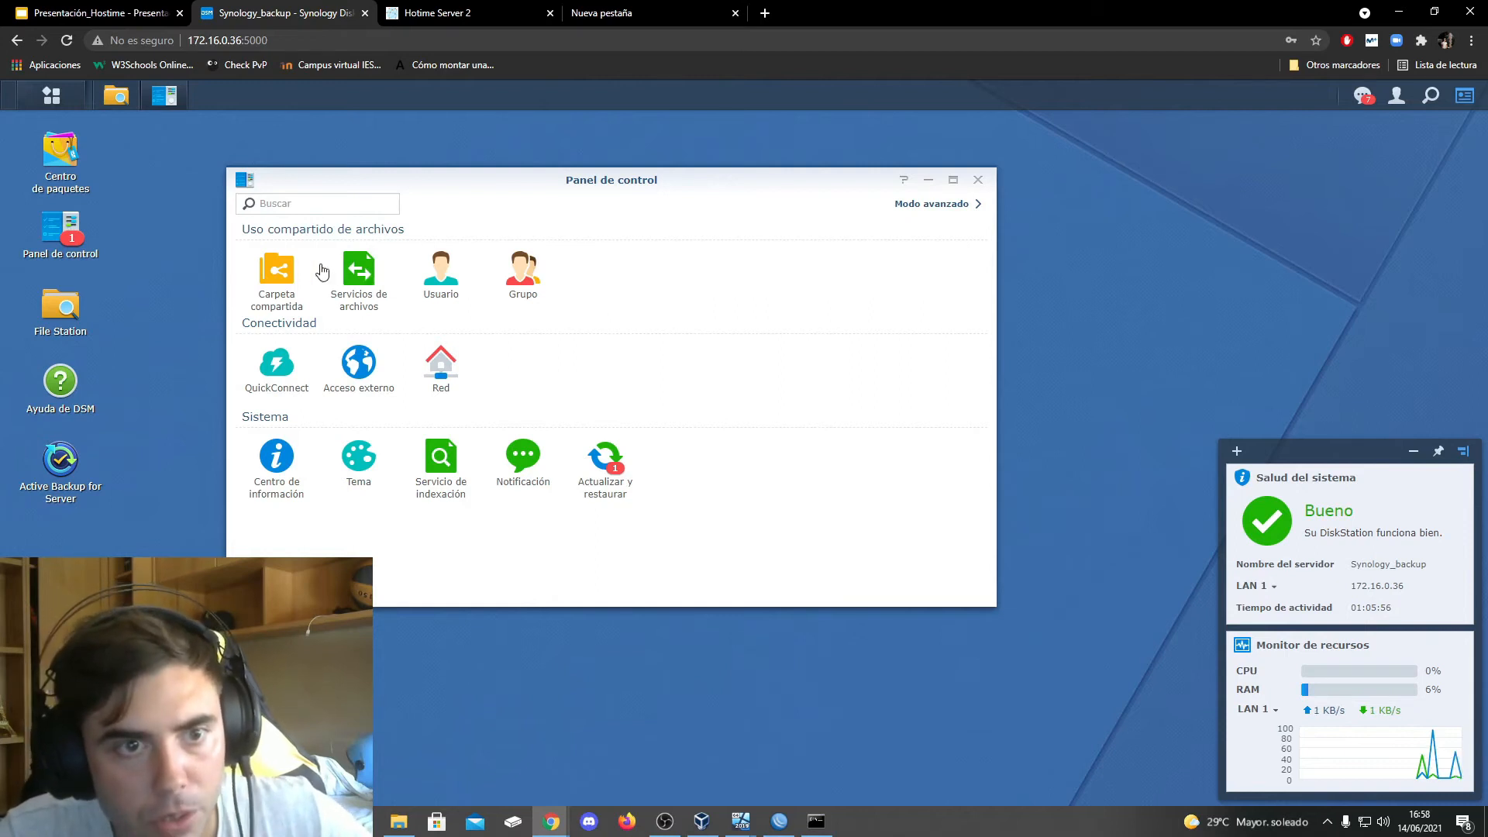
pyautogui.click(292, 268)
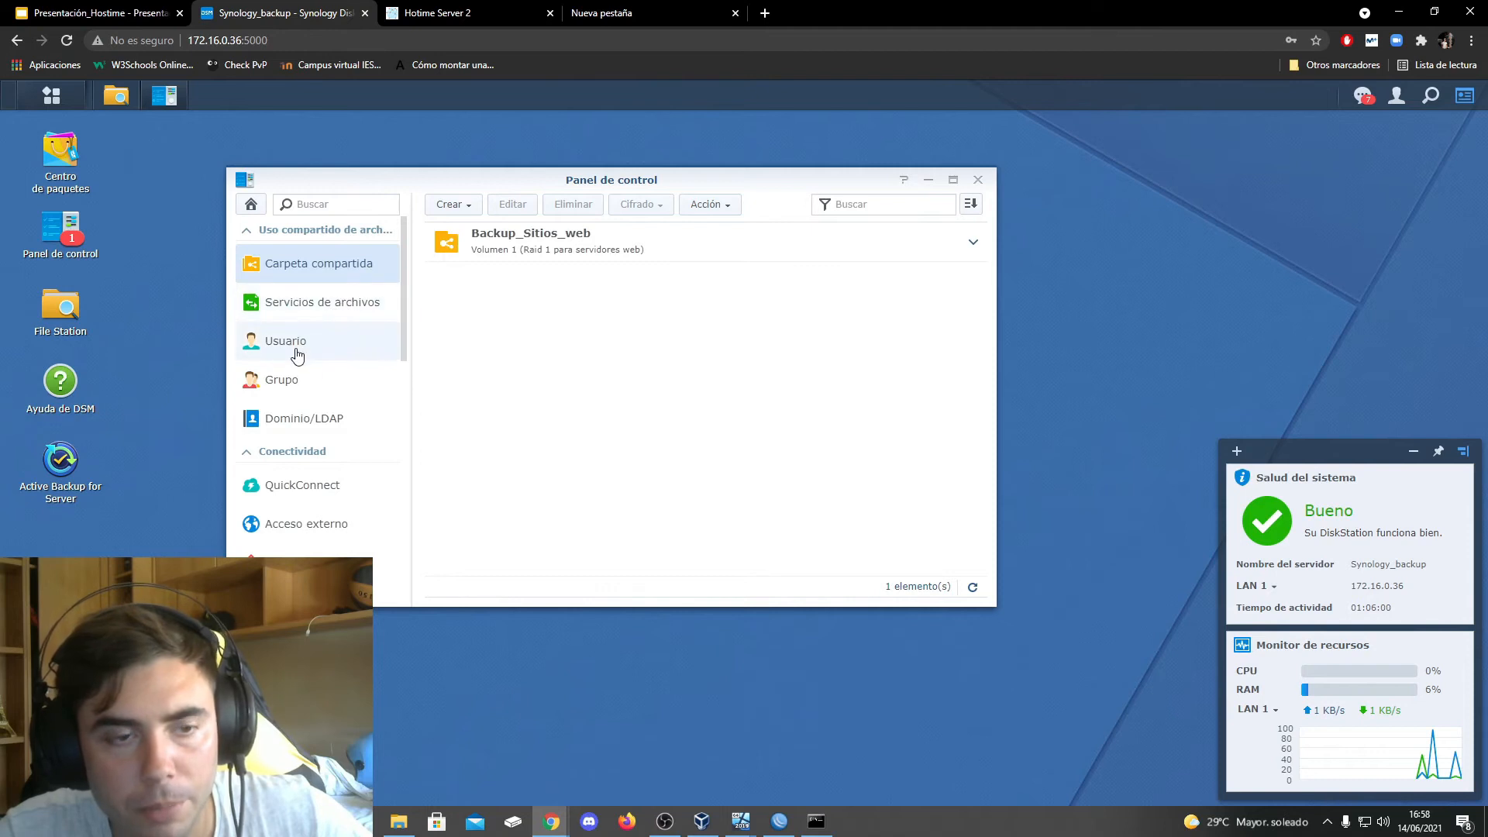
# Open Active Backup for Server, view the Backup_sitios_IIS Windows task and its destination folder, and close File Station
pyautogui.doubleClick(60, 465)
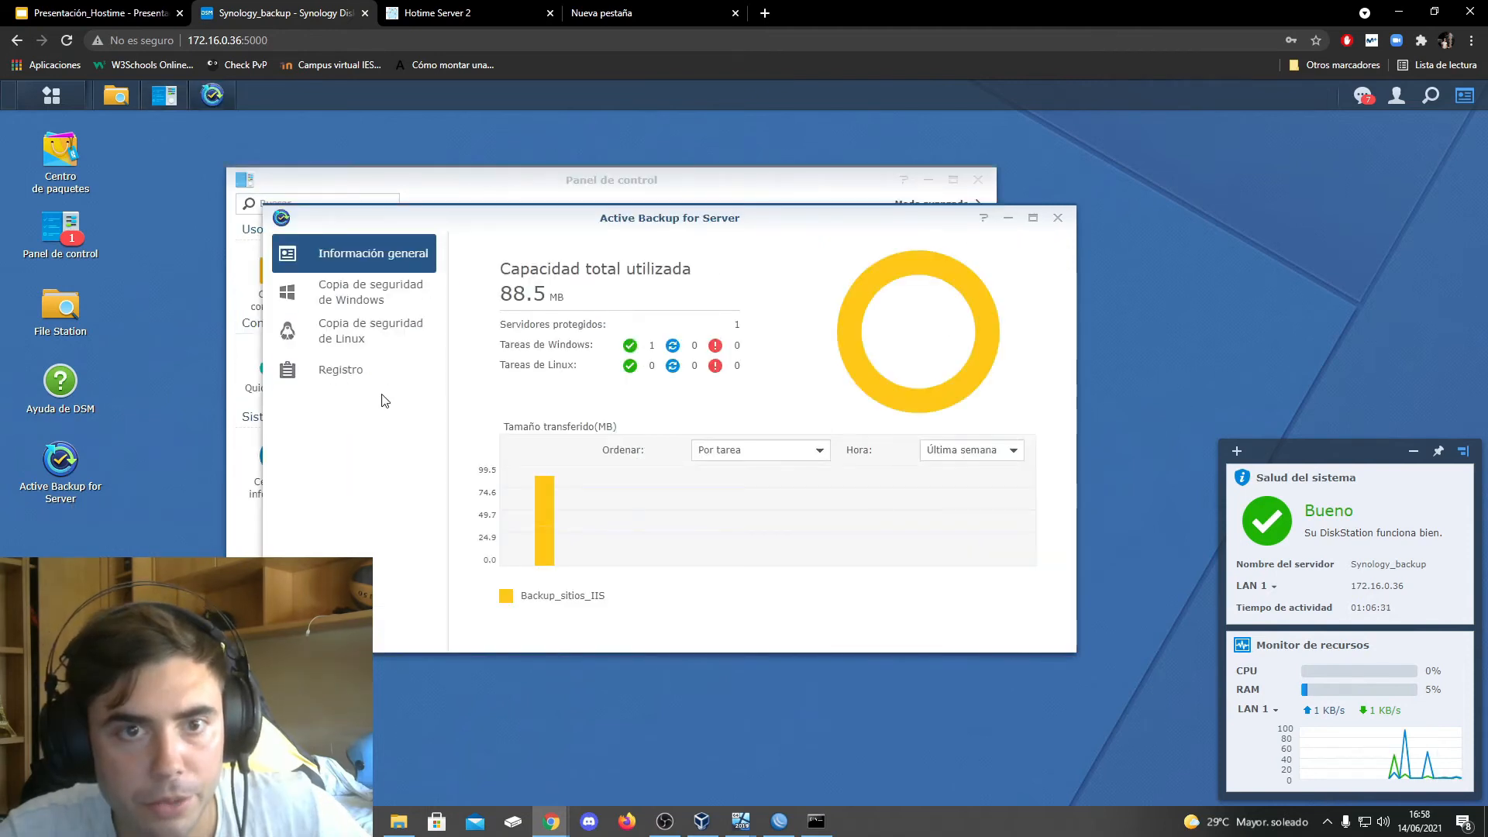
pyautogui.click(371, 303)
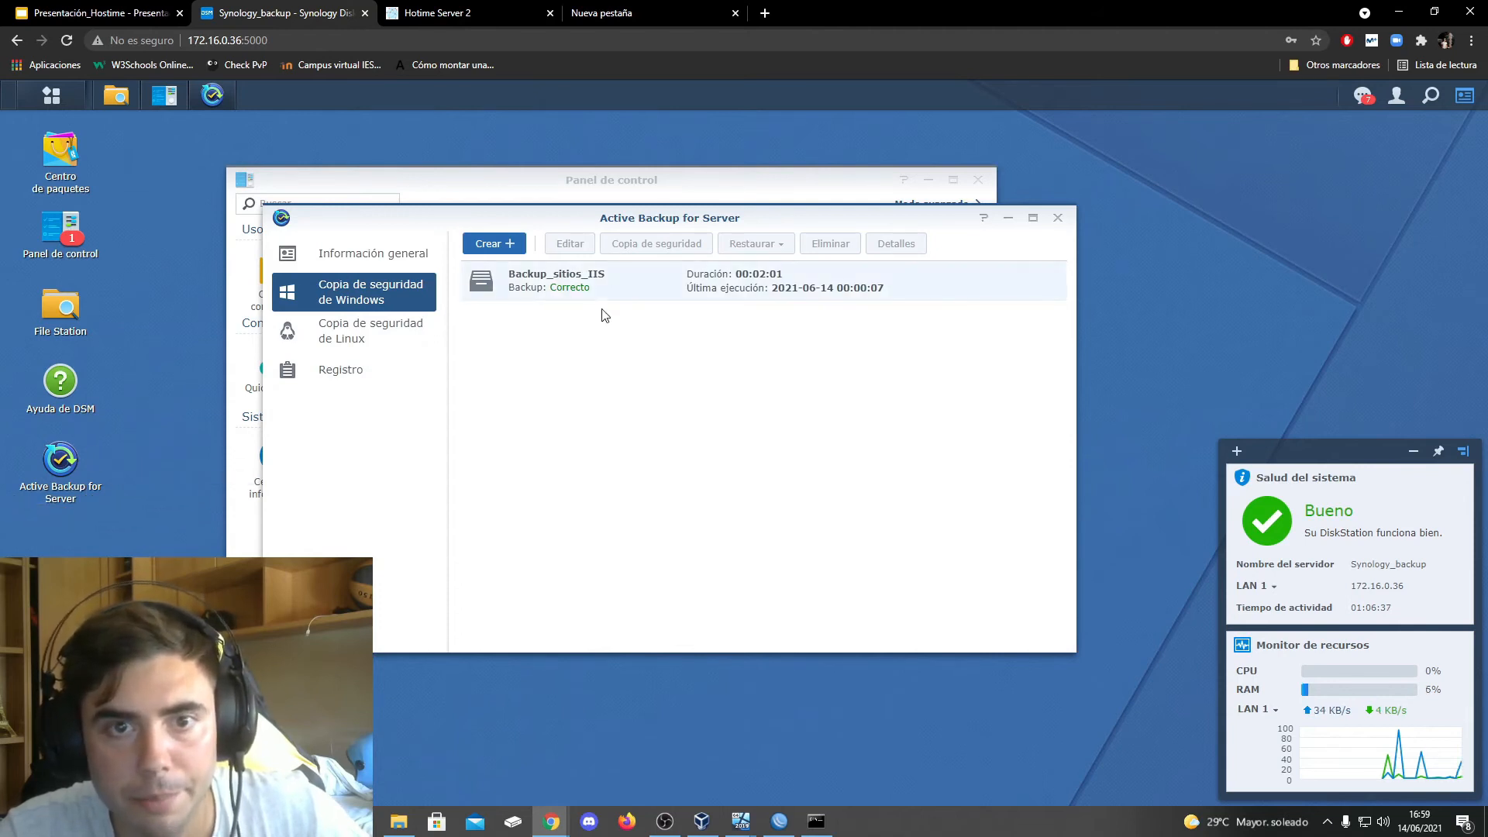
pyautogui.click(552, 292)
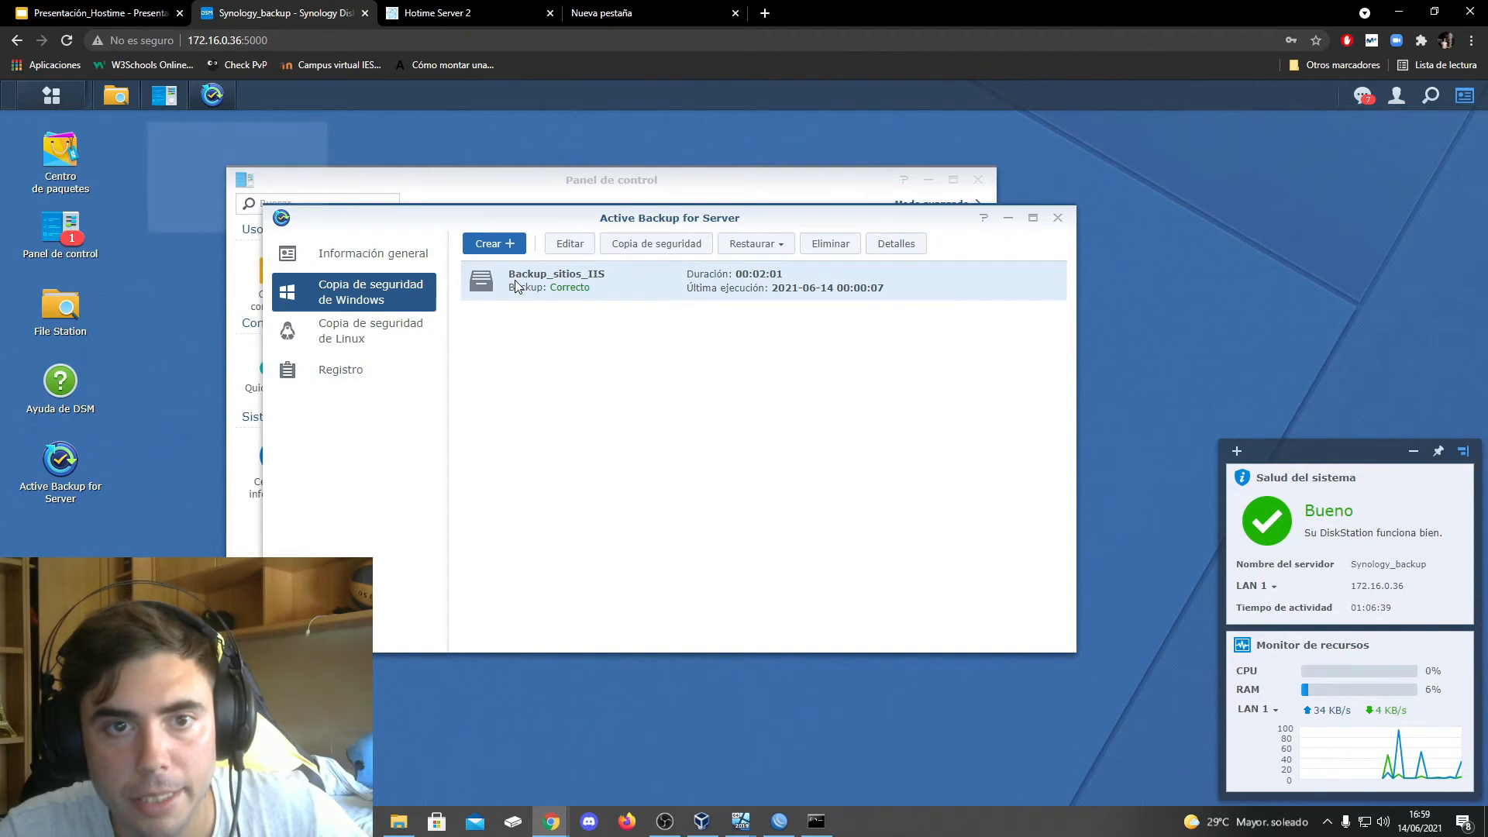
pyautogui.doubleClick(516, 286)
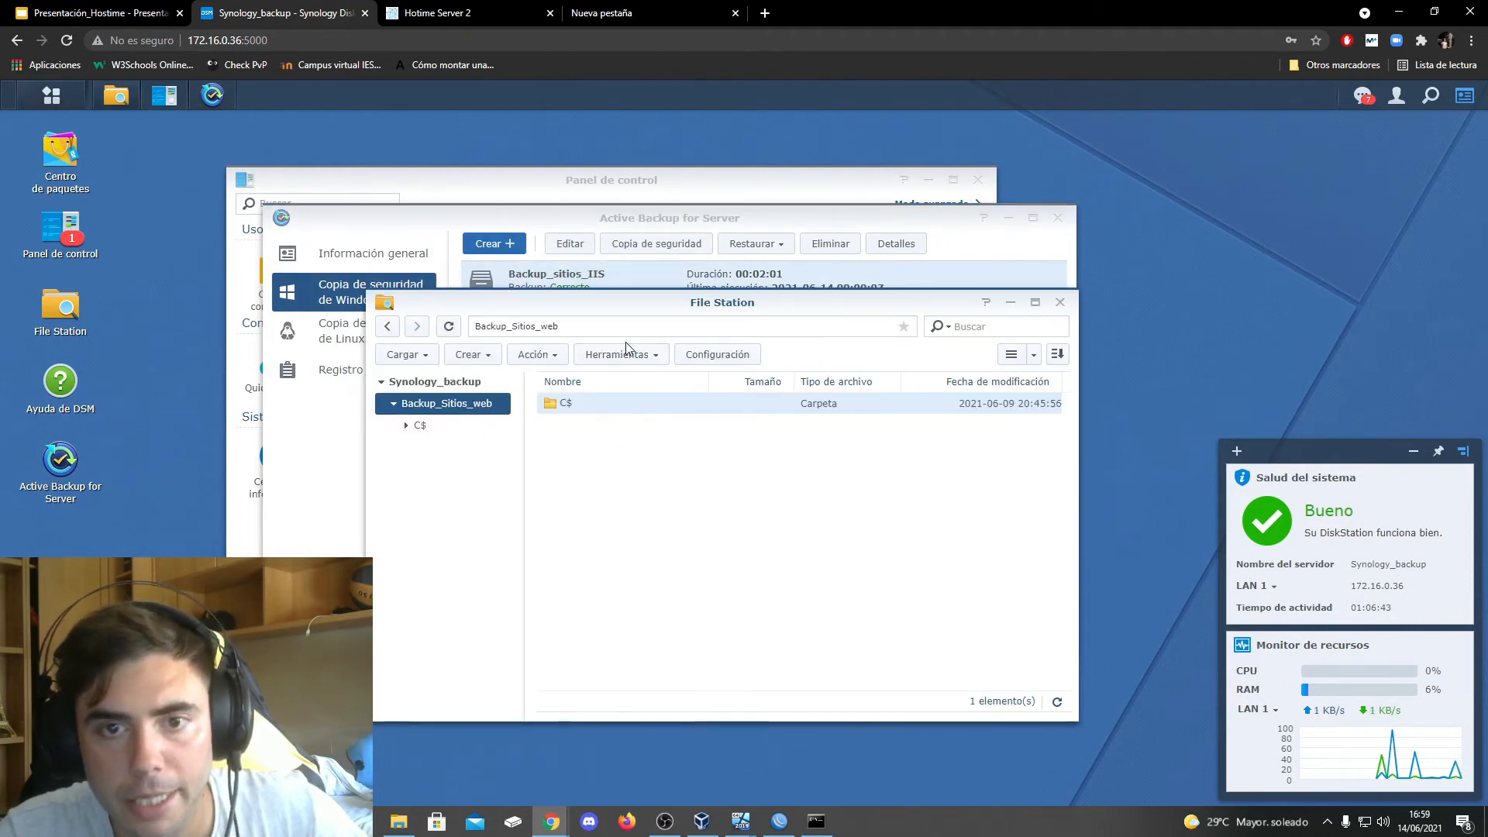
pyautogui.click(1059, 302)
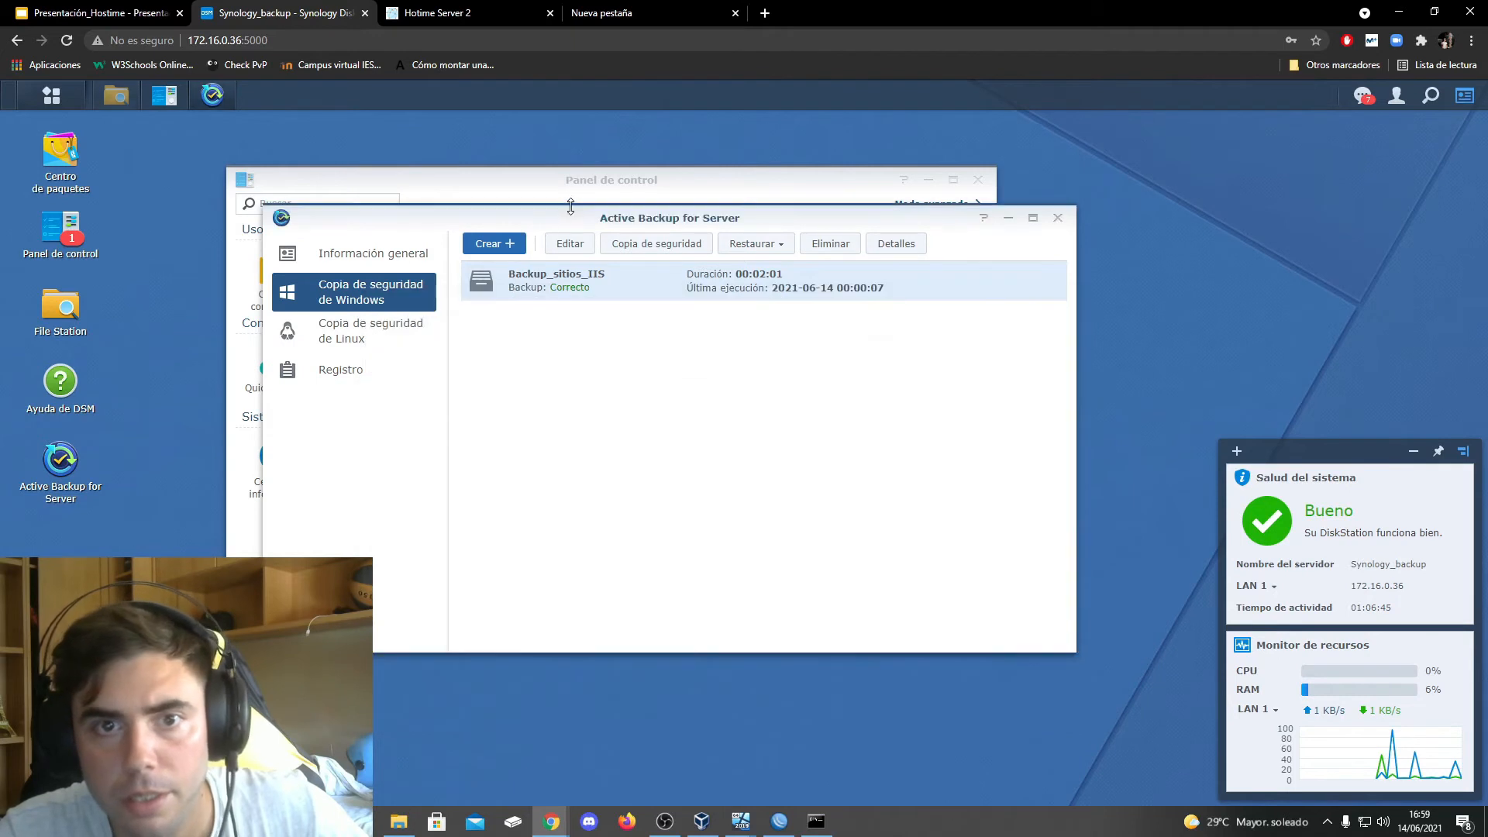
# Review the Backup_sitios_IIS task's source folders, file filter and schedule, accept its settings and close Active Backup for Server
pyautogui.click(568, 246)
pyautogui.click(571, 256)
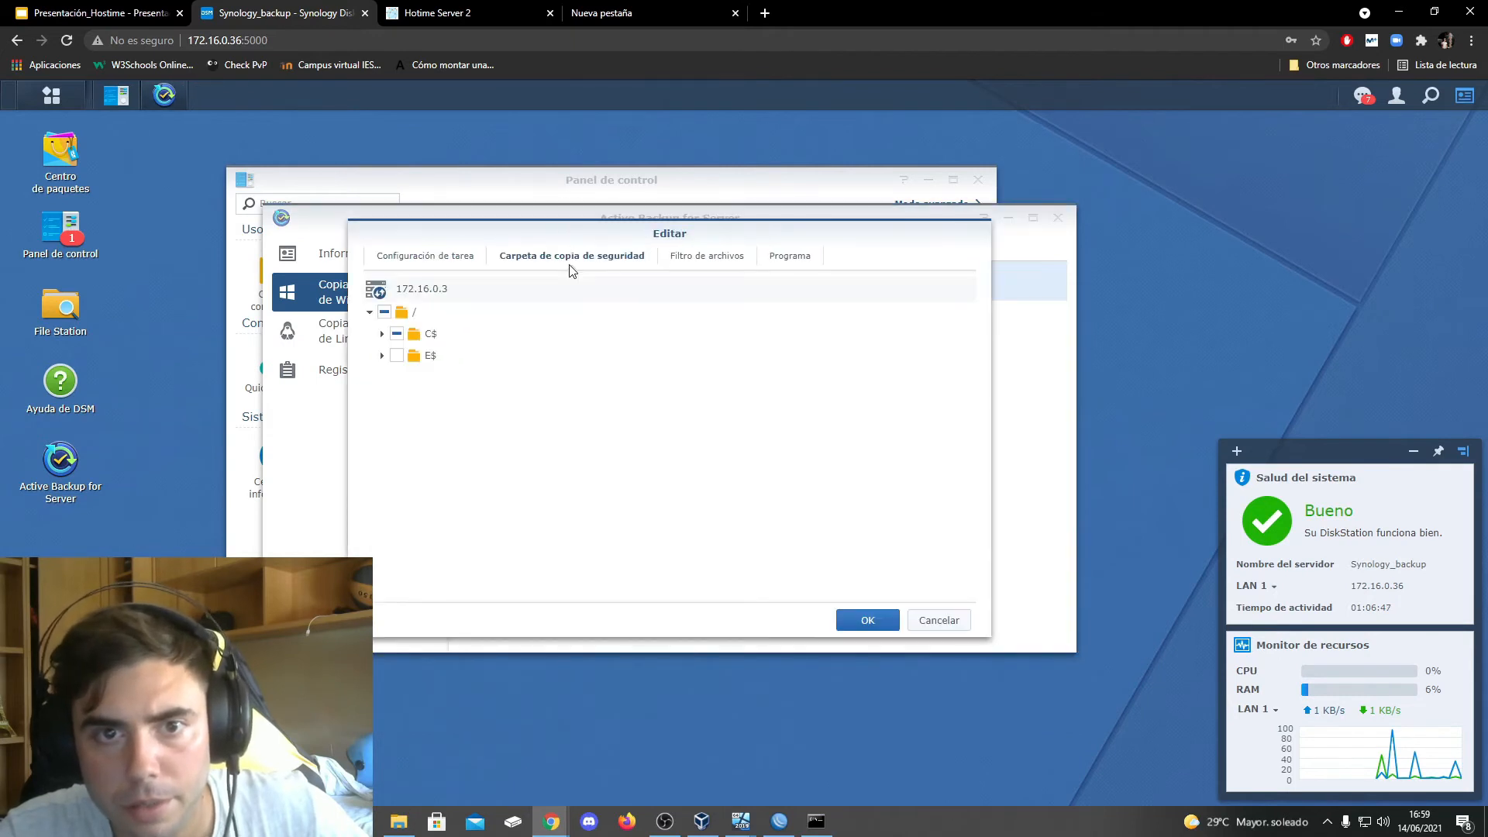
pyautogui.click(695, 265)
pyautogui.click(775, 267)
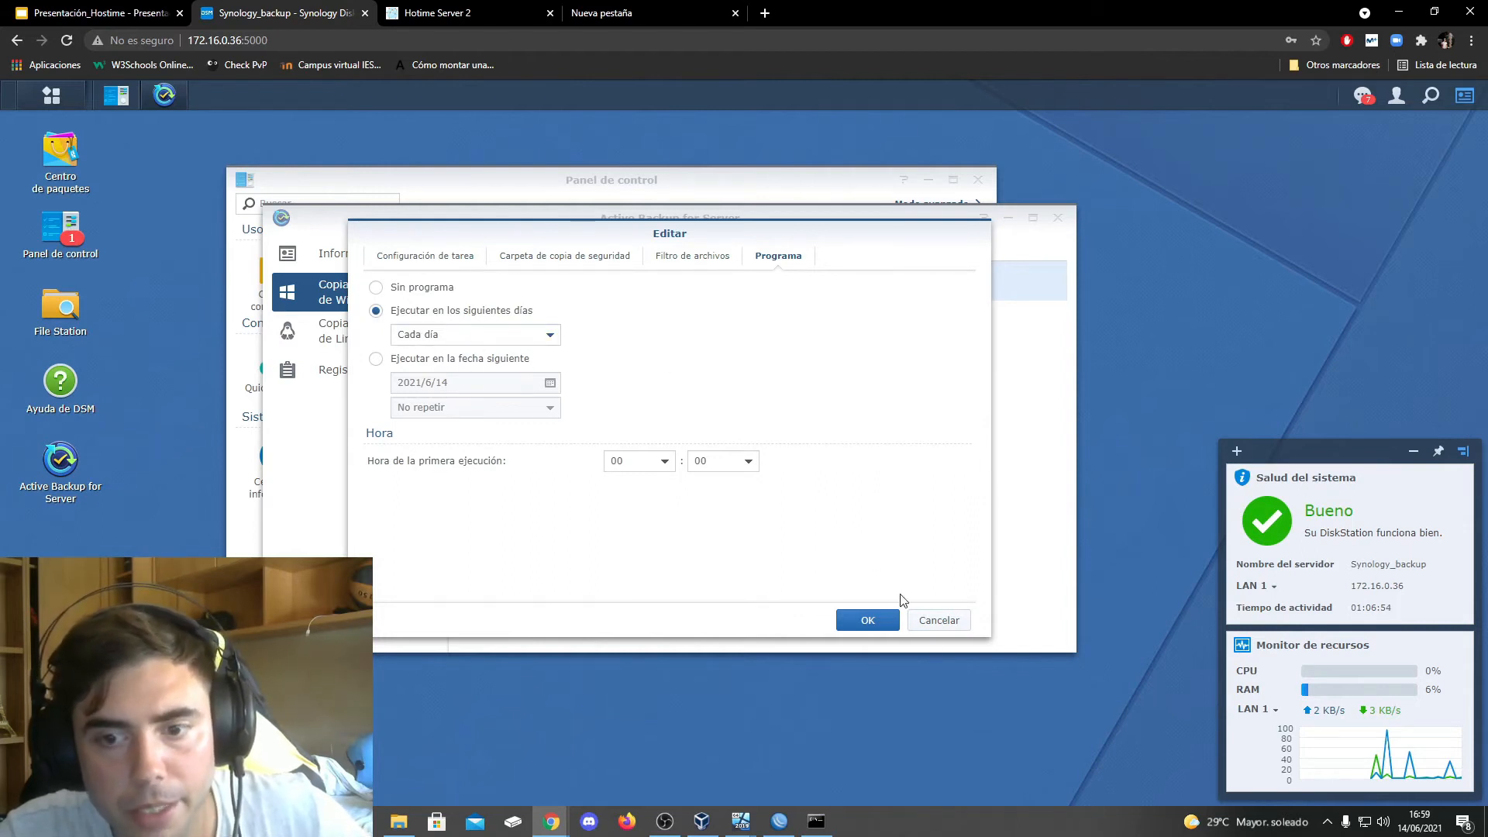
pyautogui.click(865, 620)
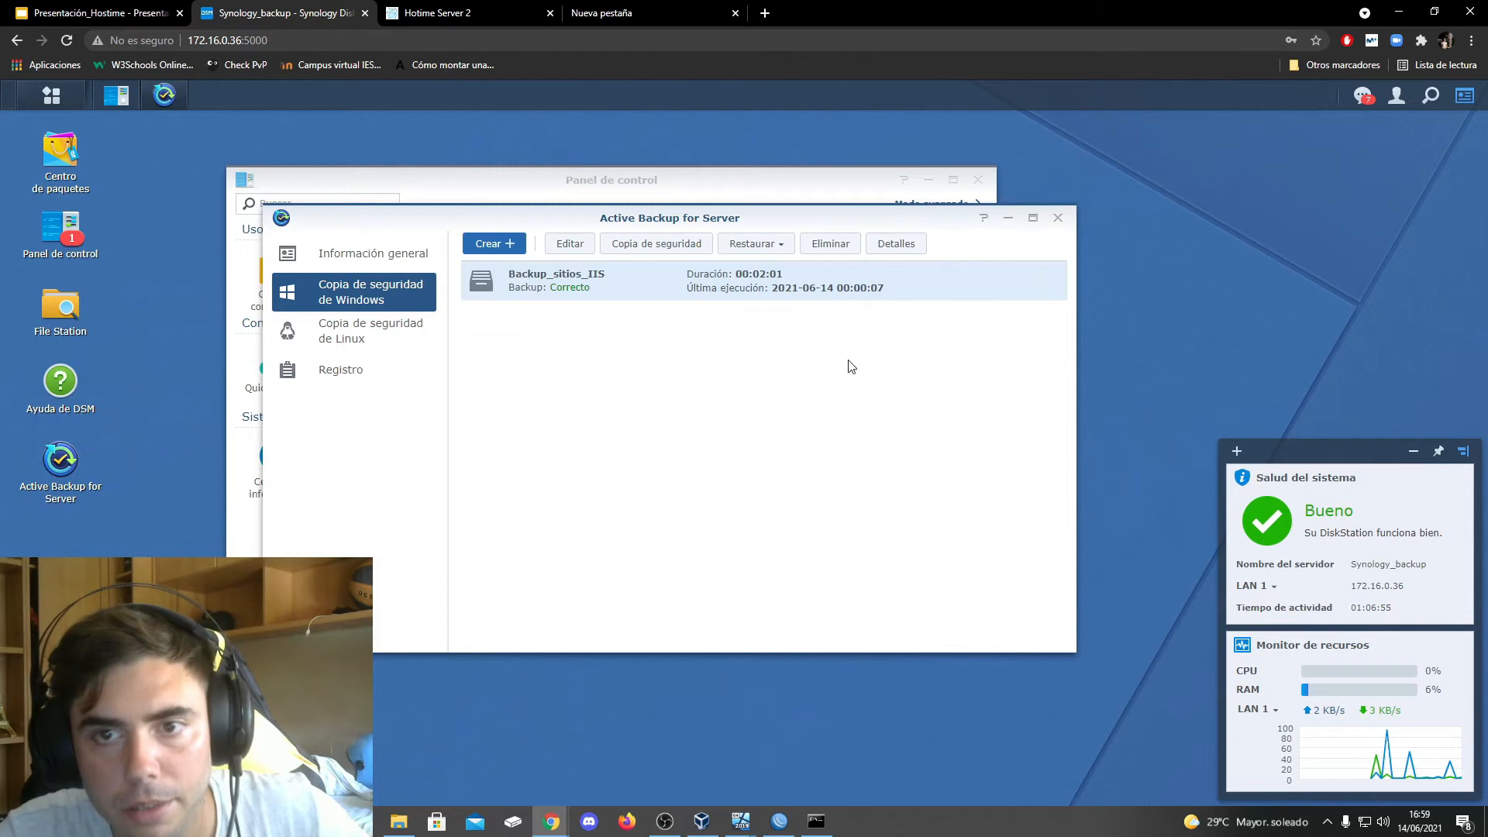
pyautogui.click(1058, 223)
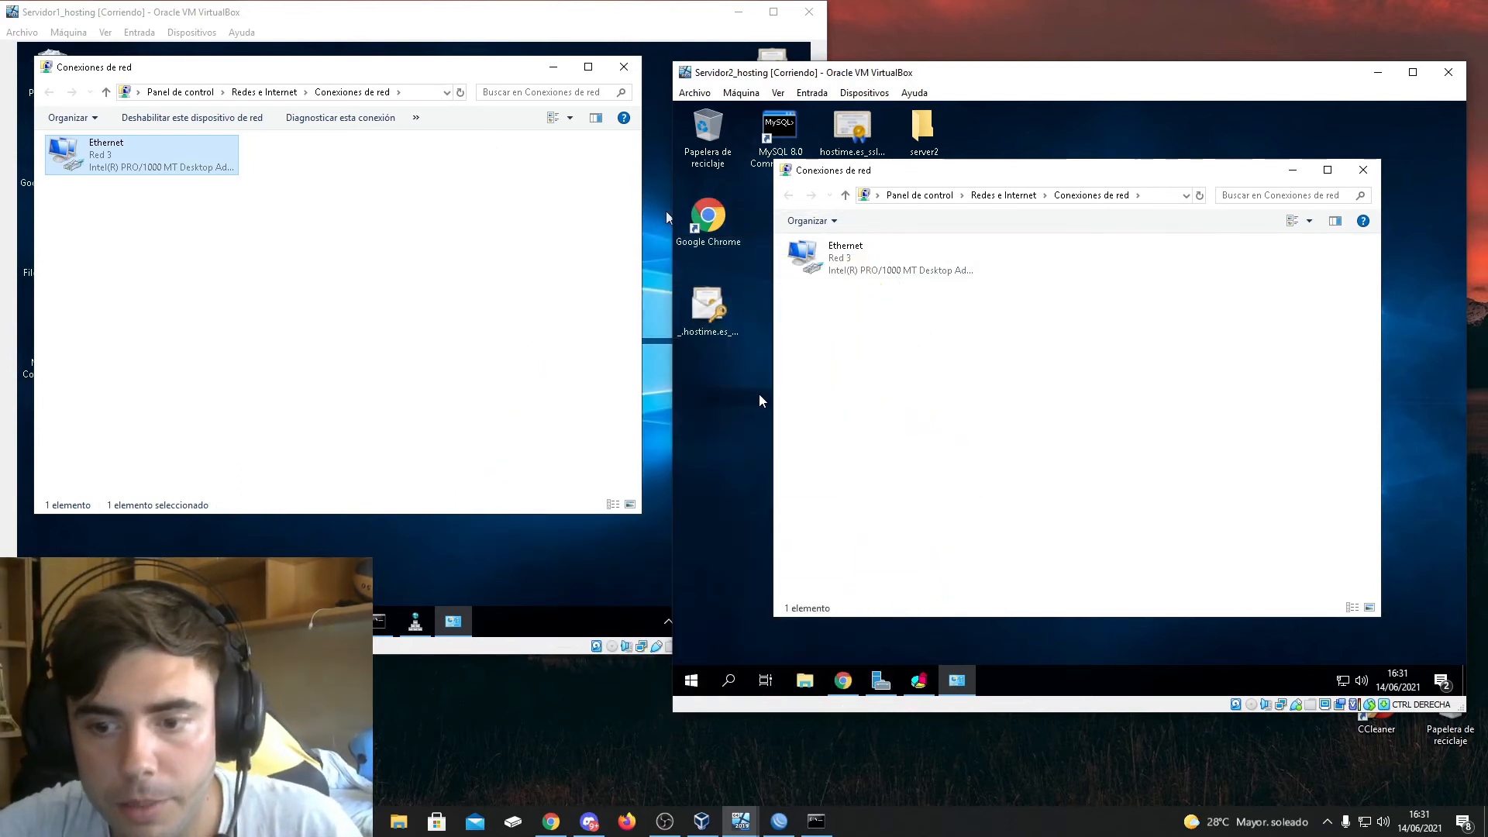
# On Servidor2_hosting, view the network load balancing cluster, check the browser screen shared in Discord, and minimize both windows
pyautogui.click(918, 680)
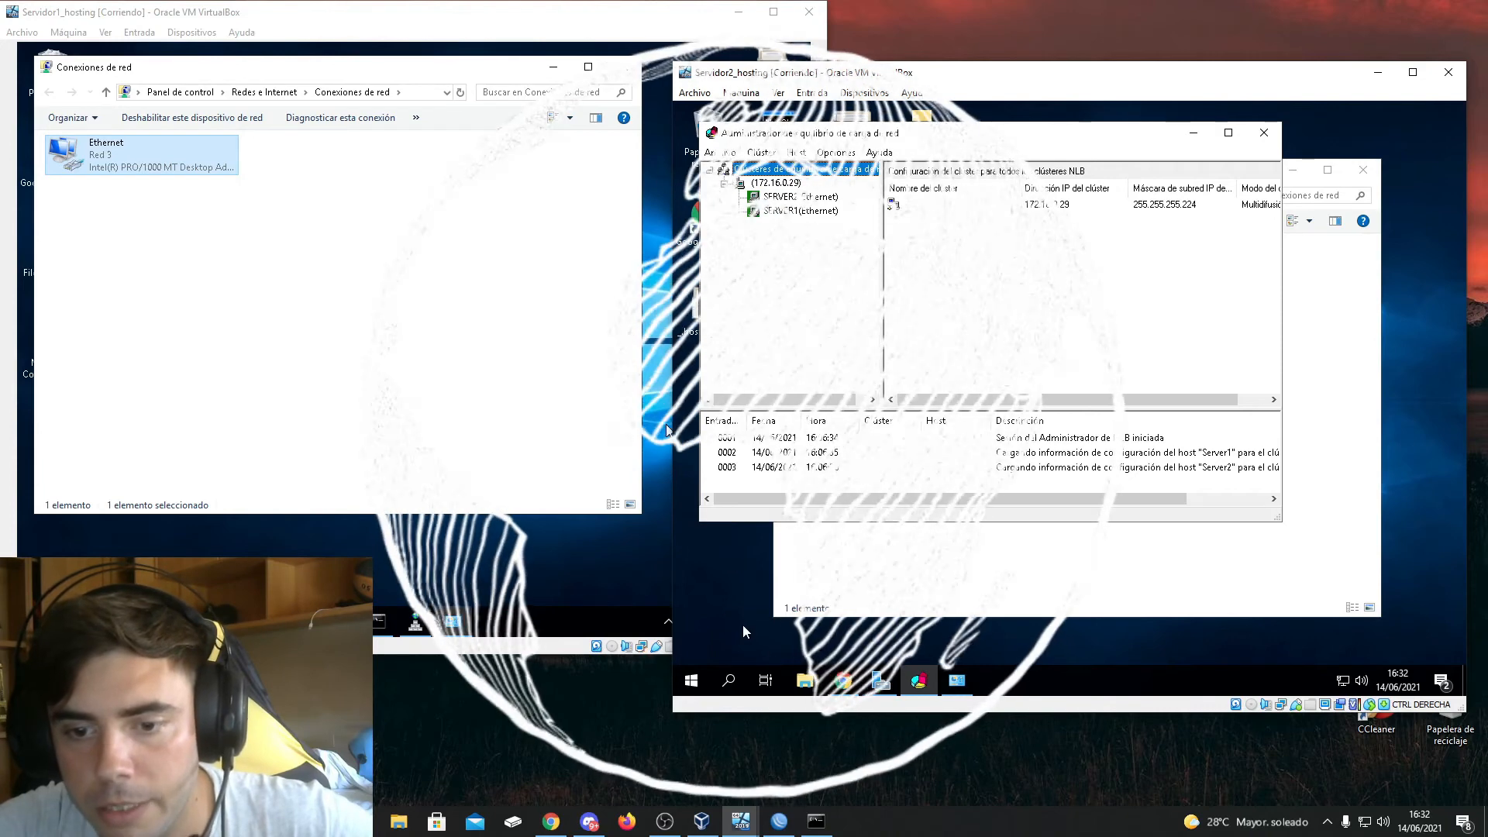
pyautogui.click(602, 826)
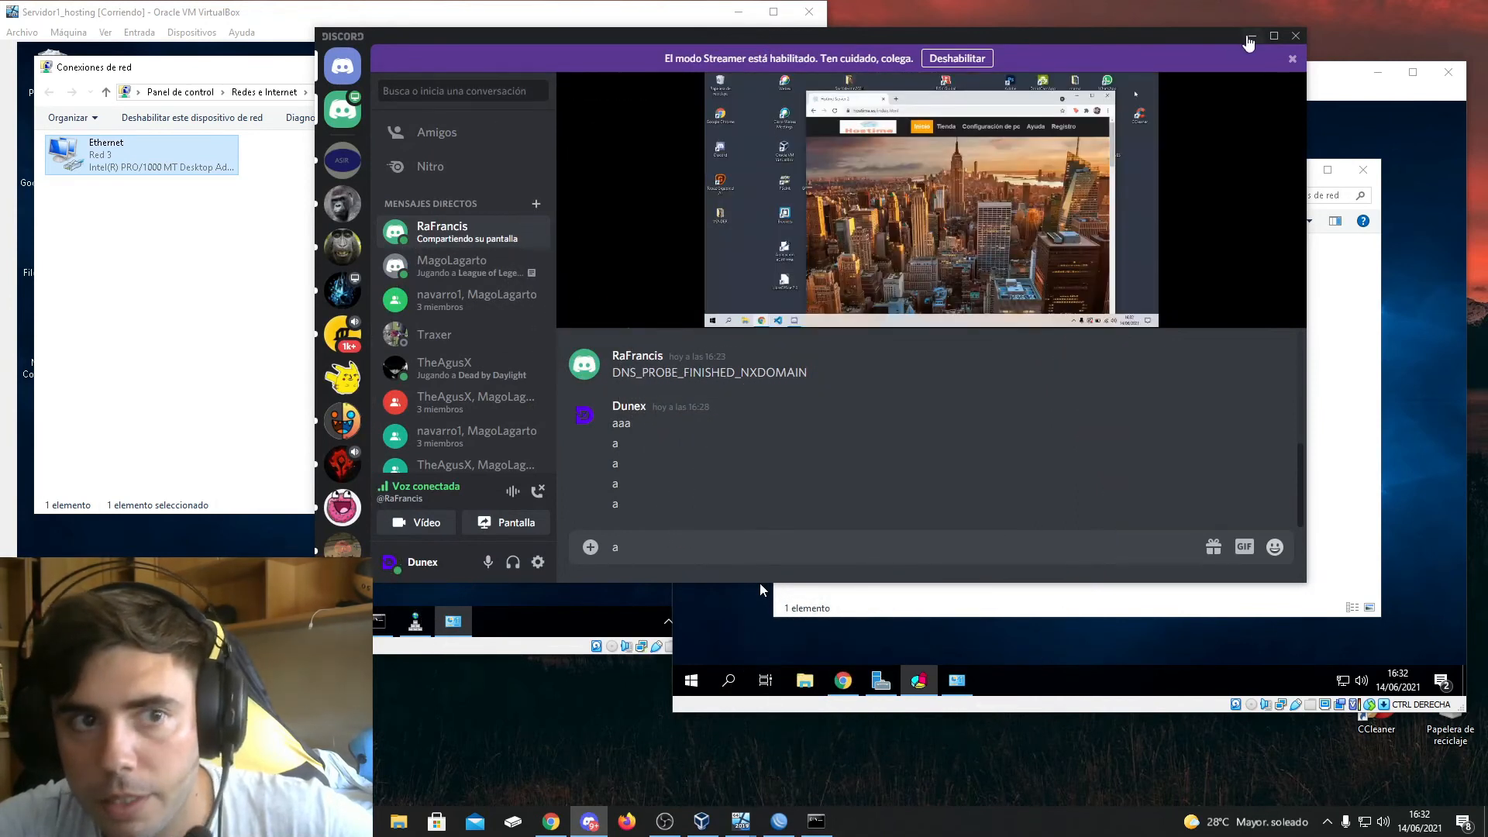
pyautogui.click(1249, 37)
pyautogui.click(1194, 133)
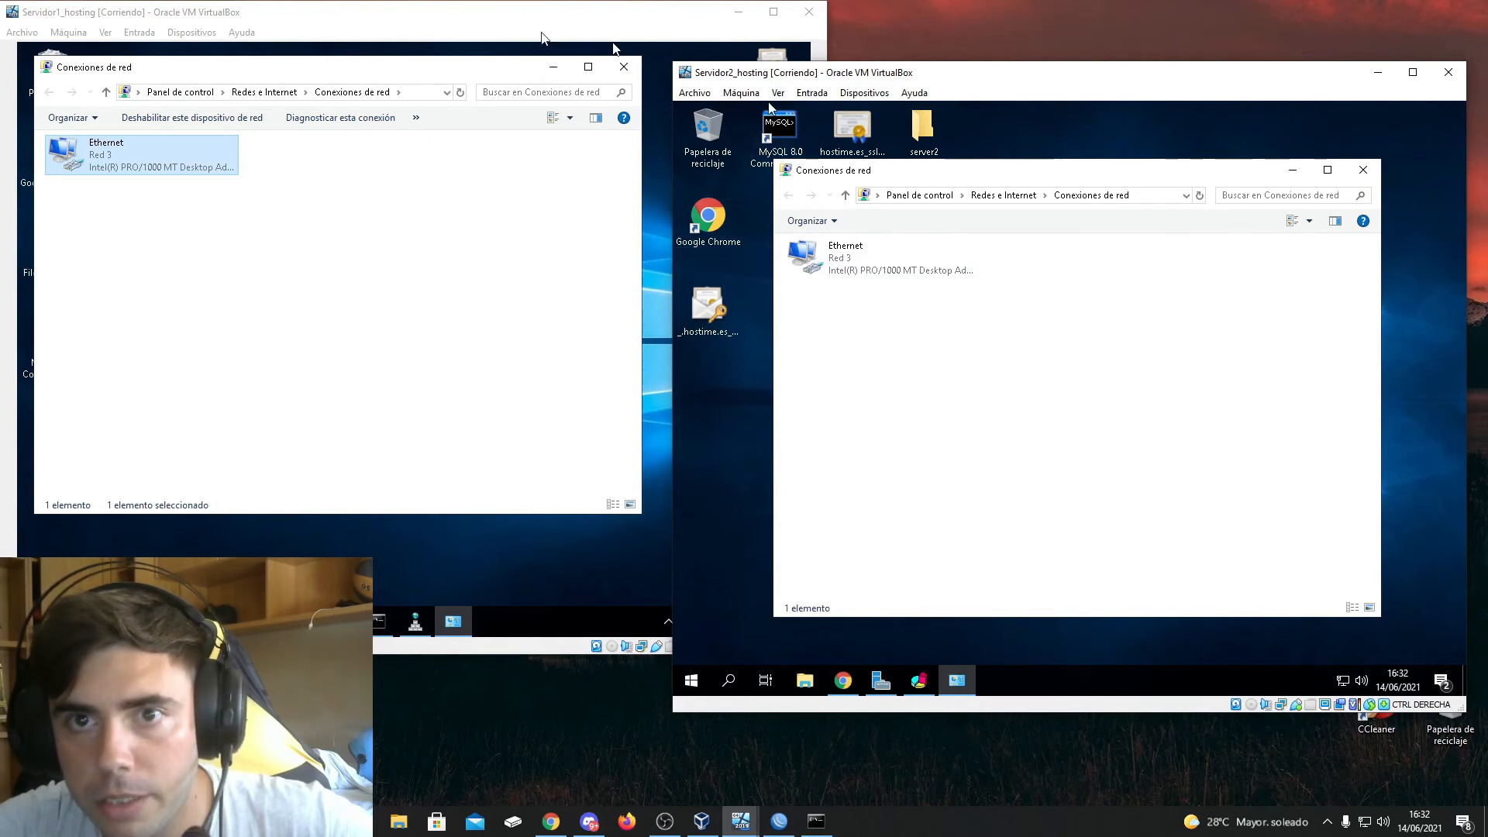
# Disable the Ethernet network adapter on Servidor2_hosting
pyautogui.click(533, 23)
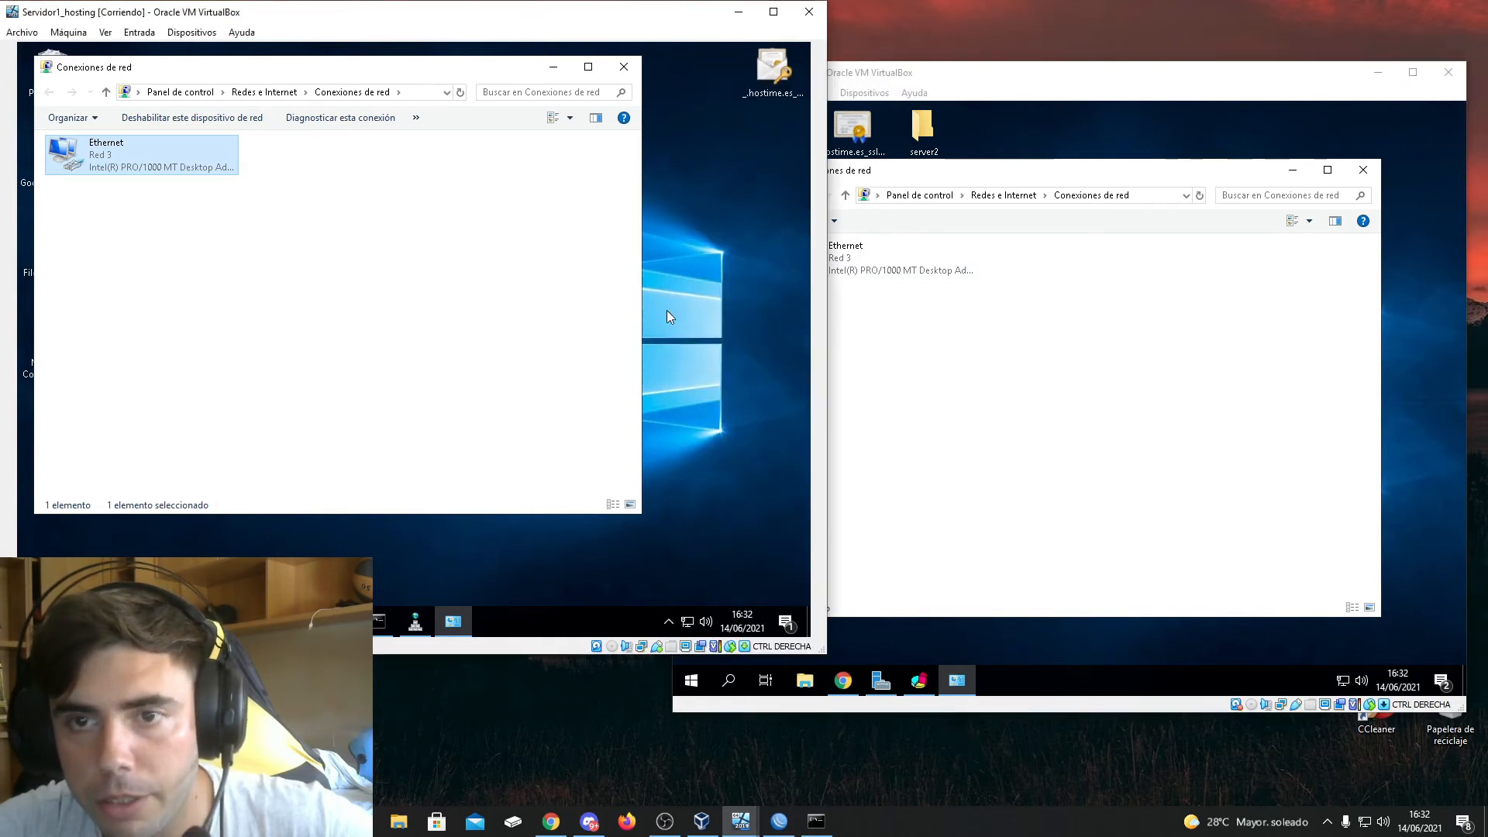
pyautogui.click(870, 311)
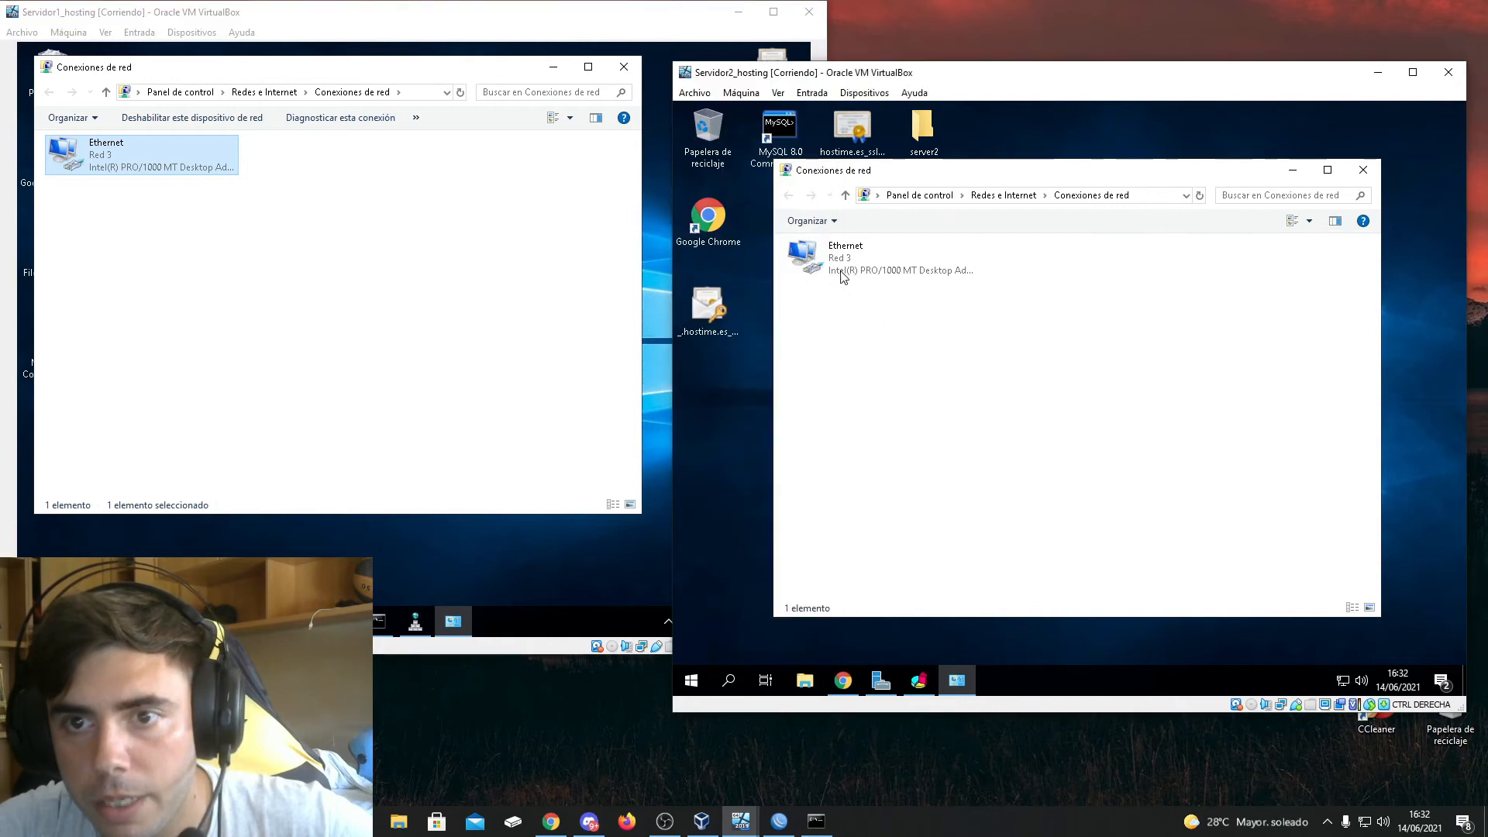
pyautogui.rightClick(821, 259)
pyautogui.click(839, 277)
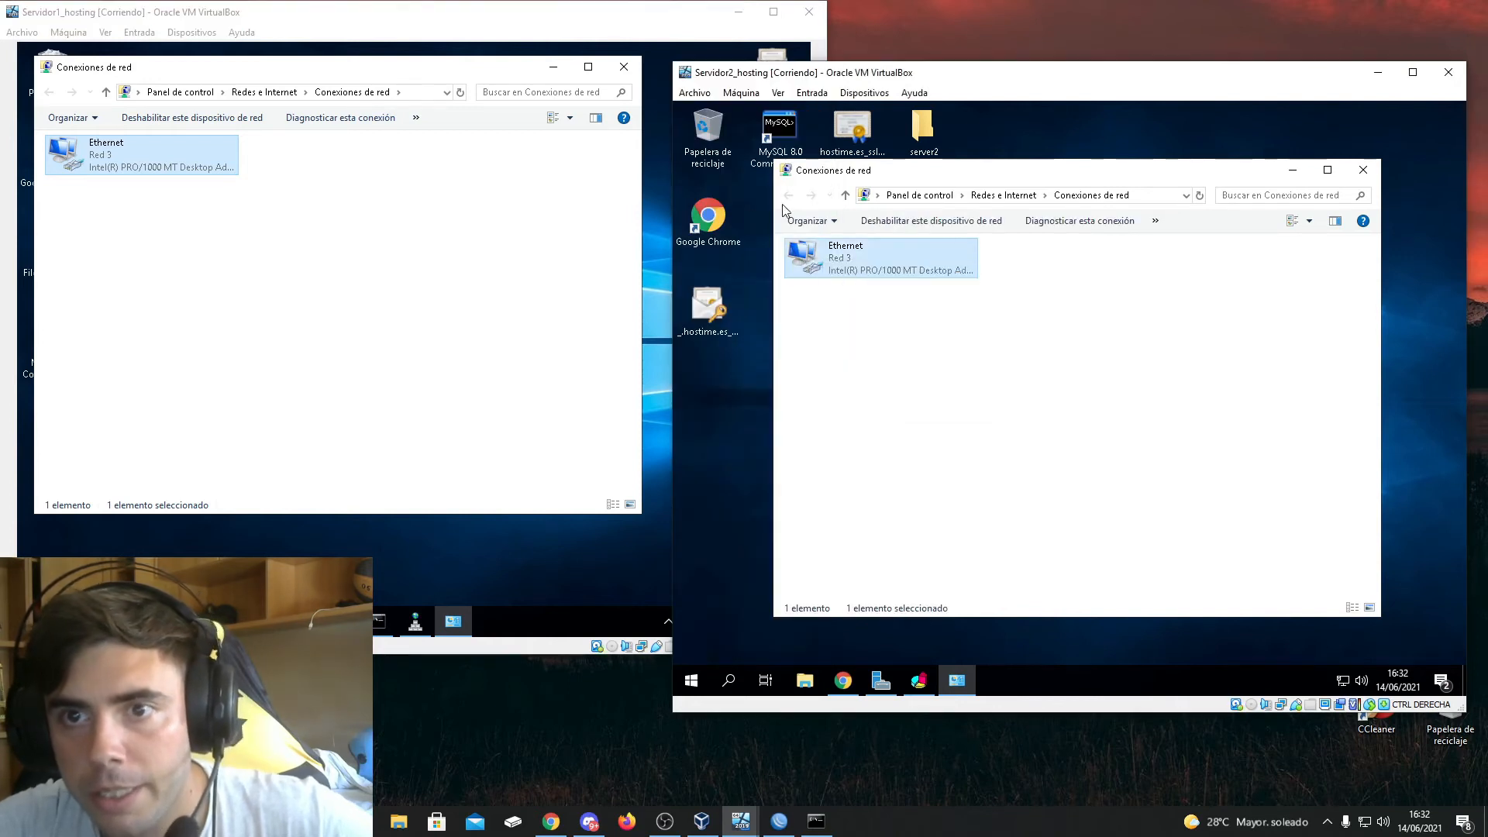
pyautogui.click(779, 820)
pyautogui.click(779, 820)
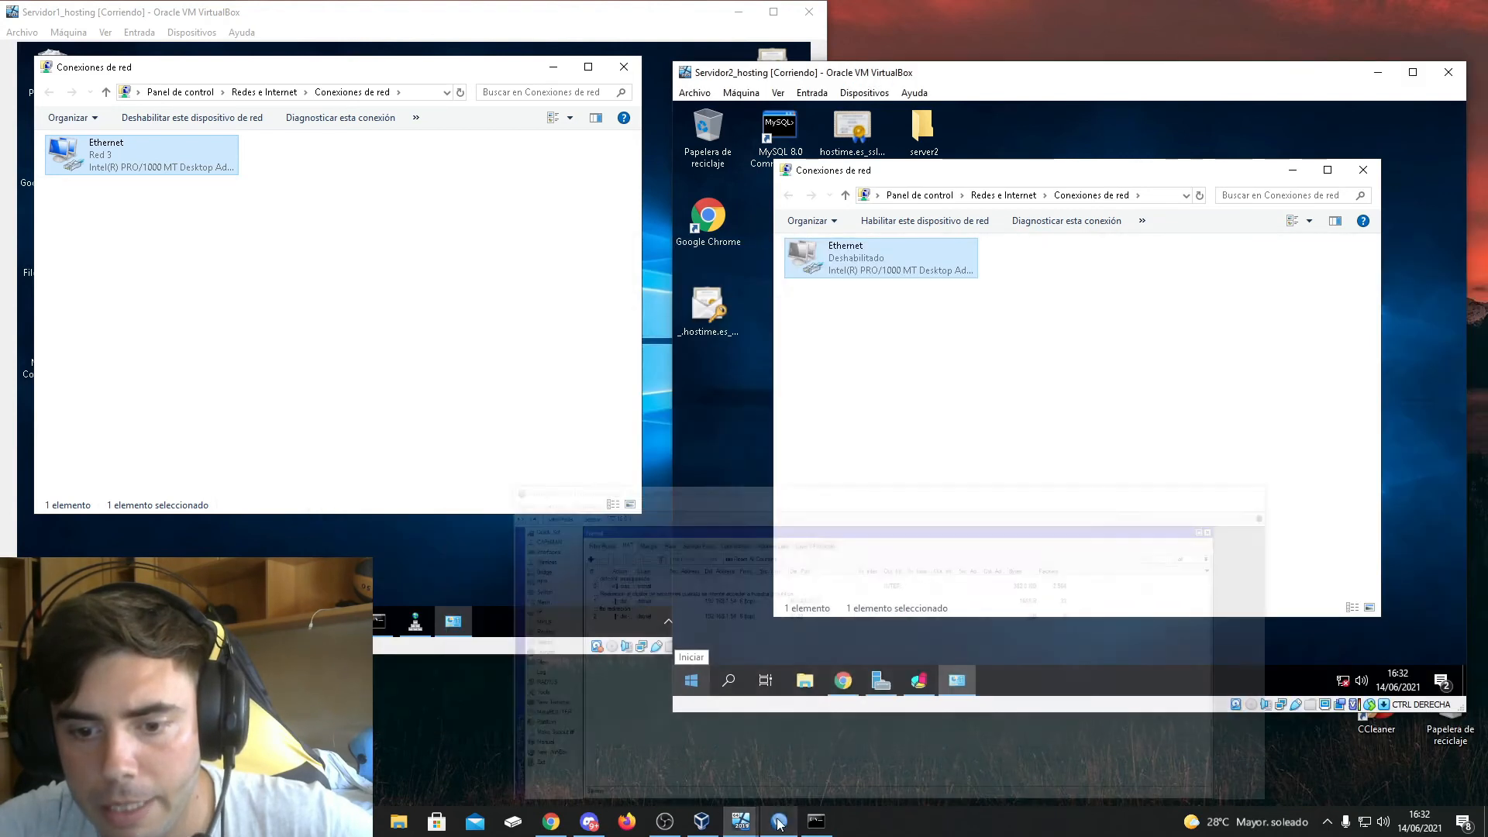
# View the shared screen in Discord in full screen, follow the hostime.es Tienda, Configuración de pc and Ayuda pages, and minimize Discord
pyautogui.click(589, 821)
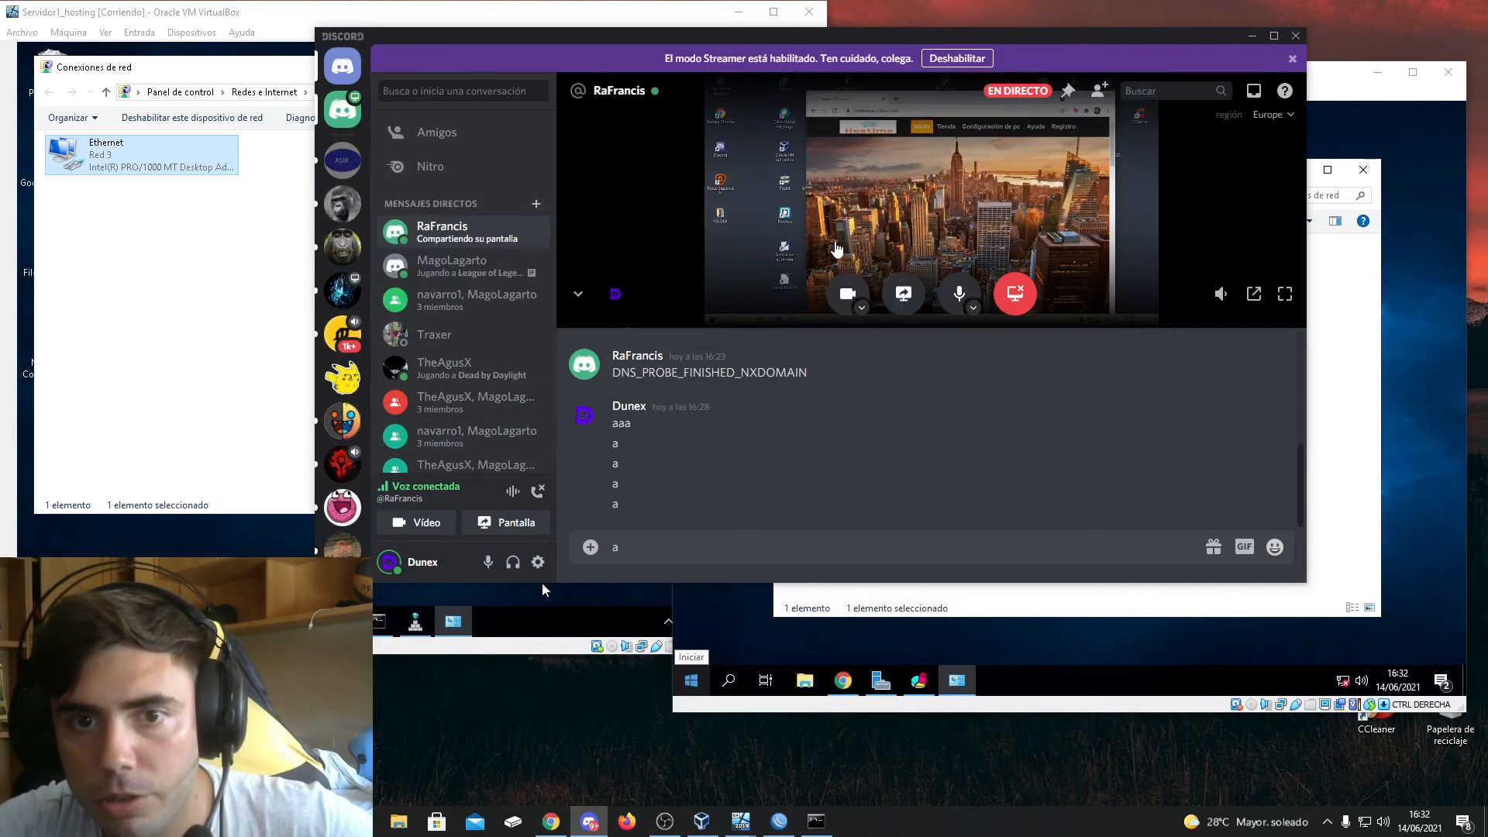
pyautogui.click(1283, 294)
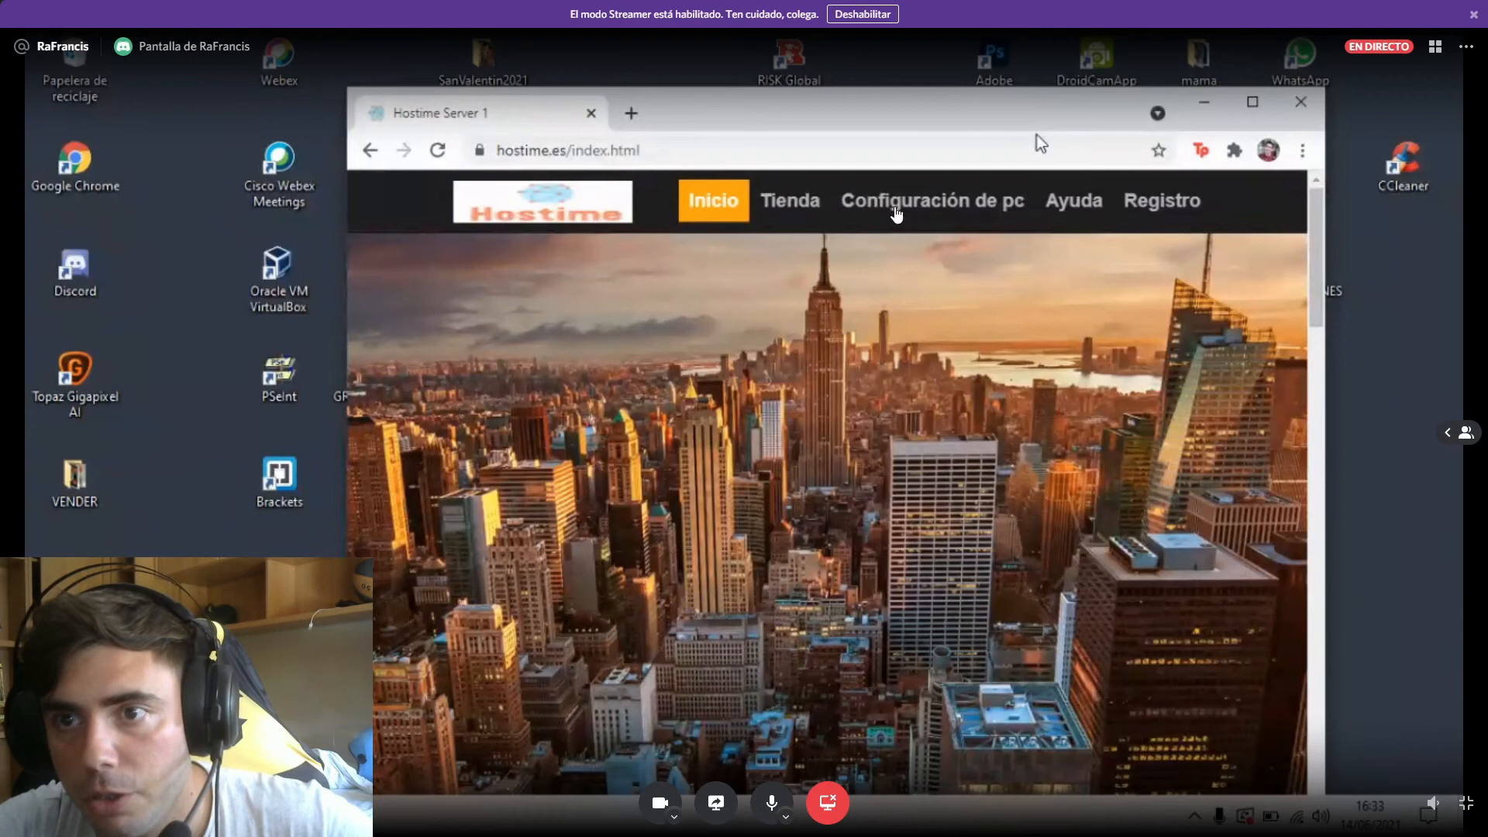
pyautogui.click(784, 203)
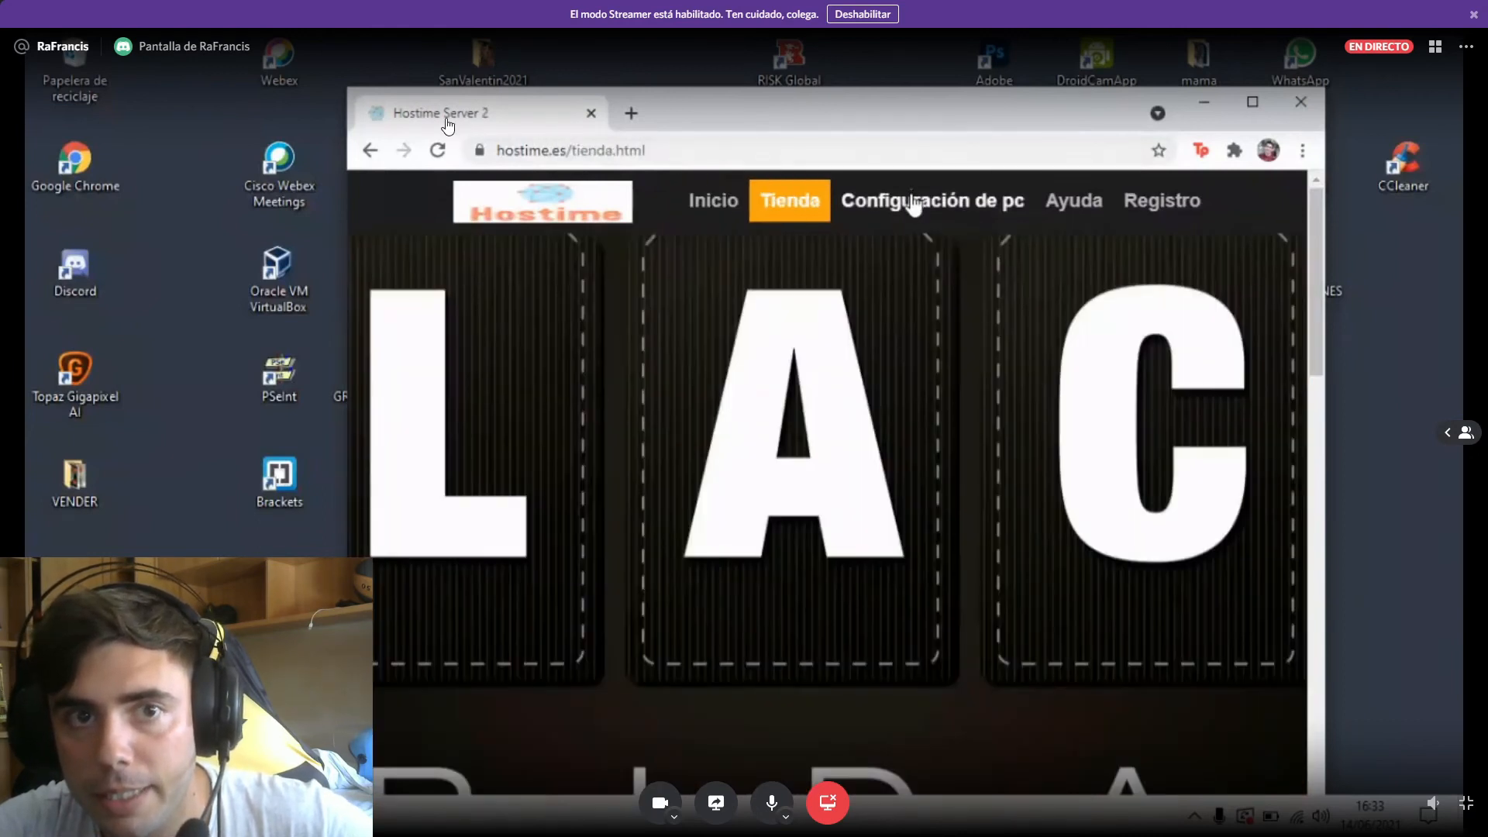
pyautogui.click(915, 203)
pyautogui.click(1088, 205)
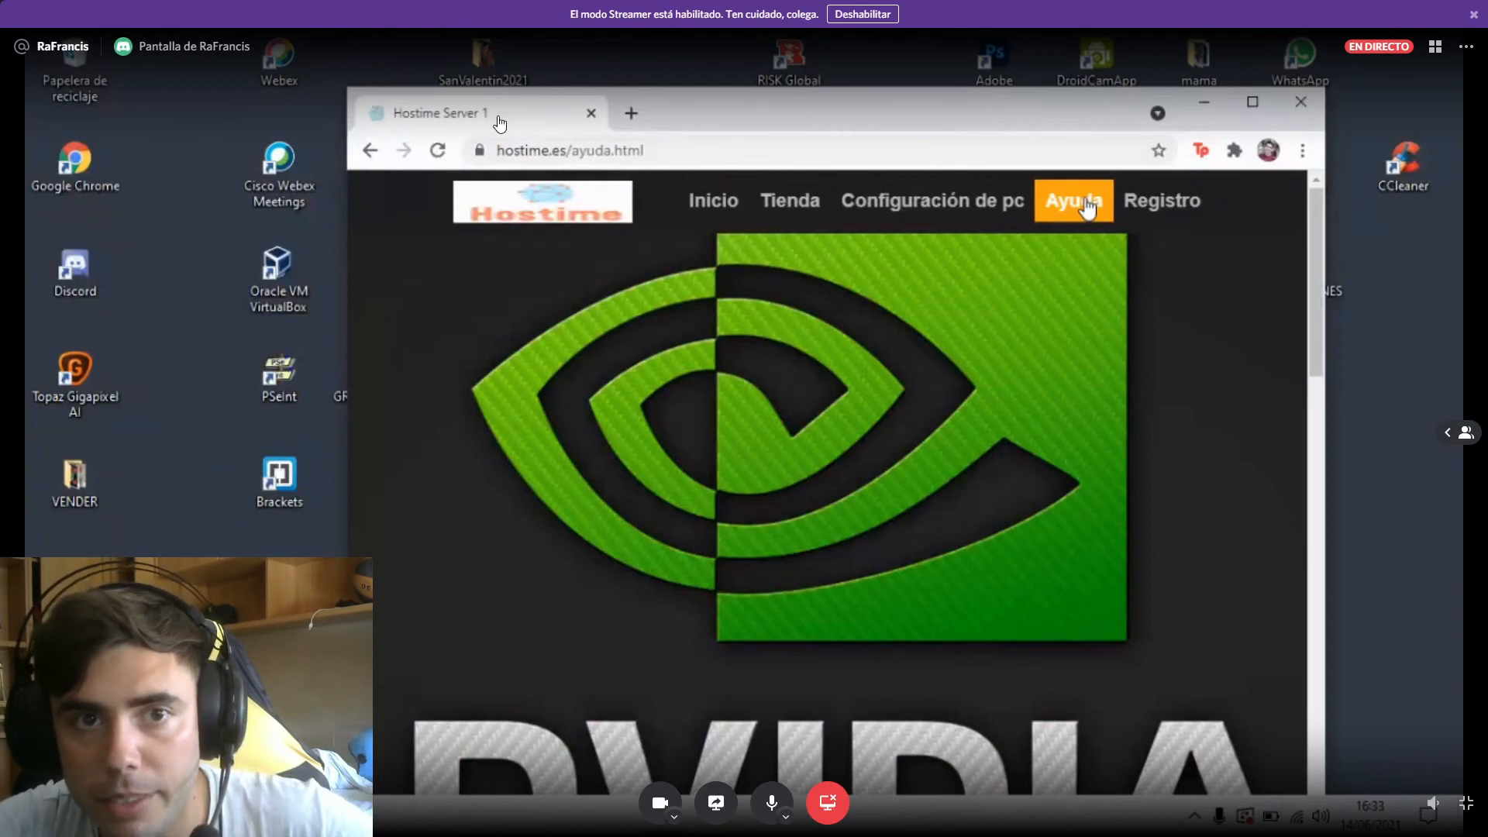
pyautogui.click(922, 207)
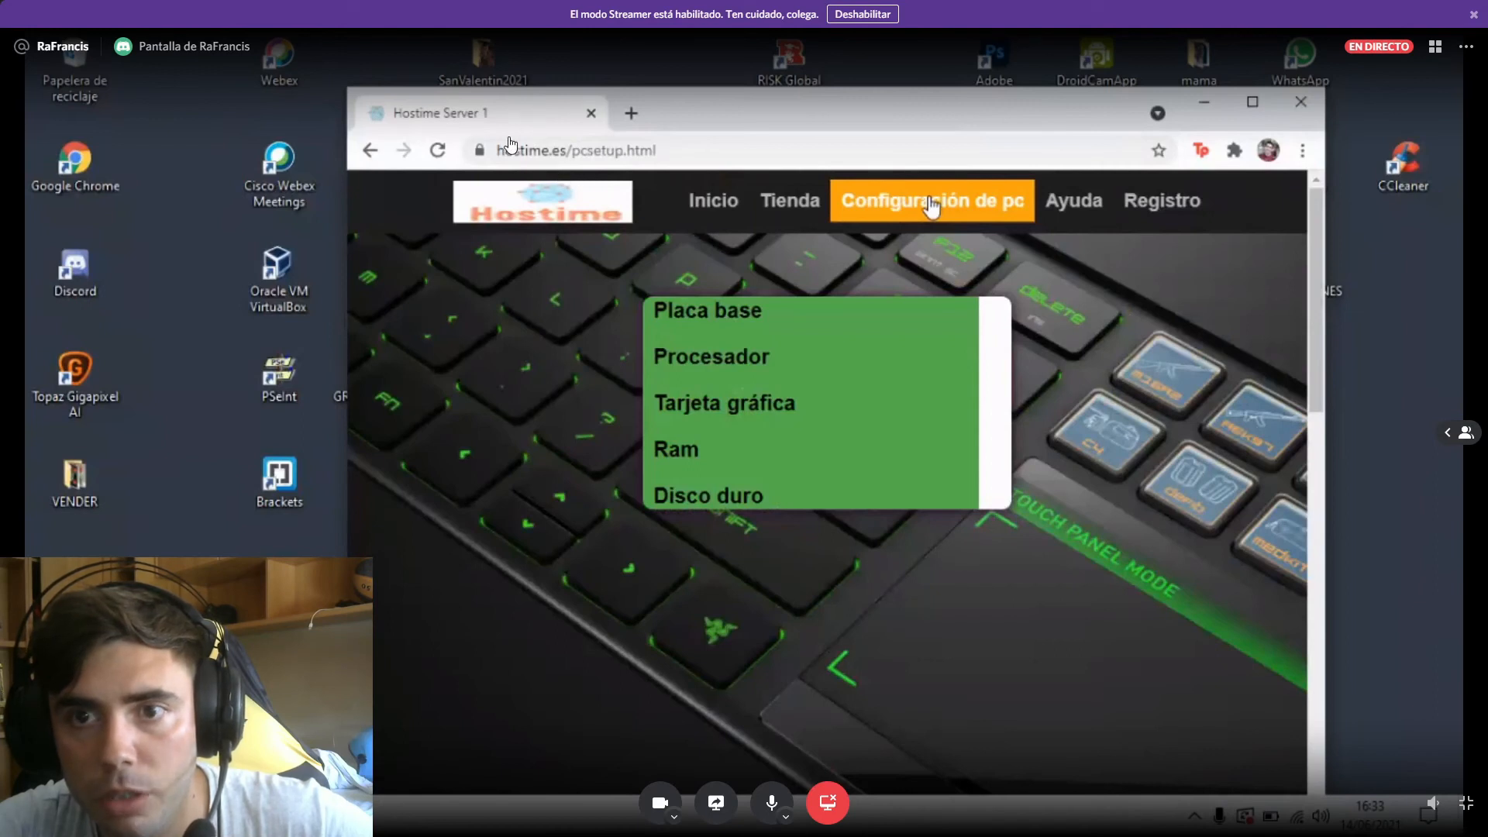
pyautogui.click(810, 210)
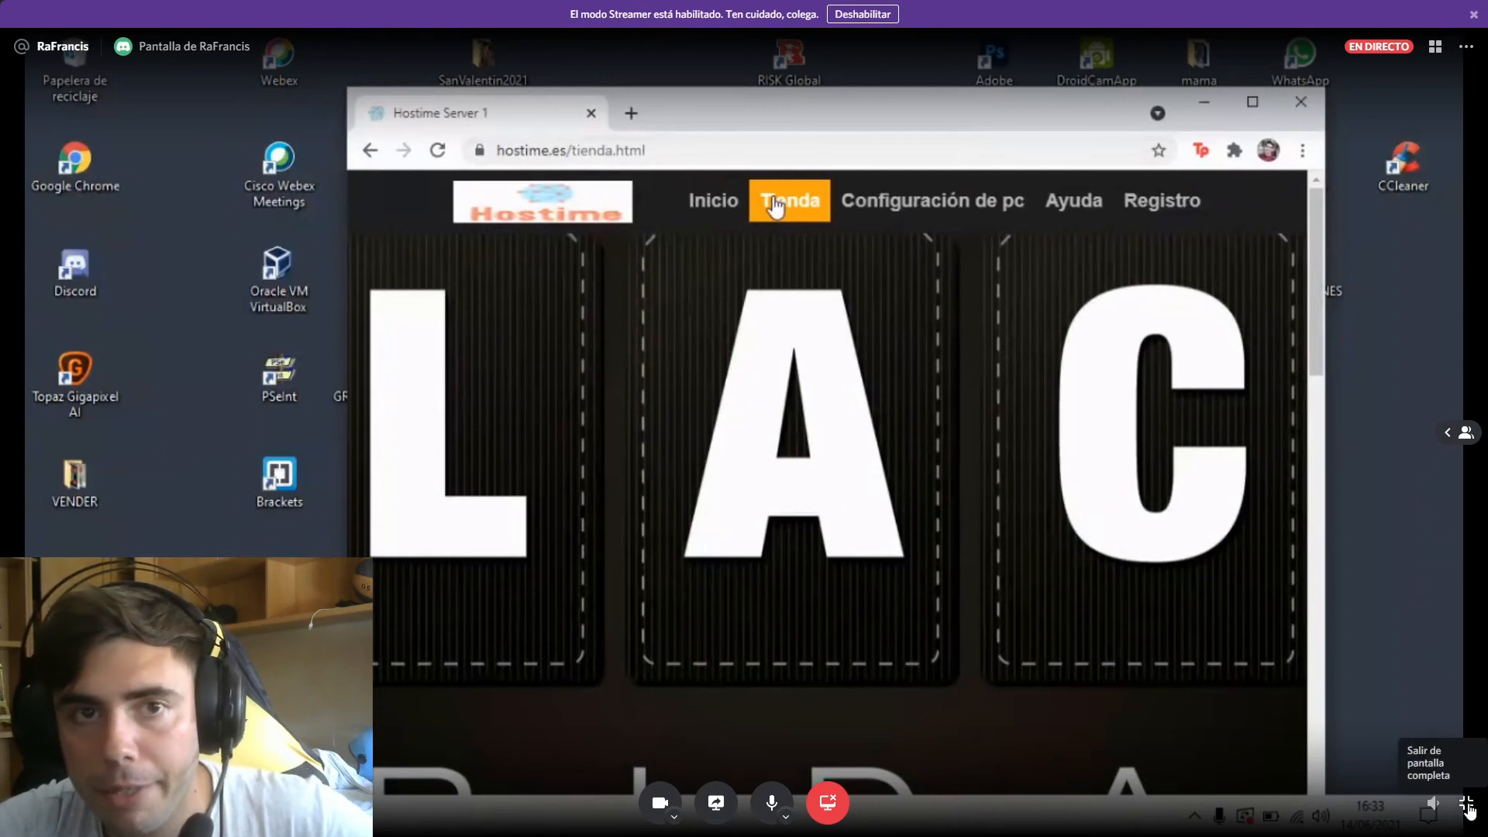
pyautogui.click(1467, 806)
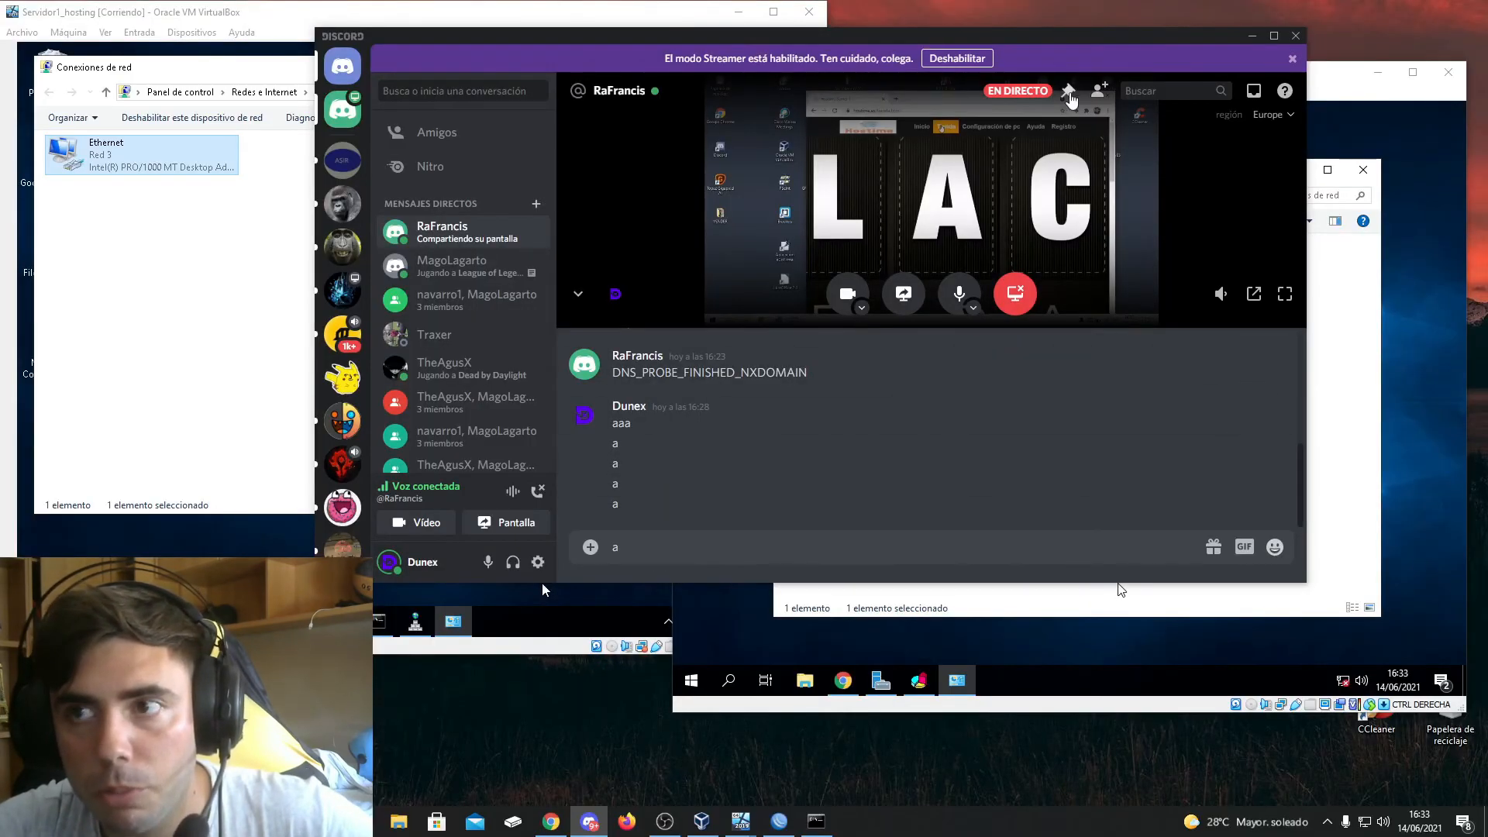
pyautogui.click(1252, 35)
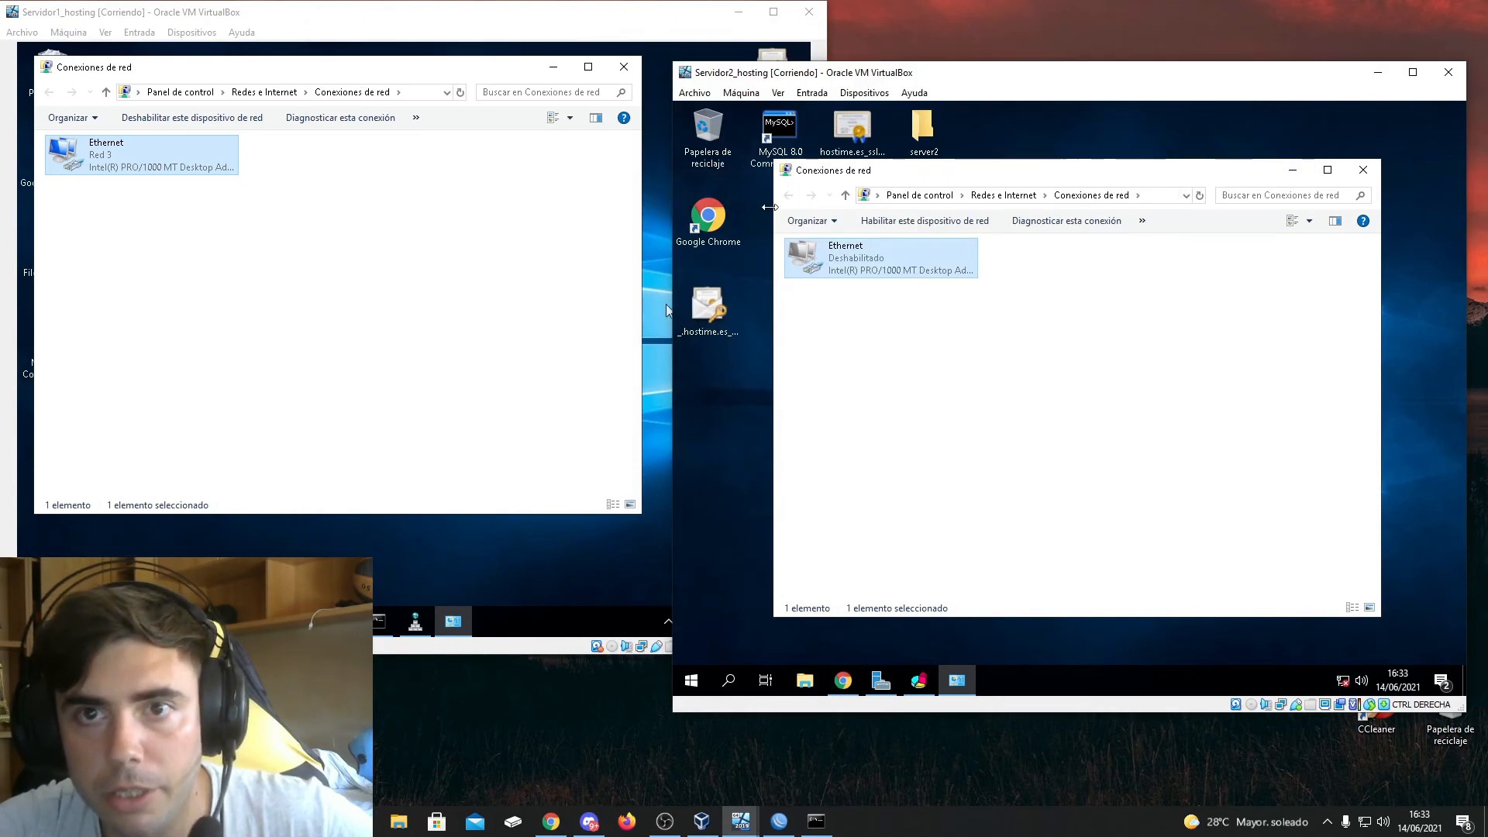
# Re-enable the Ethernet adapter on Servidor2_hosting and disable the one on Servidor1_hosting
pyautogui.rightClick(888, 268)
pyautogui.click(910, 280)
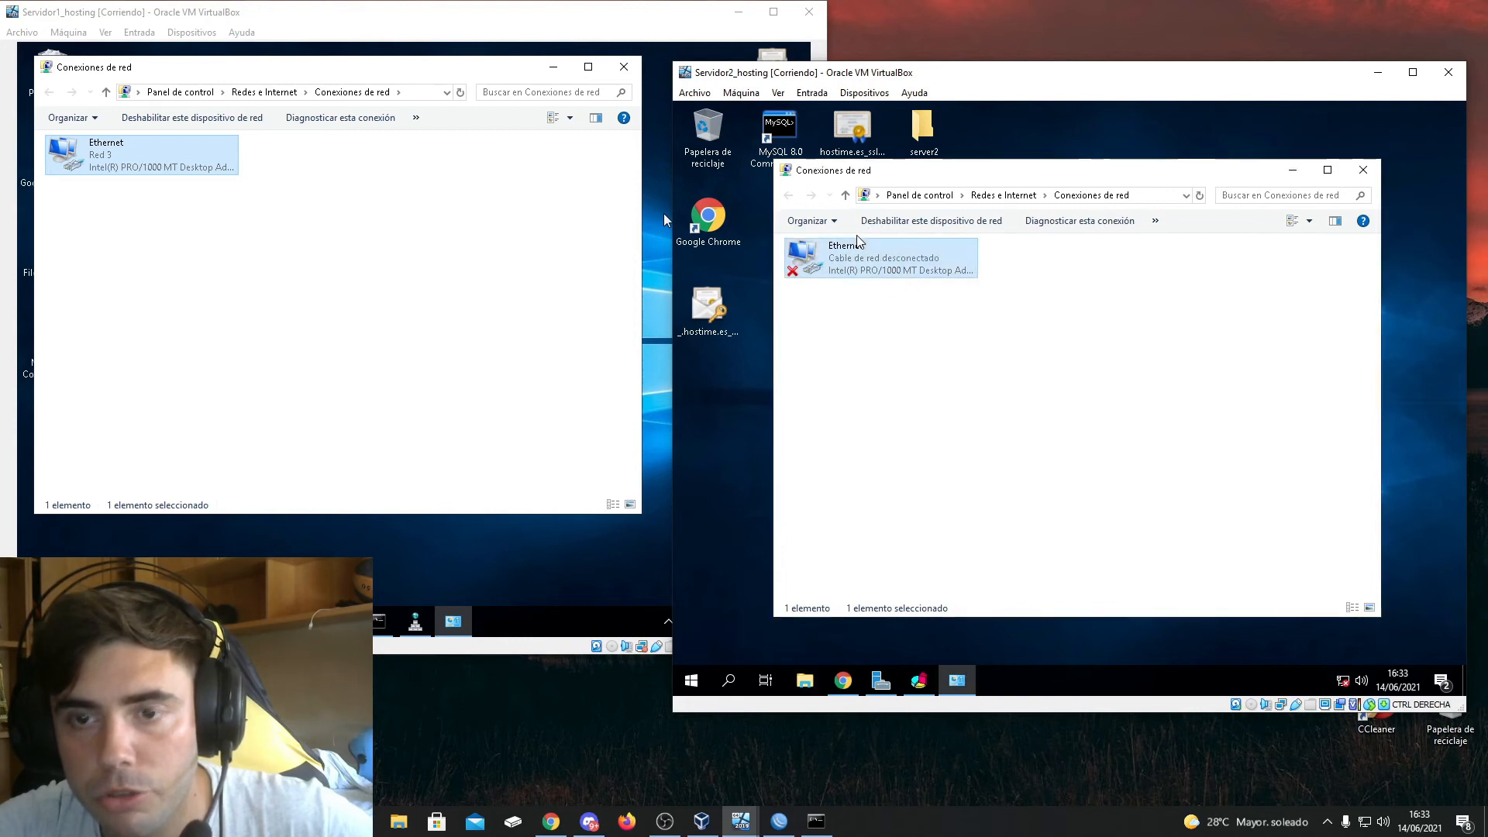
pyautogui.rightClick(114, 150)
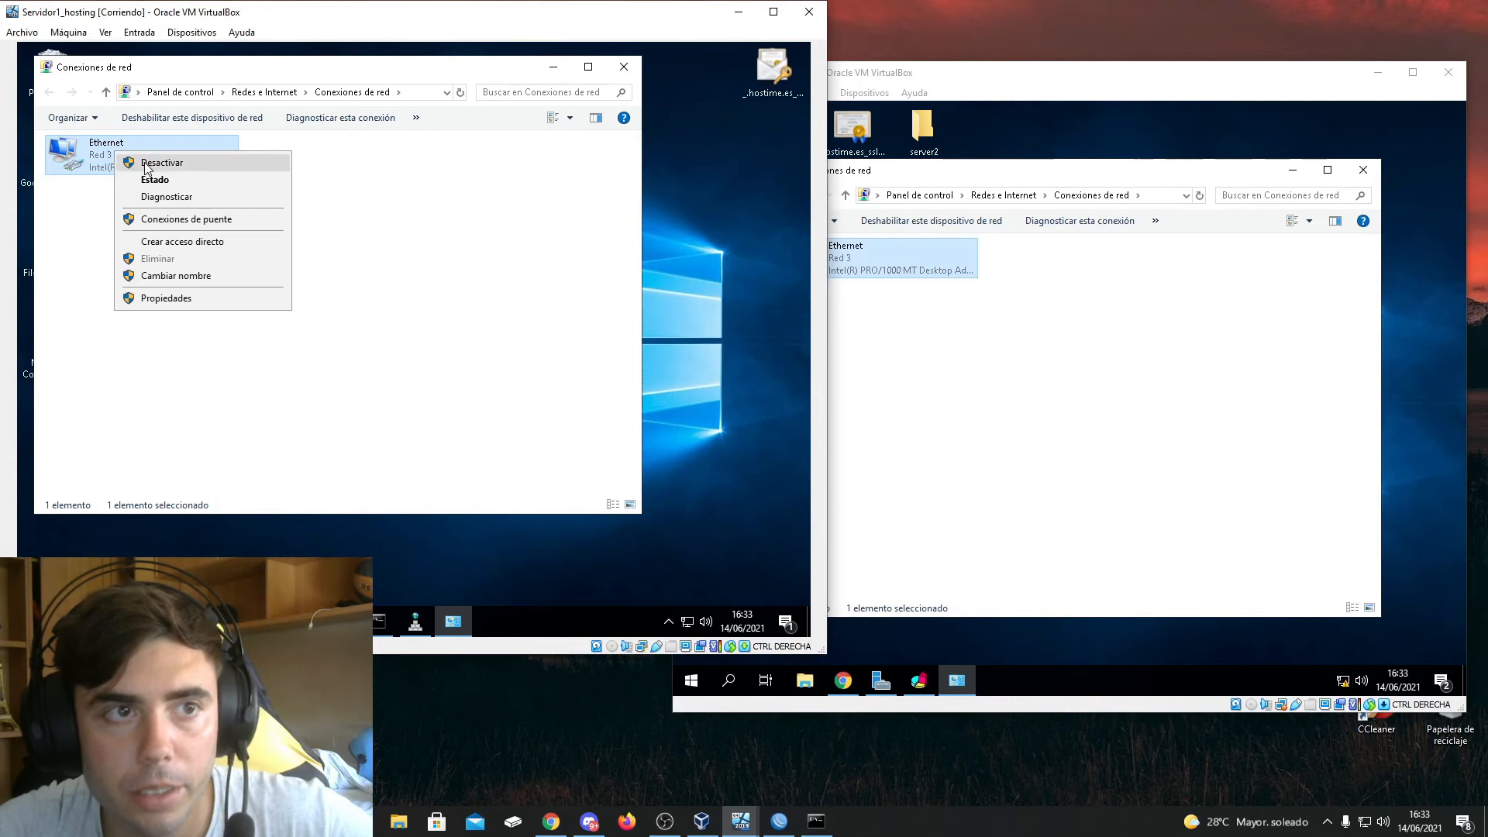
pyautogui.click(143, 162)
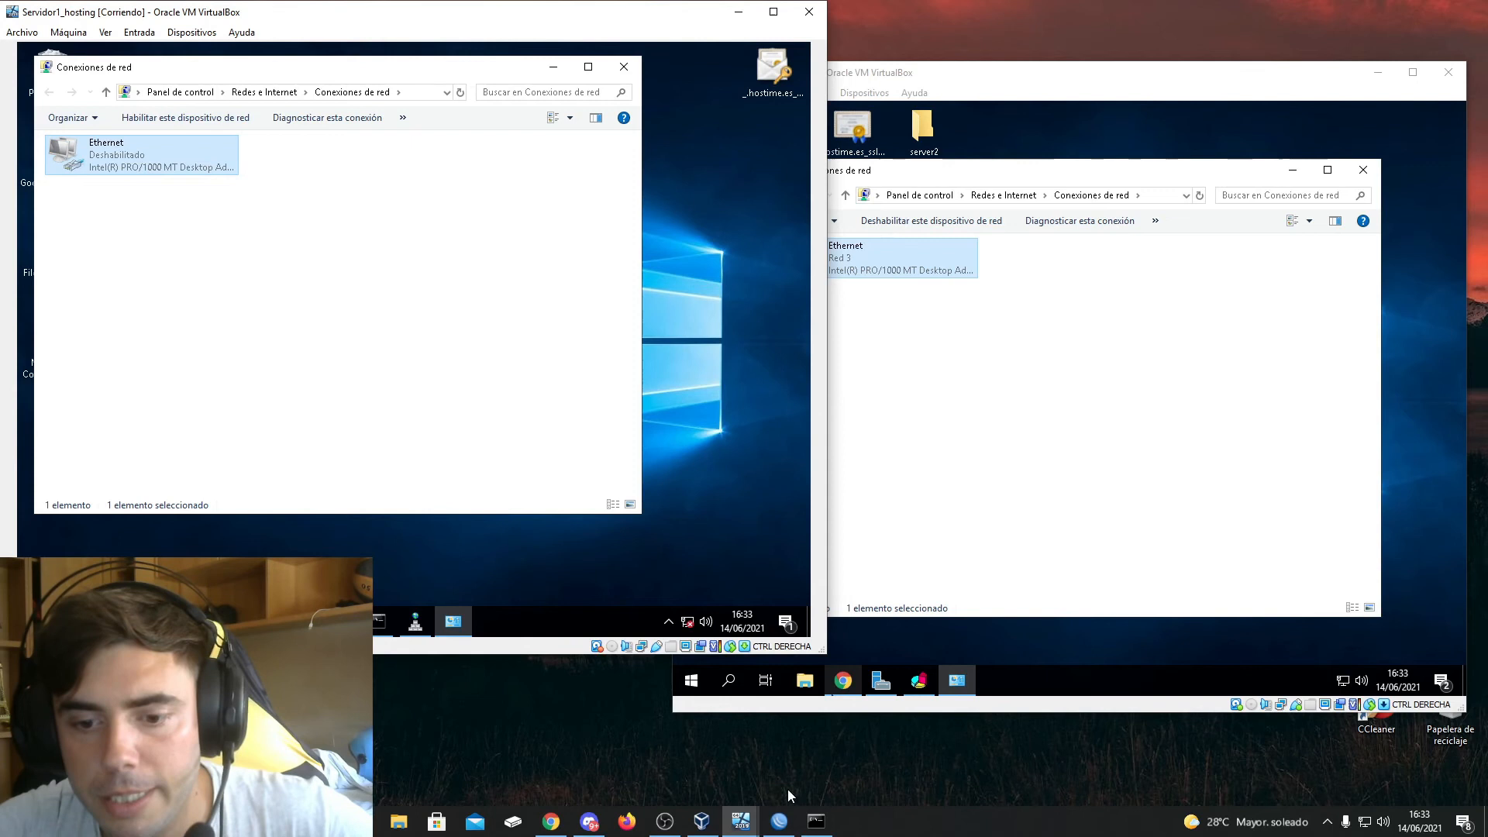
# Check the hostime.es home page on the full-screen Discord share, return to both server windows, and reopen the shared screen
pyautogui.click(588, 823)
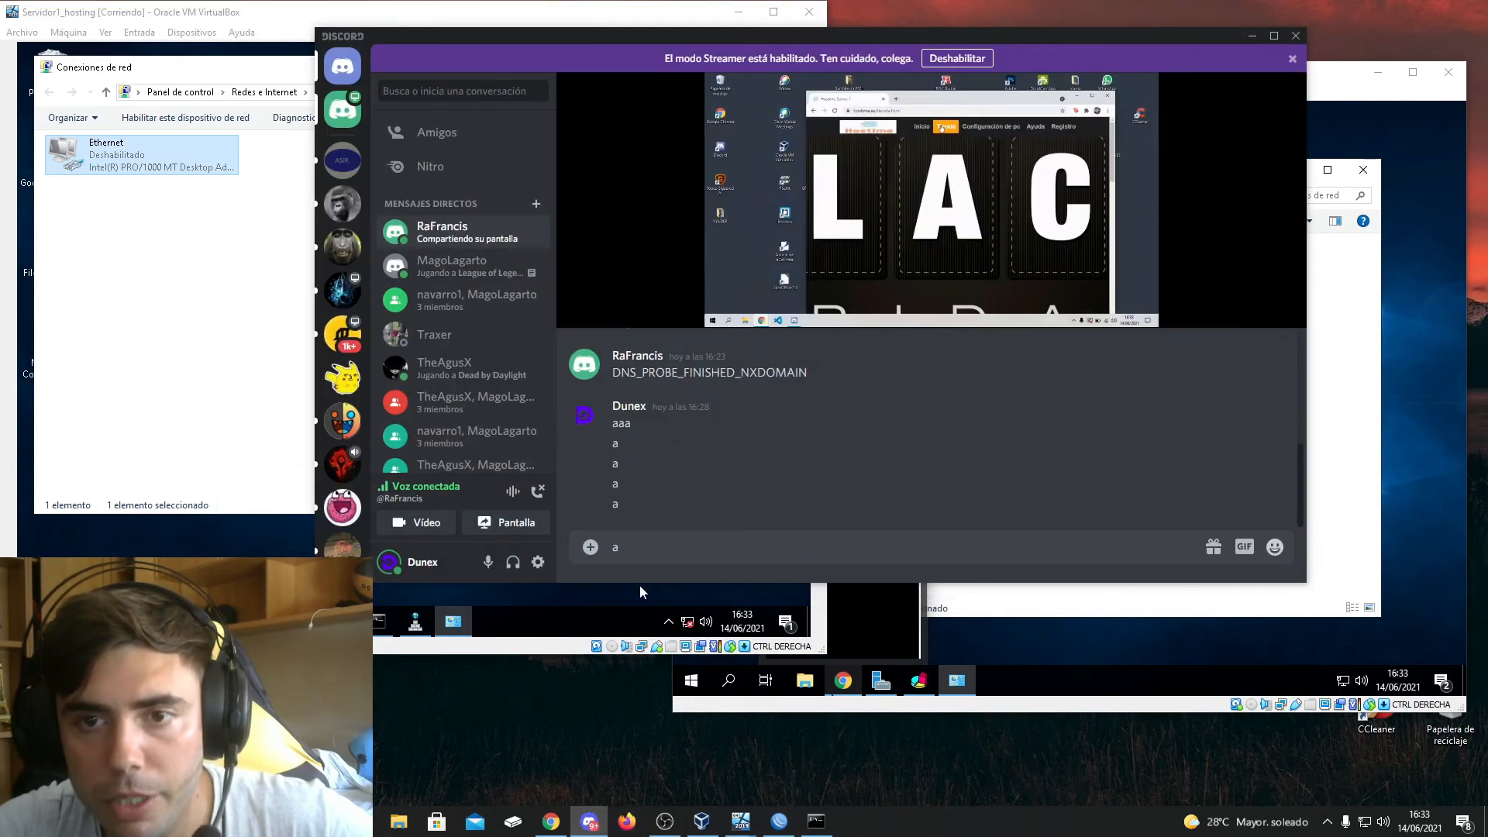
pyautogui.click(1282, 298)
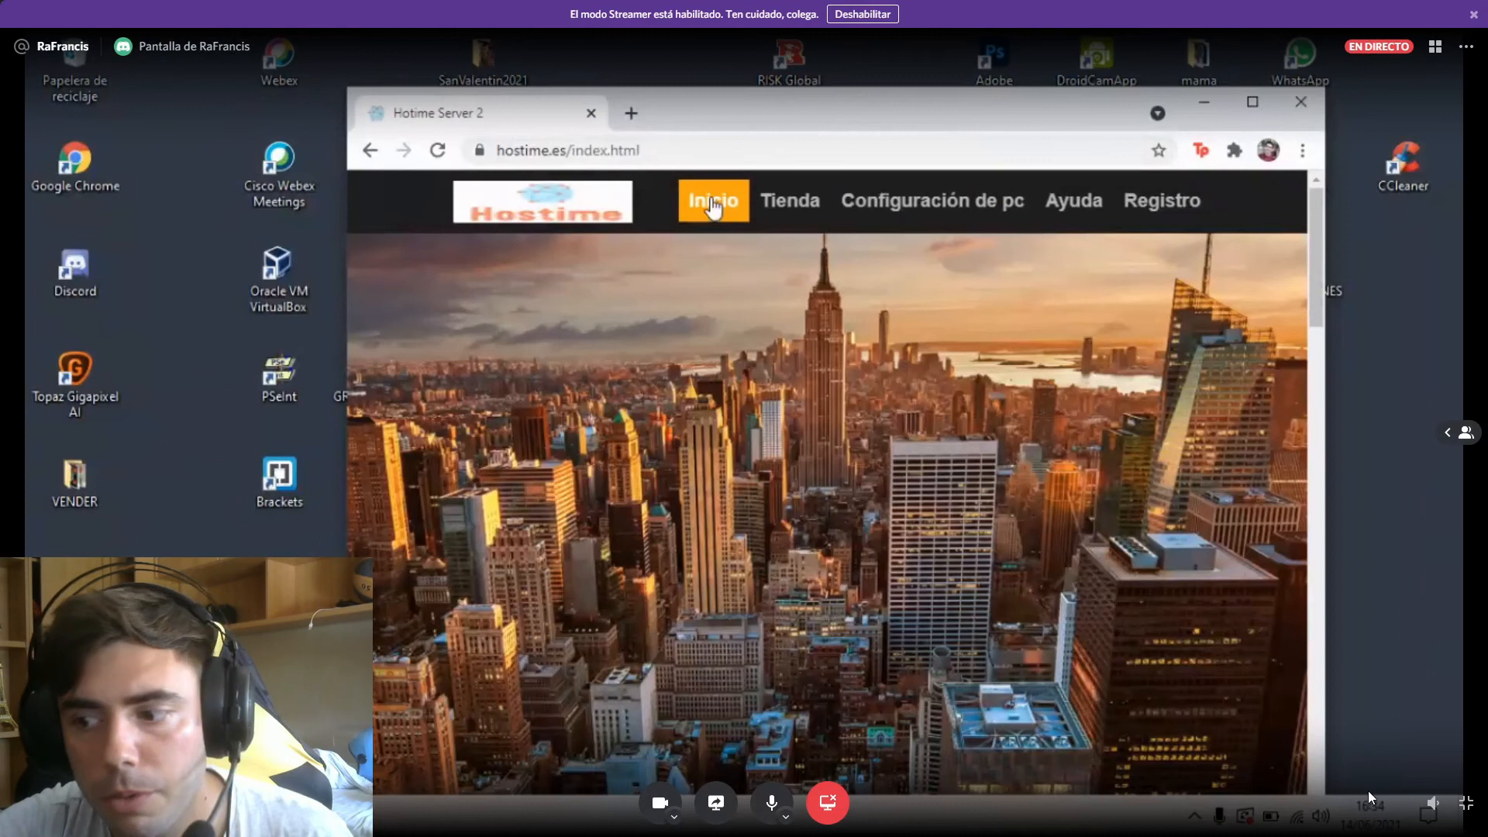
pyautogui.click(1465, 803)
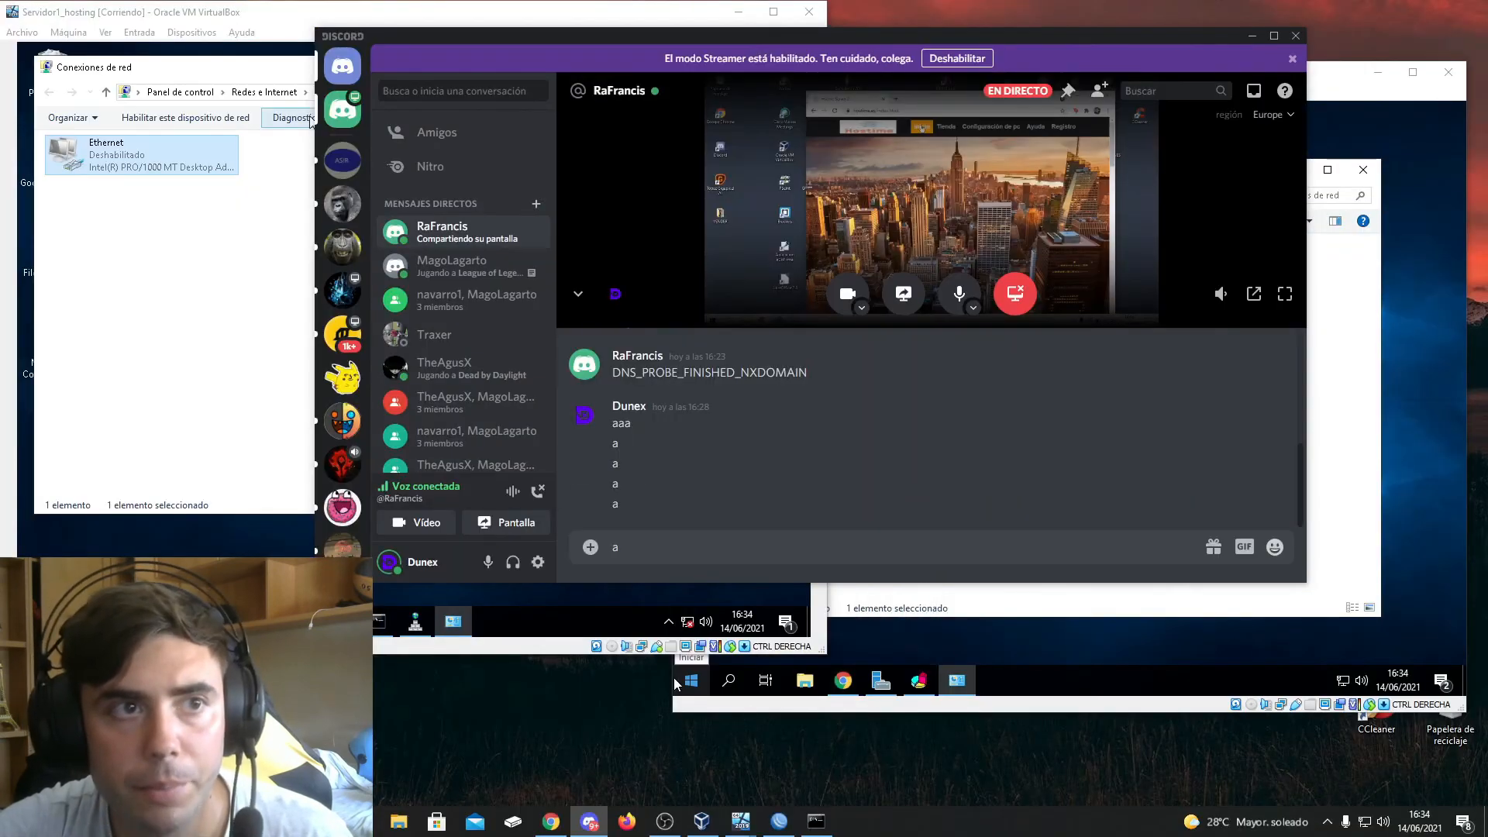
pyautogui.click(1286, 297)
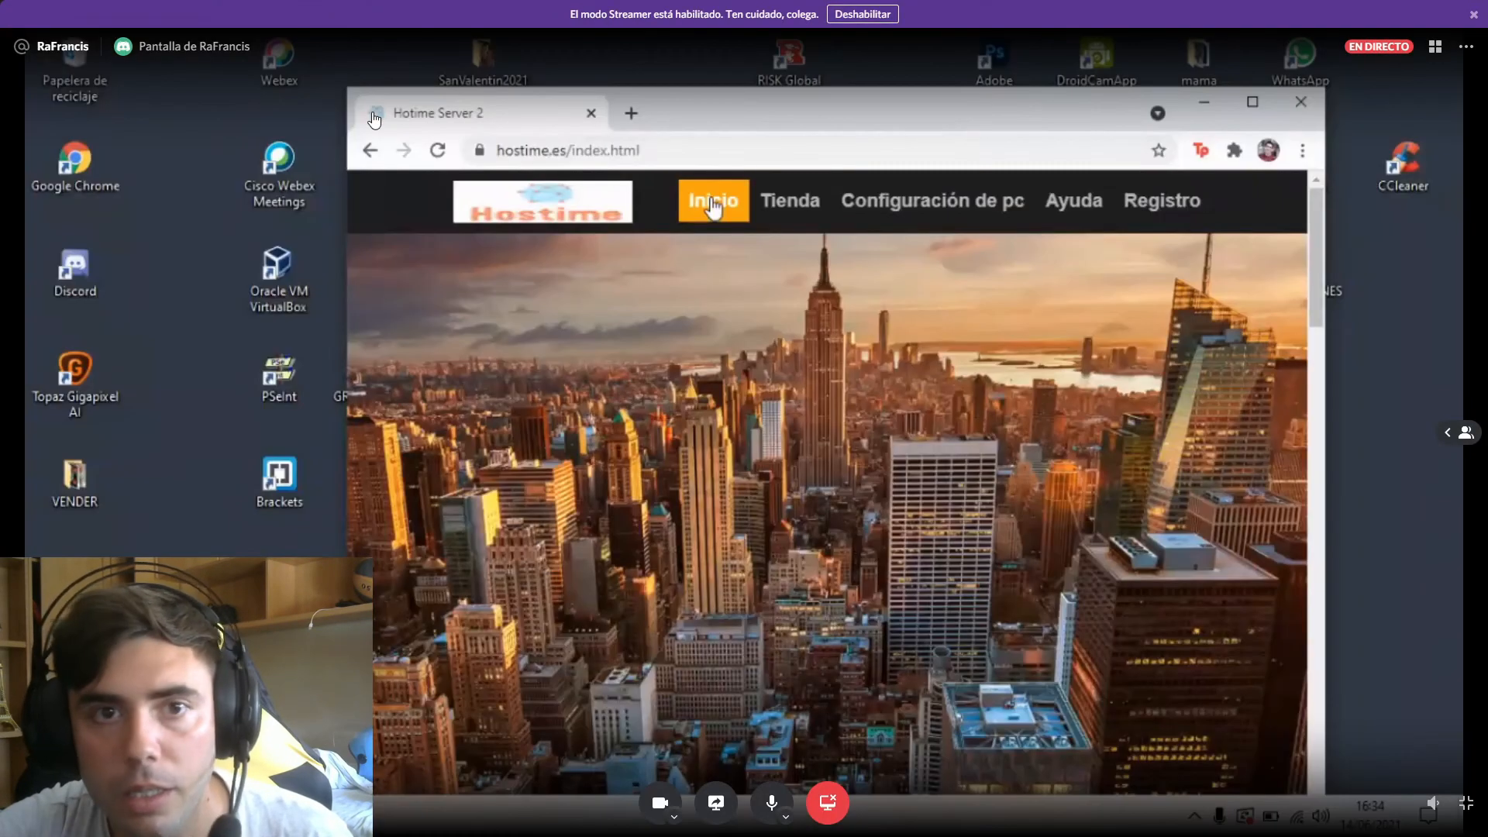
pyautogui.click(1466, 803)
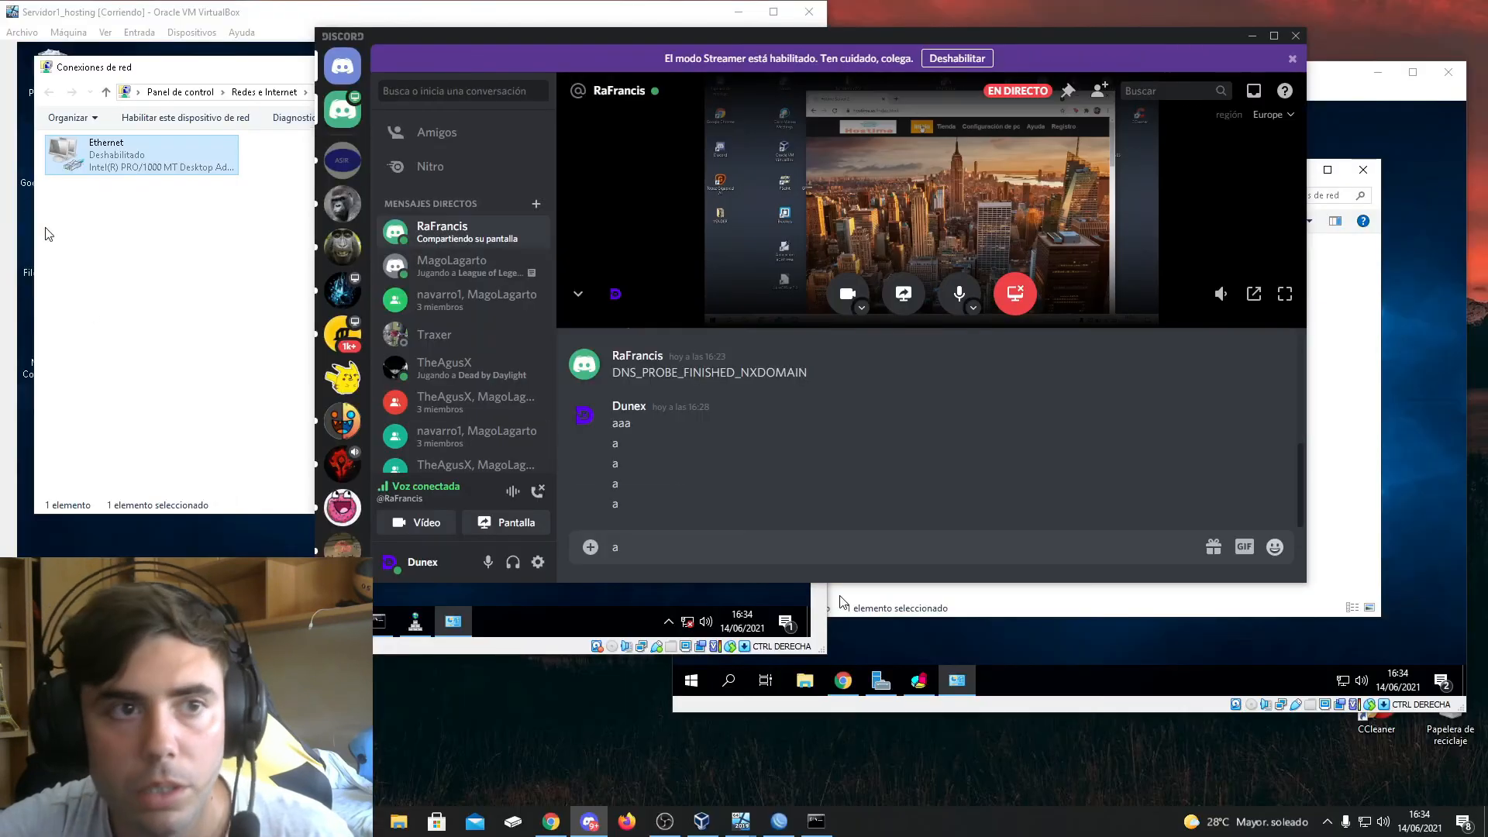
pyautogui.click(46, 234)
pyautogui.click(836, 598)
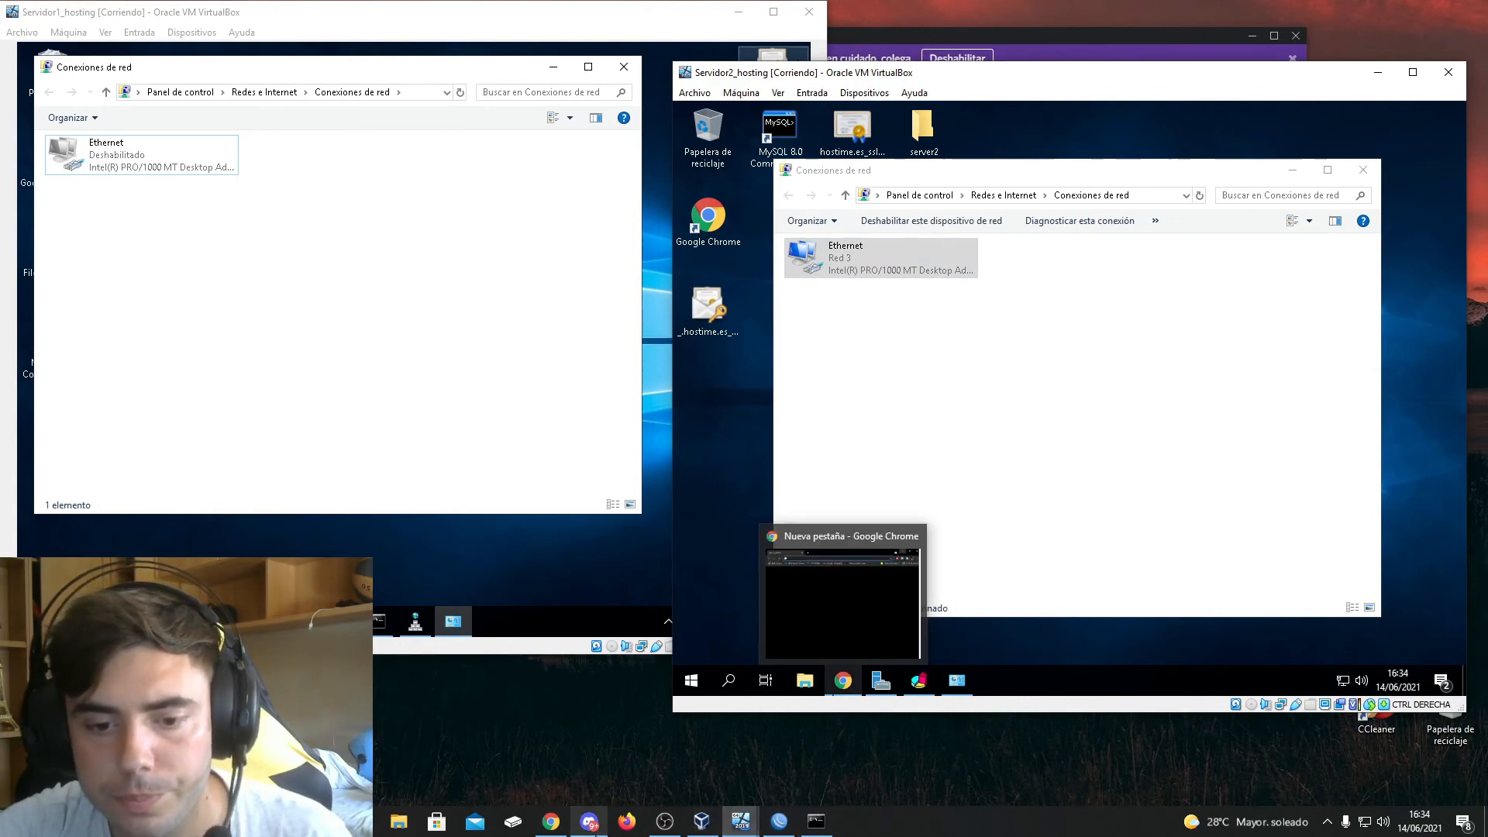
pyautogui.click(589, 821)
pyautogui.click(1284, 300)
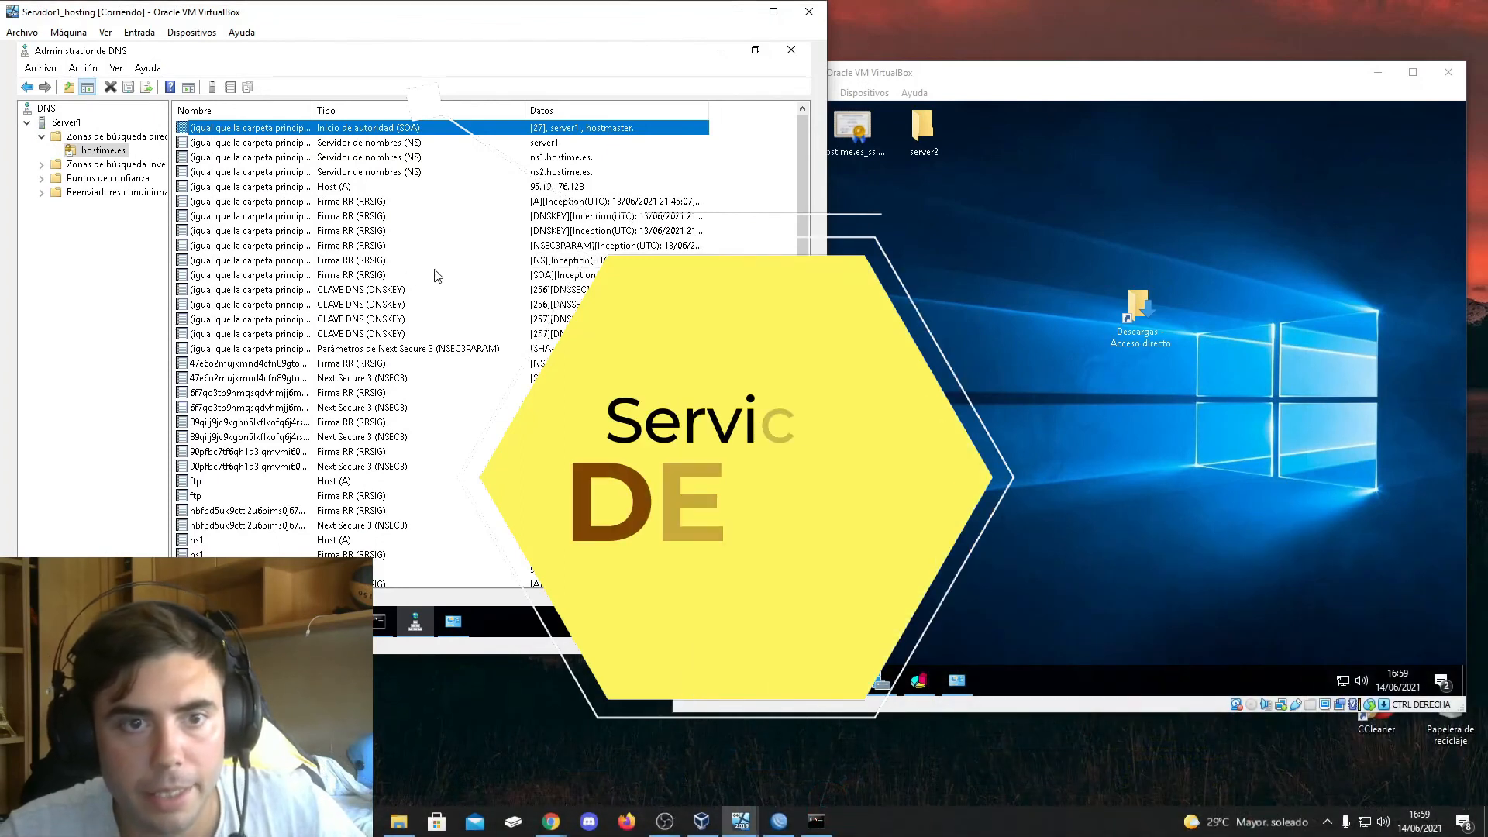
# Open the hostime.es forward lookup zone in Servidor1_hosting's DNS manager and view the name servers in its SOA record properties
pyautogui.click(116, 135)
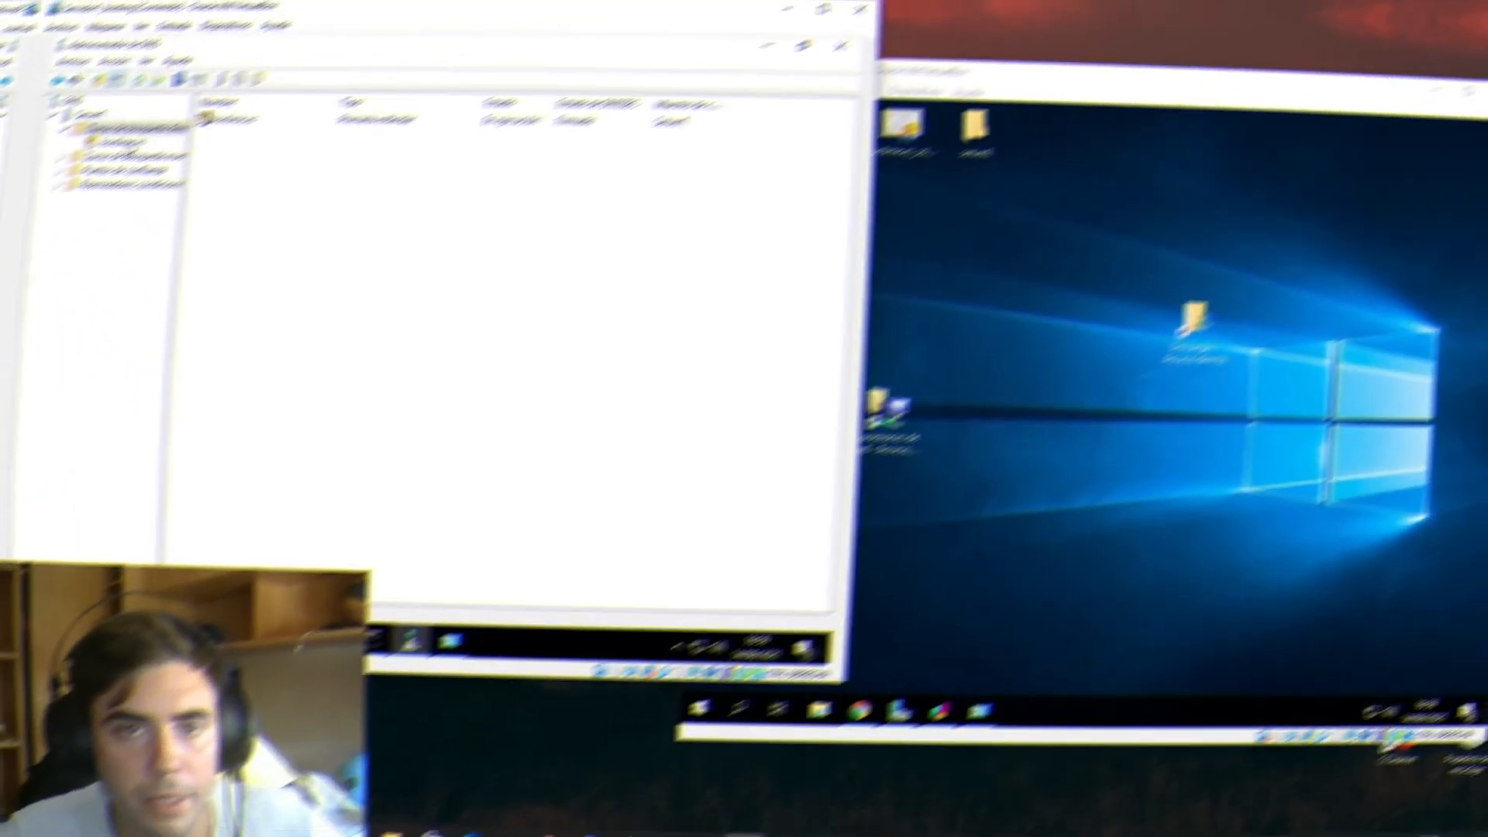
pyautogui.click(104, 150)
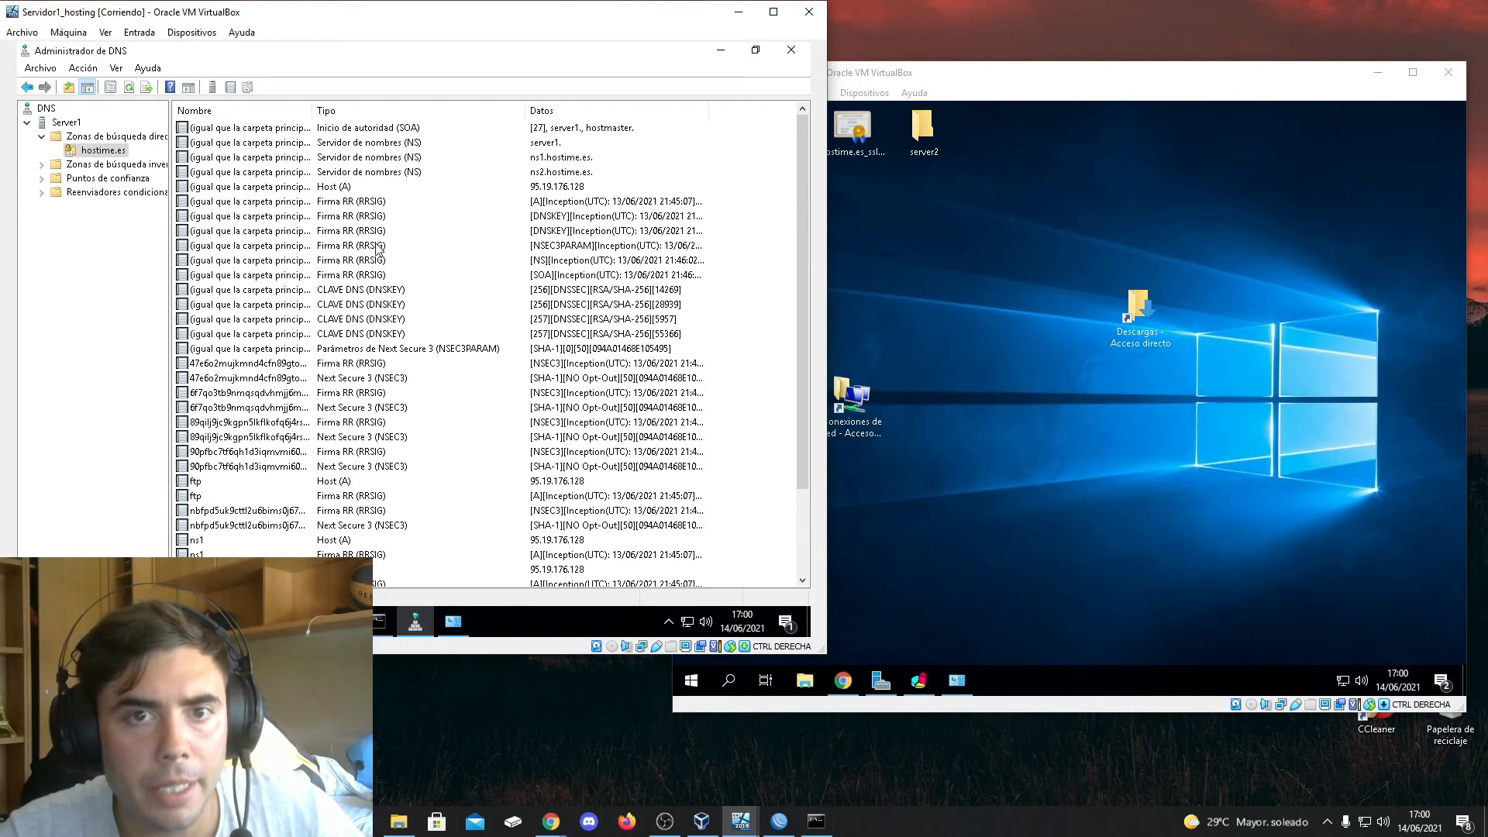
pyautogui.doubleClick(377, 129)
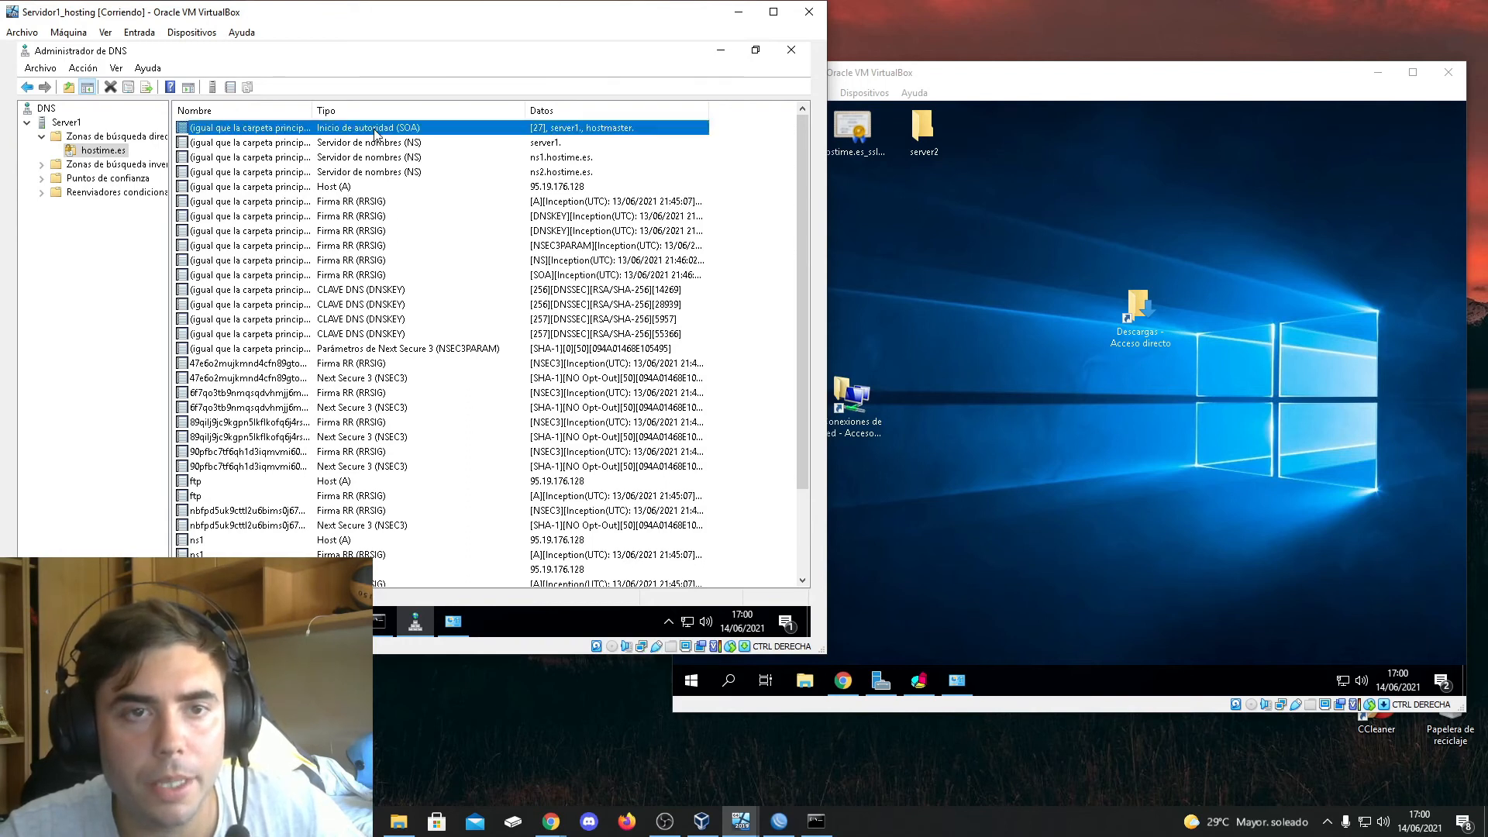
pyautogui.click(299, 237)
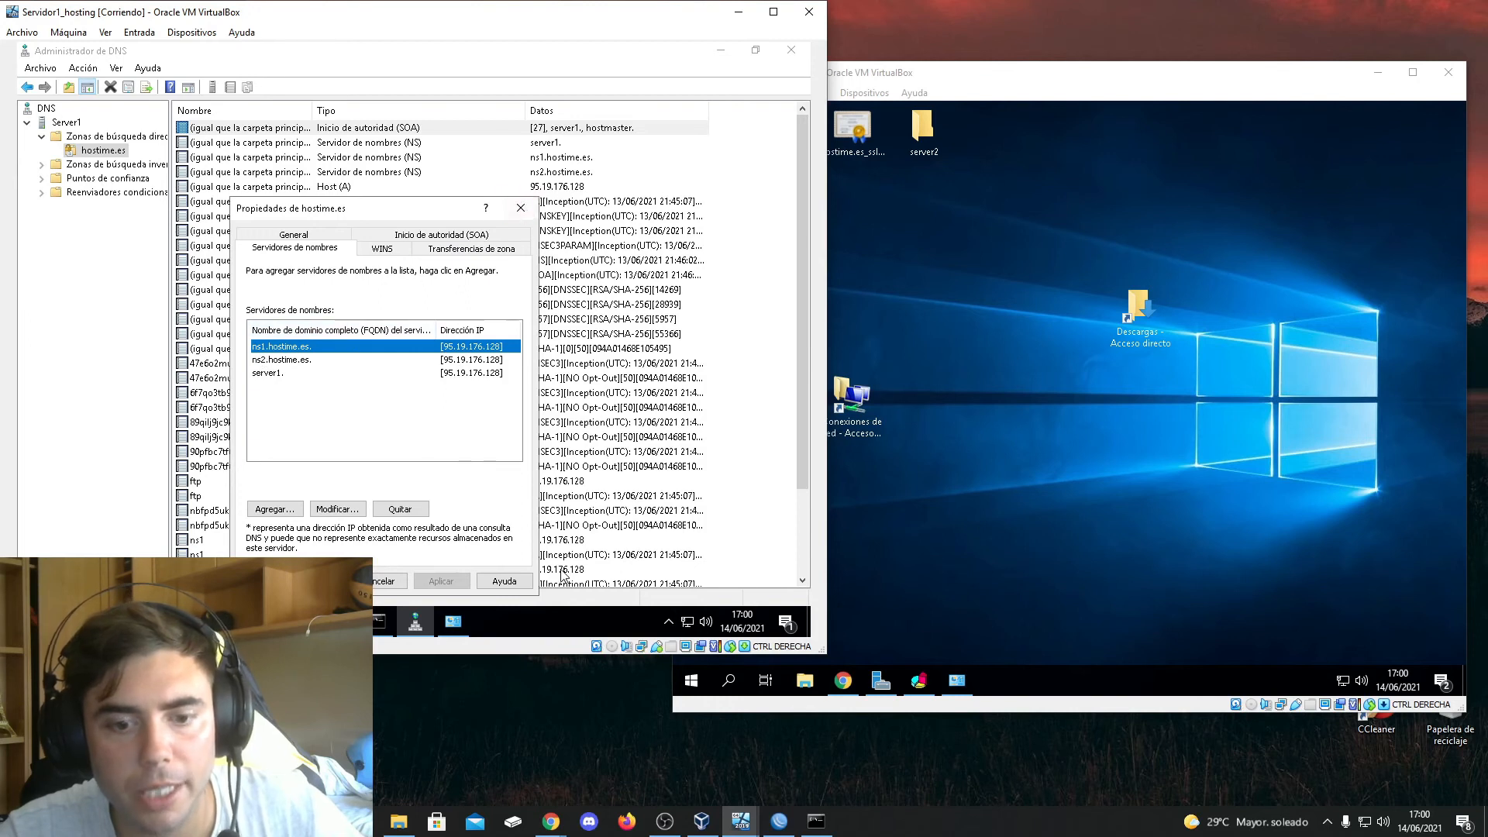
# Switch to Chrome, open the hostime.es domain in IONOS, review its DNS server edit form, and cancel without saving
pyautogui.moveTo(550, 820)
pyautogui.click(620, 751)
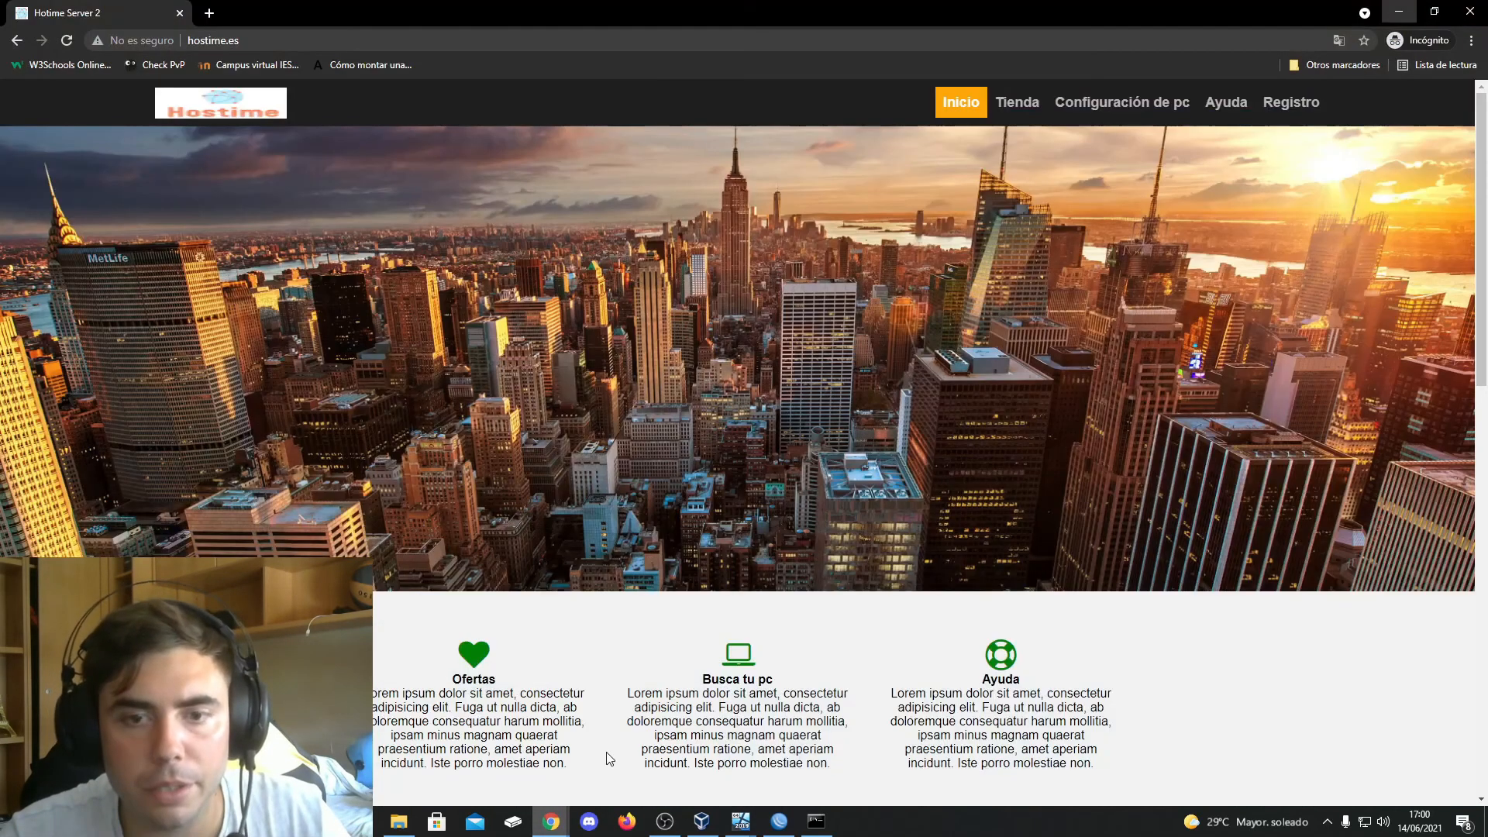
pyautogui.click(210, 12)
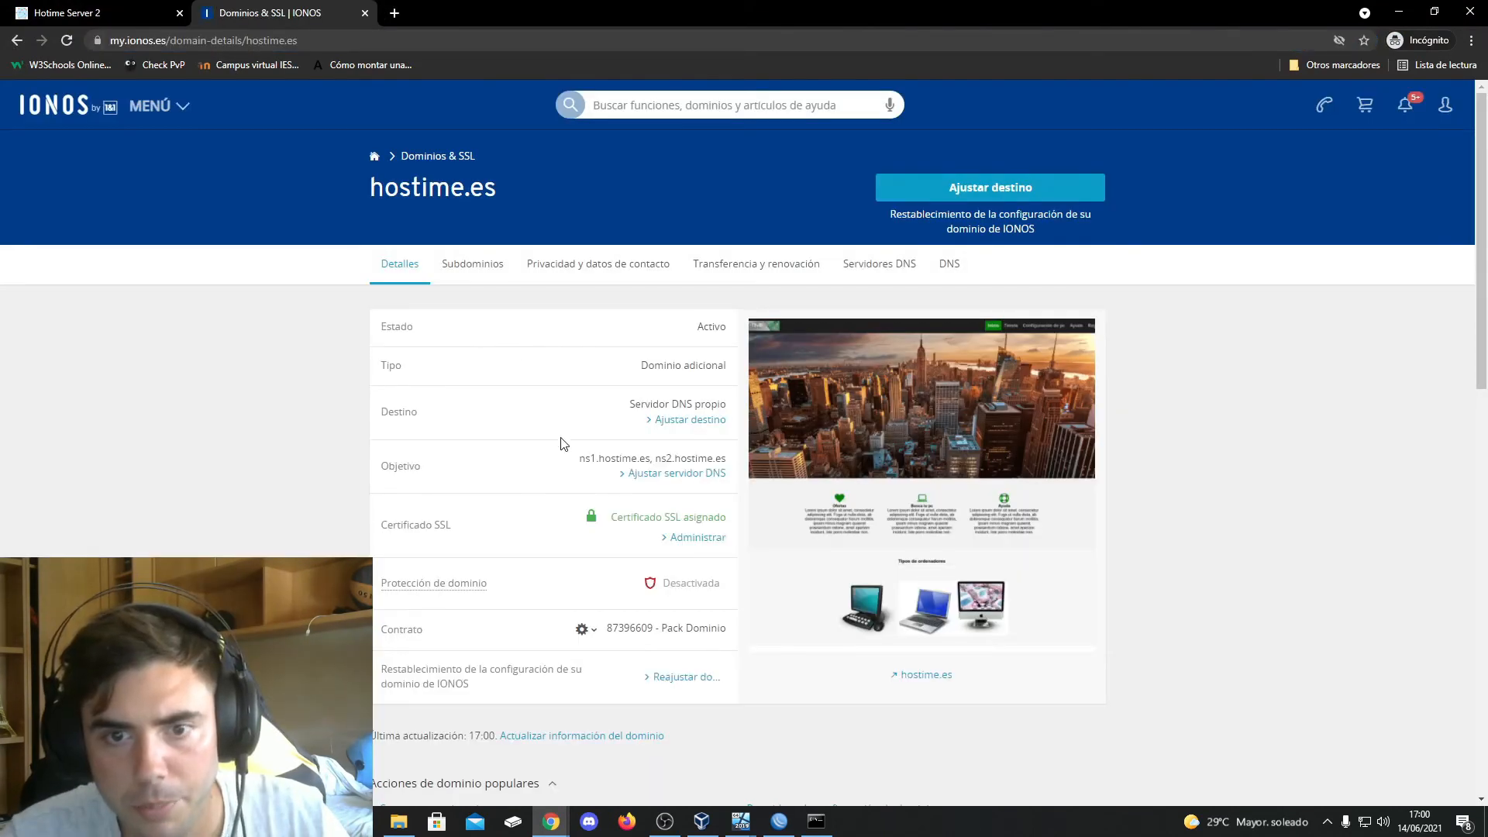
pyautogui.click(665, 475)
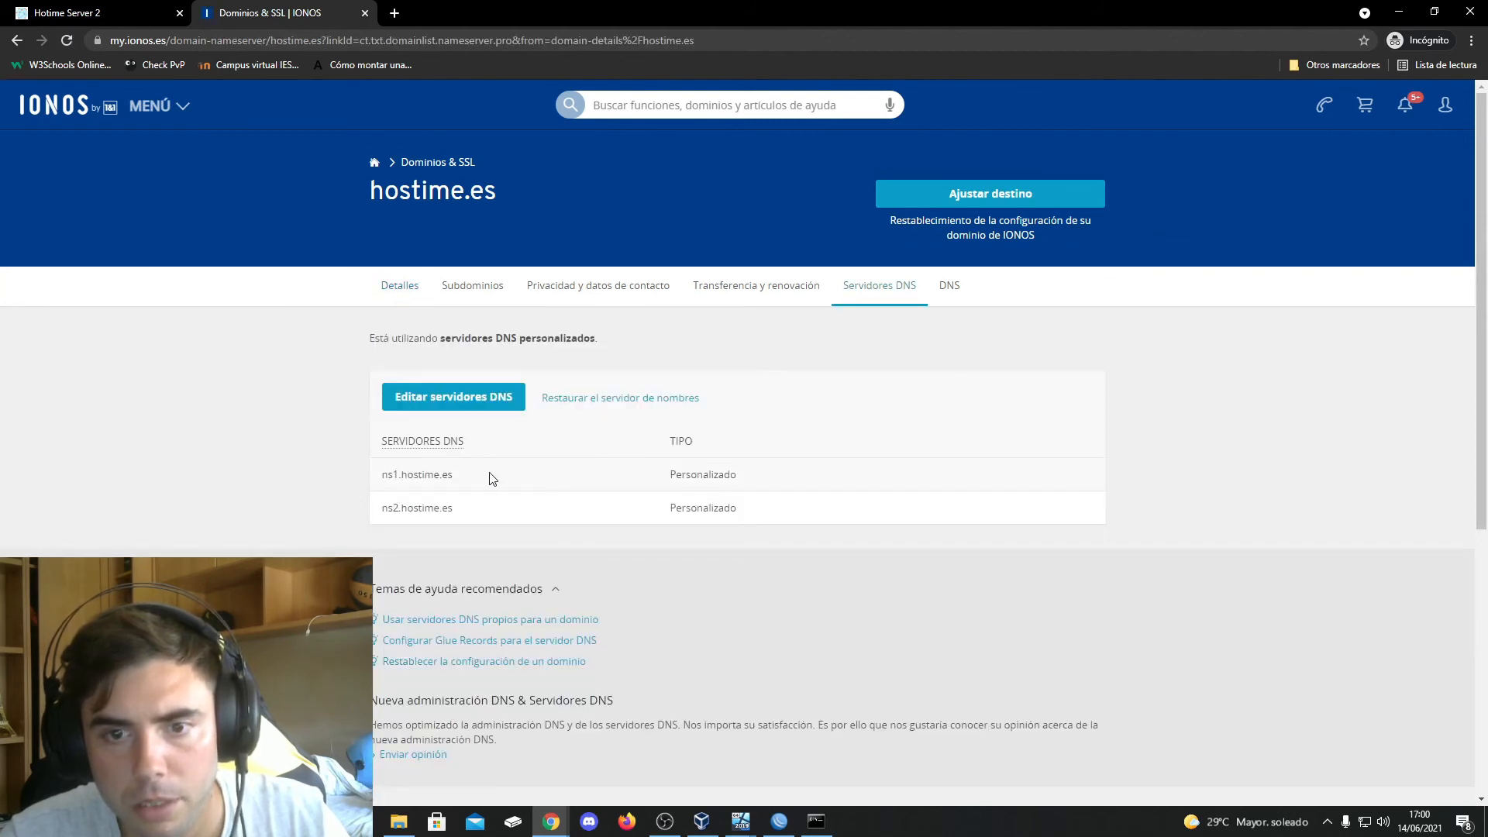
pyautogui.click(437, 405)
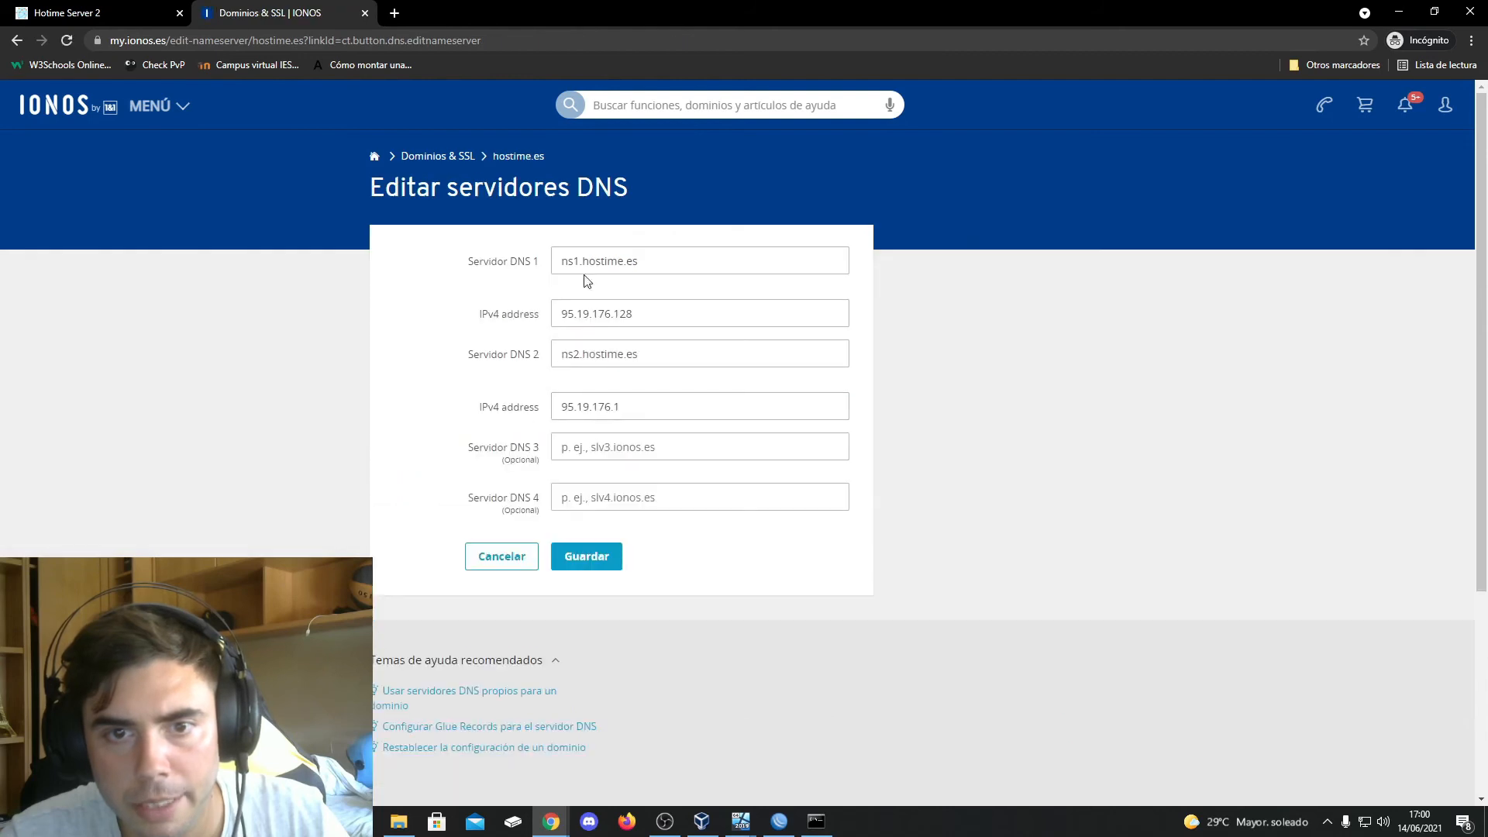
pyautogui.click(501, 556)
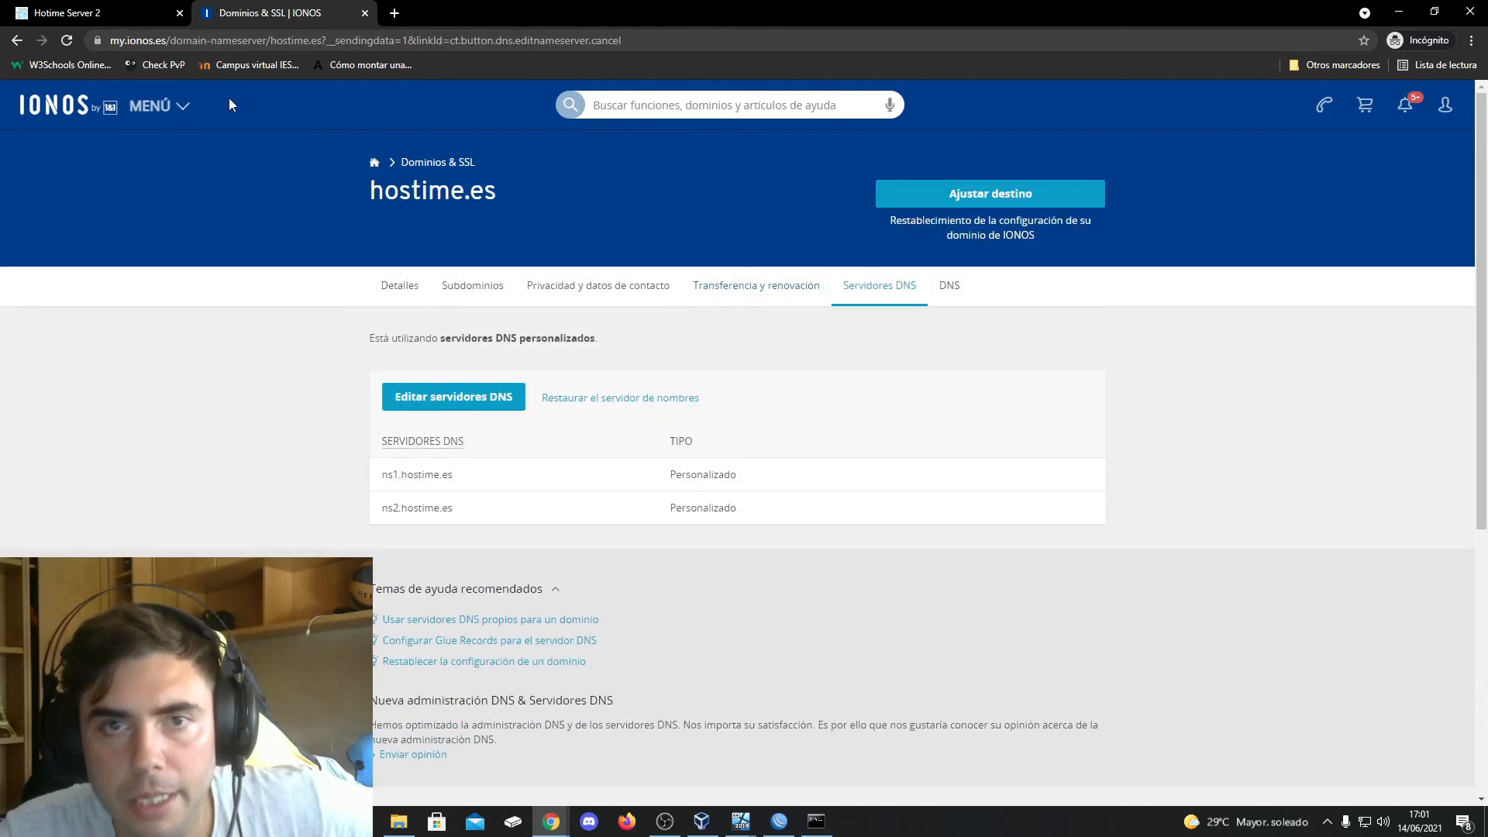
# Go back to the hostime.es domain details in IONOS, check the open hostime.es website, and return to the domain details
pyautogui.click(17, 41)
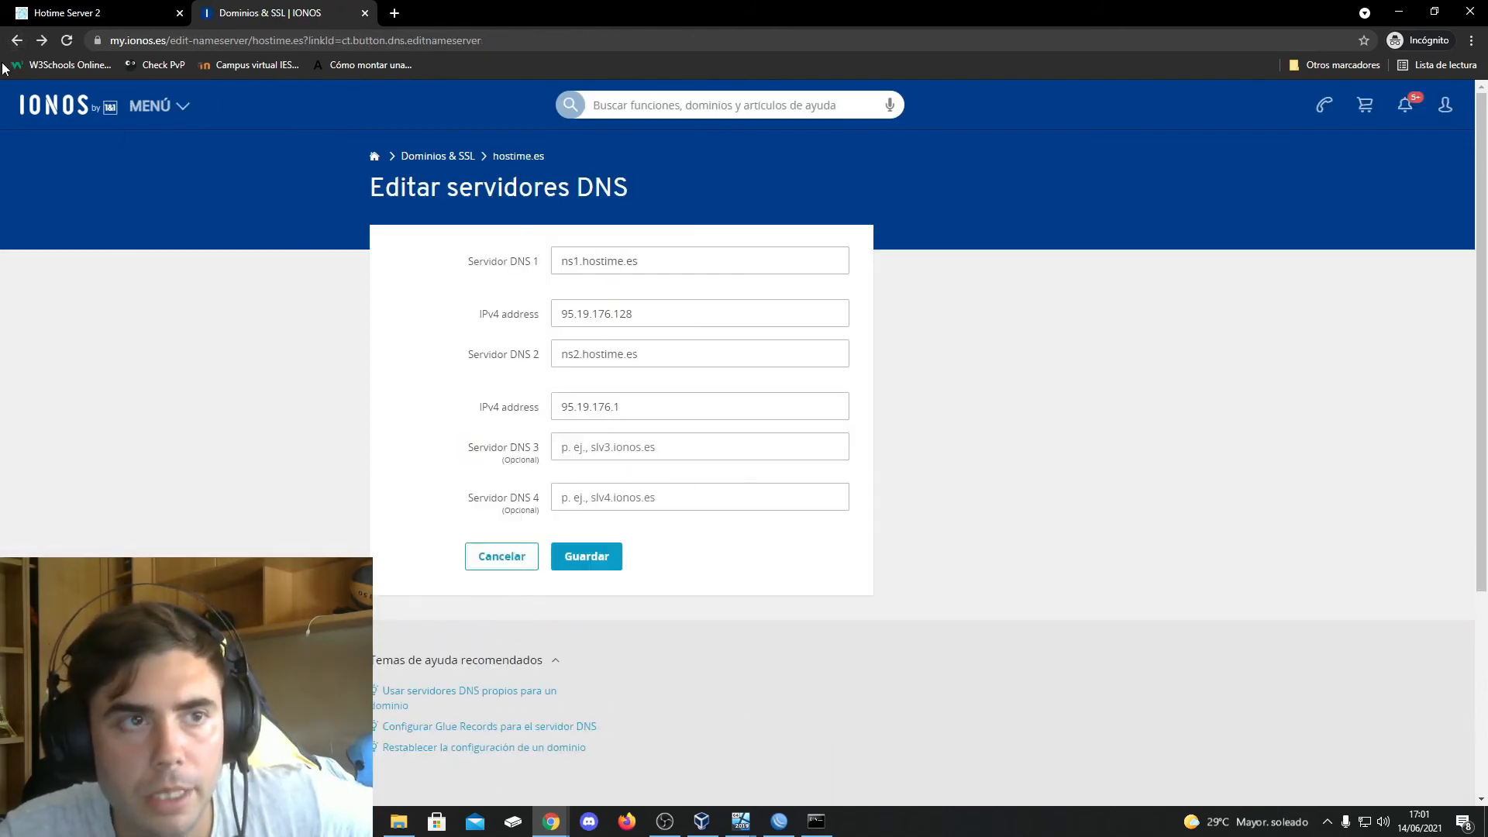
pyautogui.click(17, 40)
pyautogui.click(17, 40)
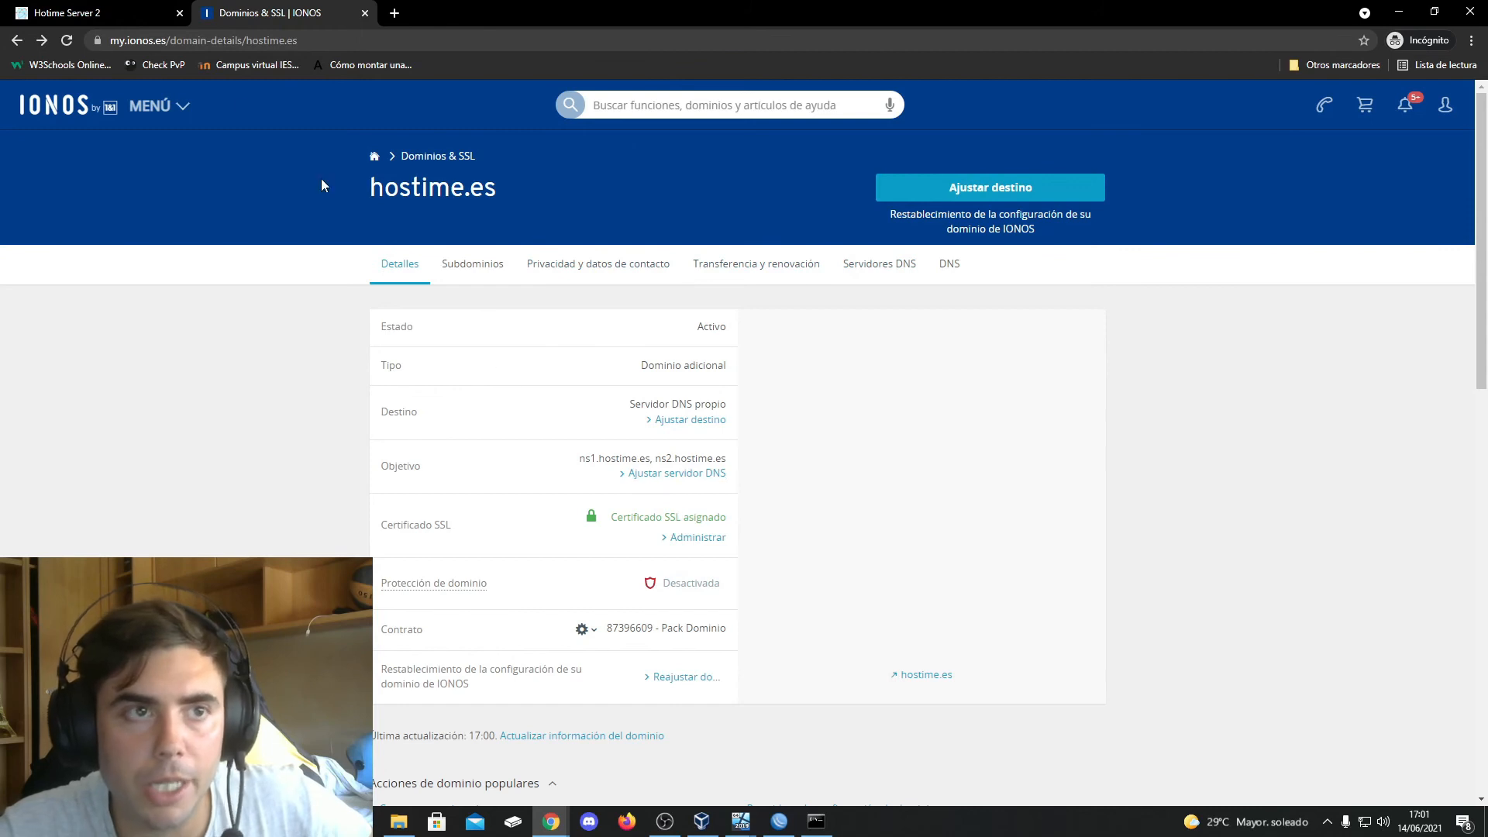
pyautogui.click(125, 14)
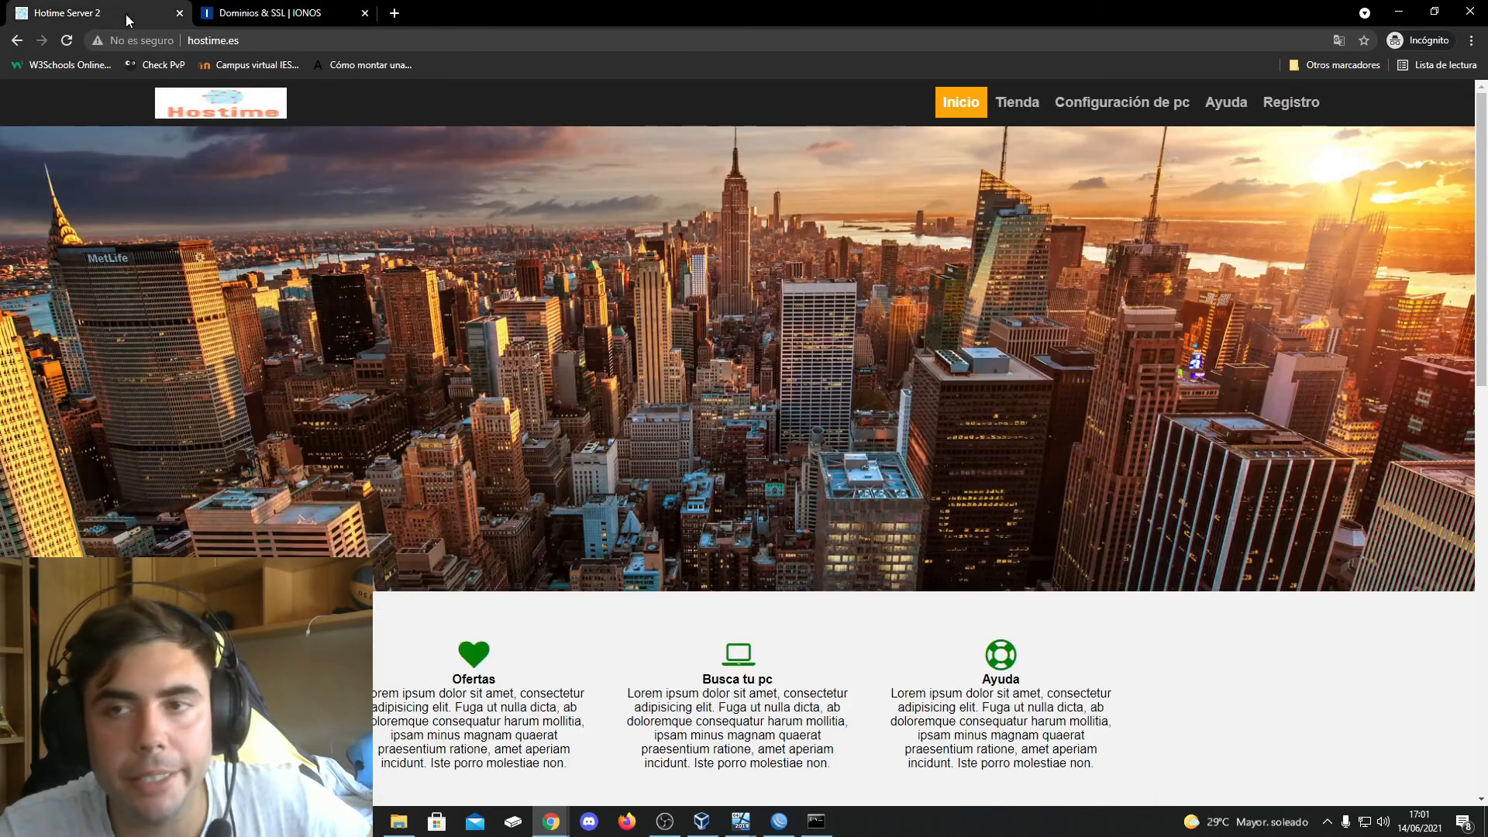
pyautogui.click(264, 13)
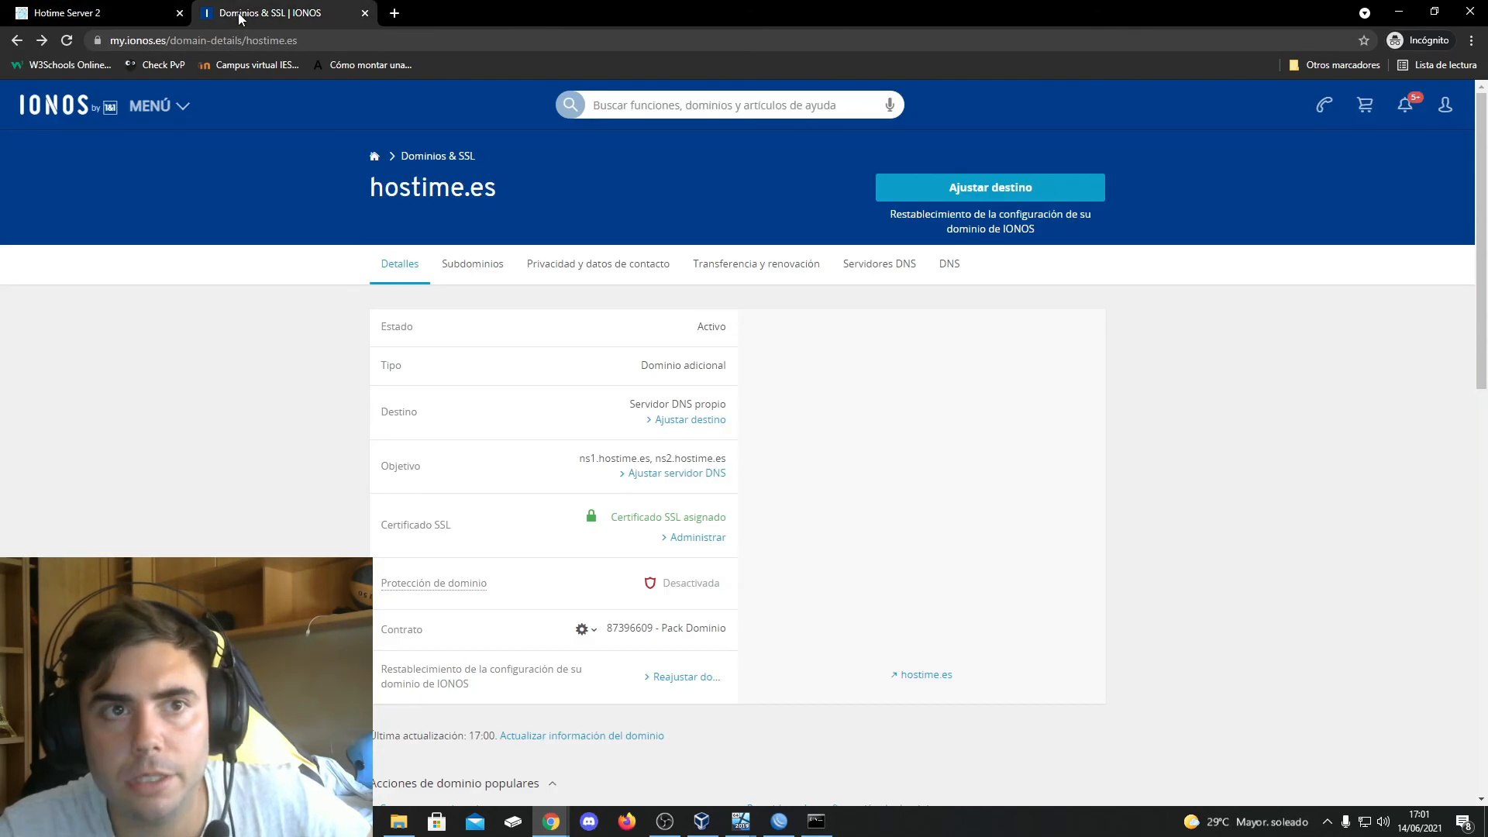
pyautogui.click(1401, 11)
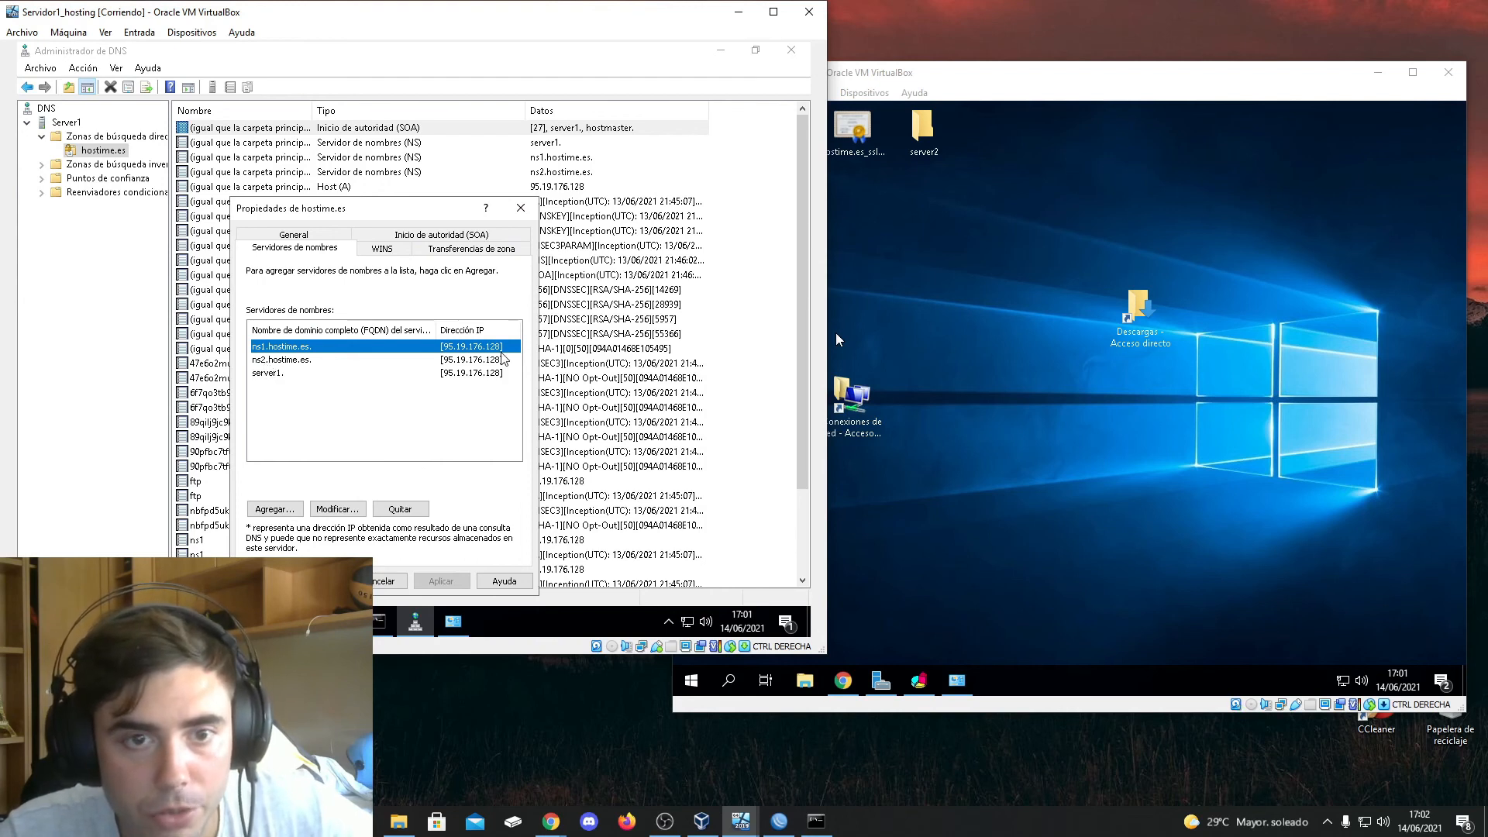
pyautogui.click(520, 207)
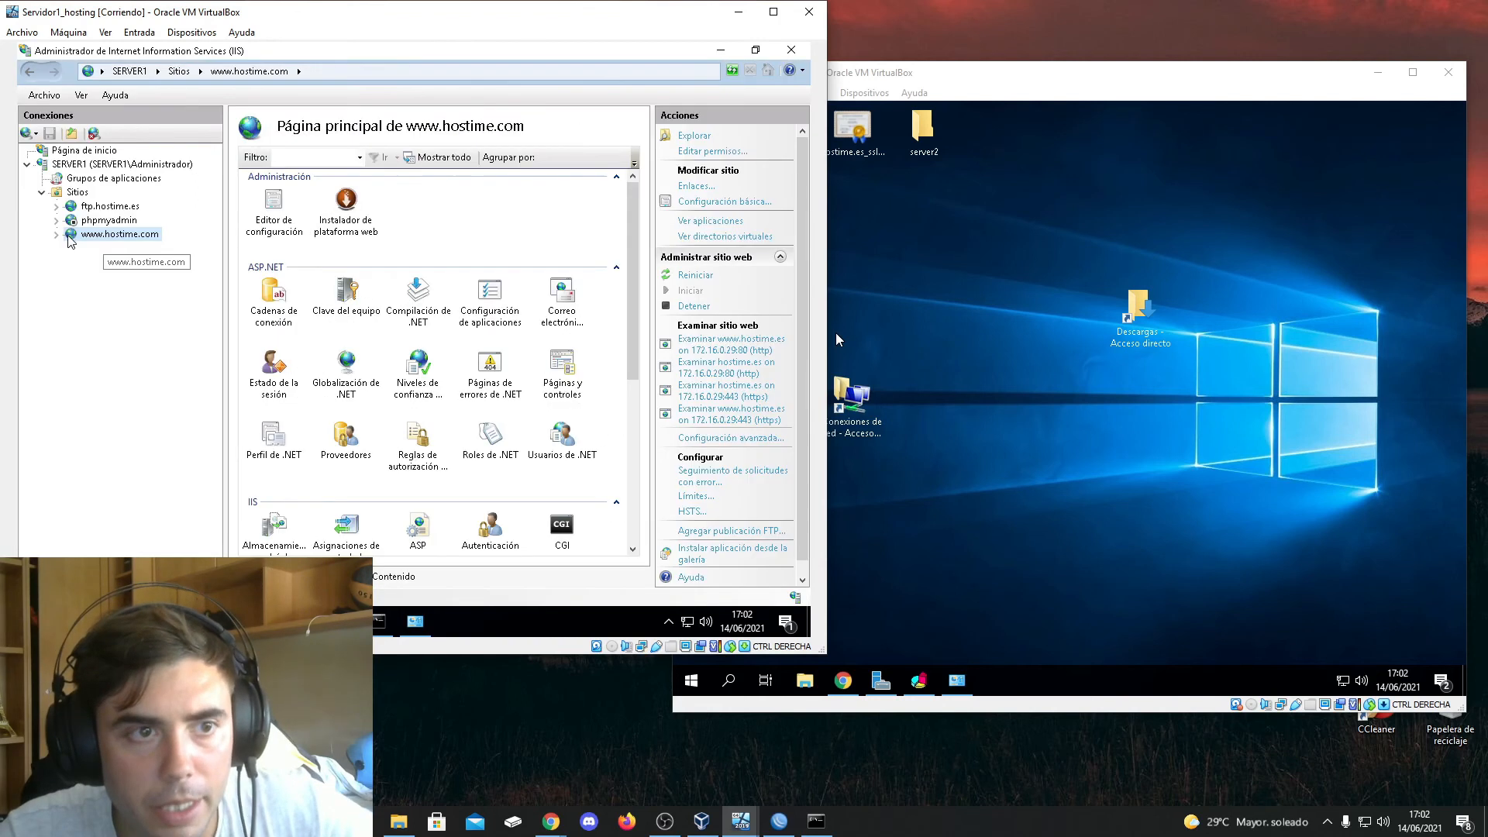
pyautogui.click(62, 235)
pyautogui.click(61, 236)
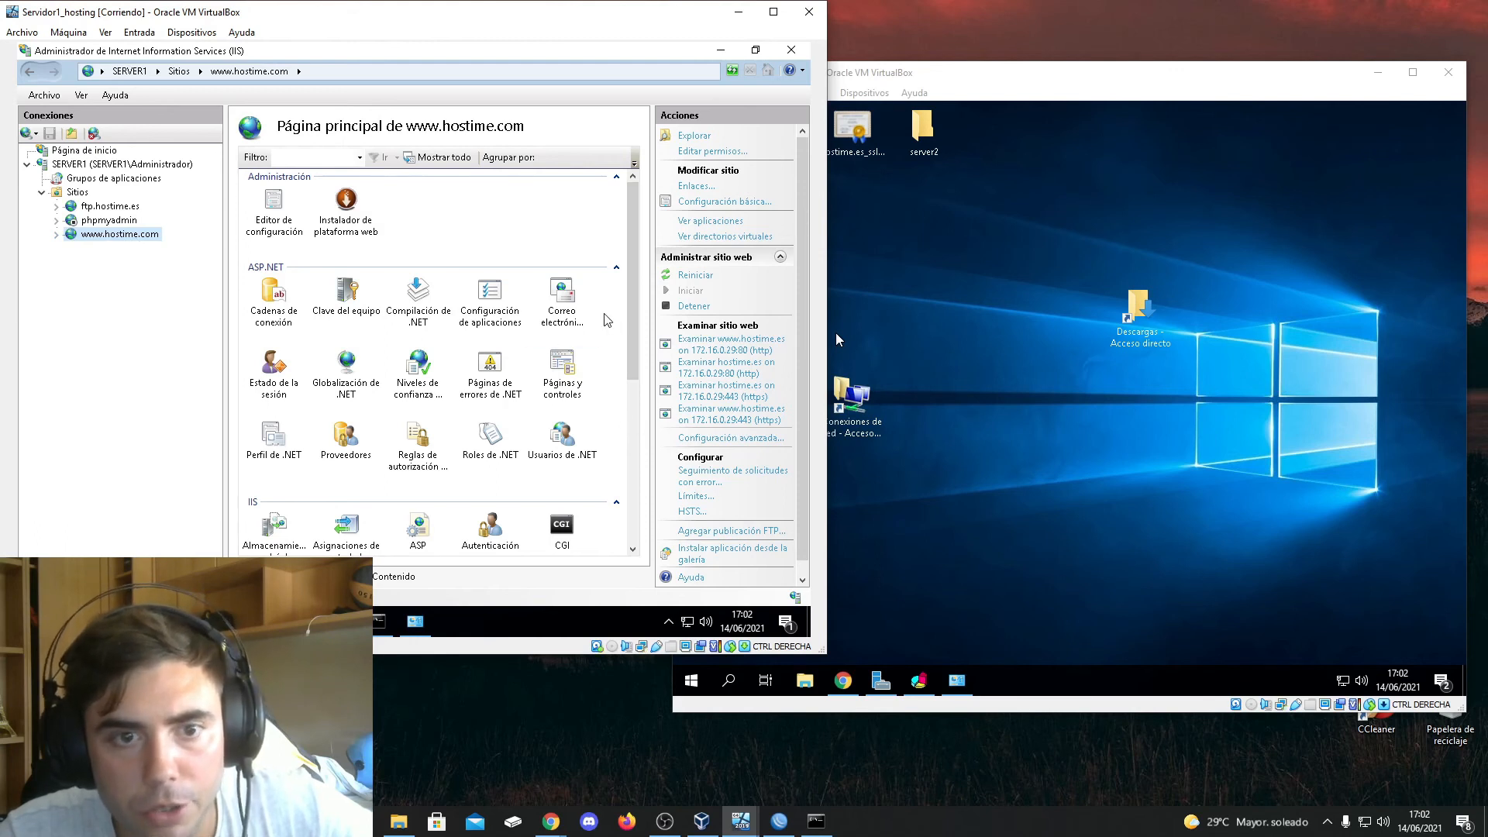
pyautogui.rightClick(90, 234)
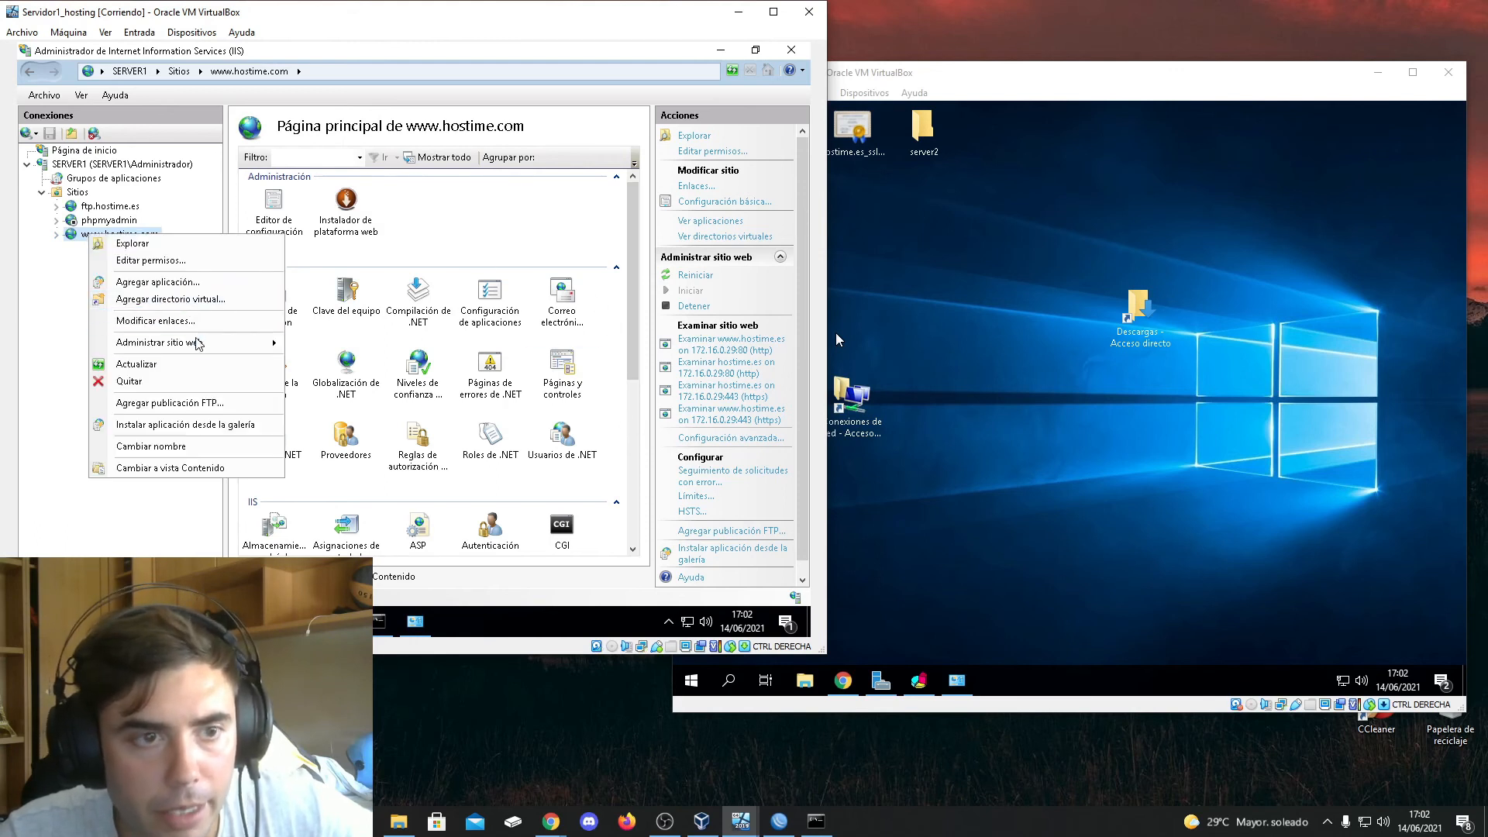
pyautogui.click(200, 321)
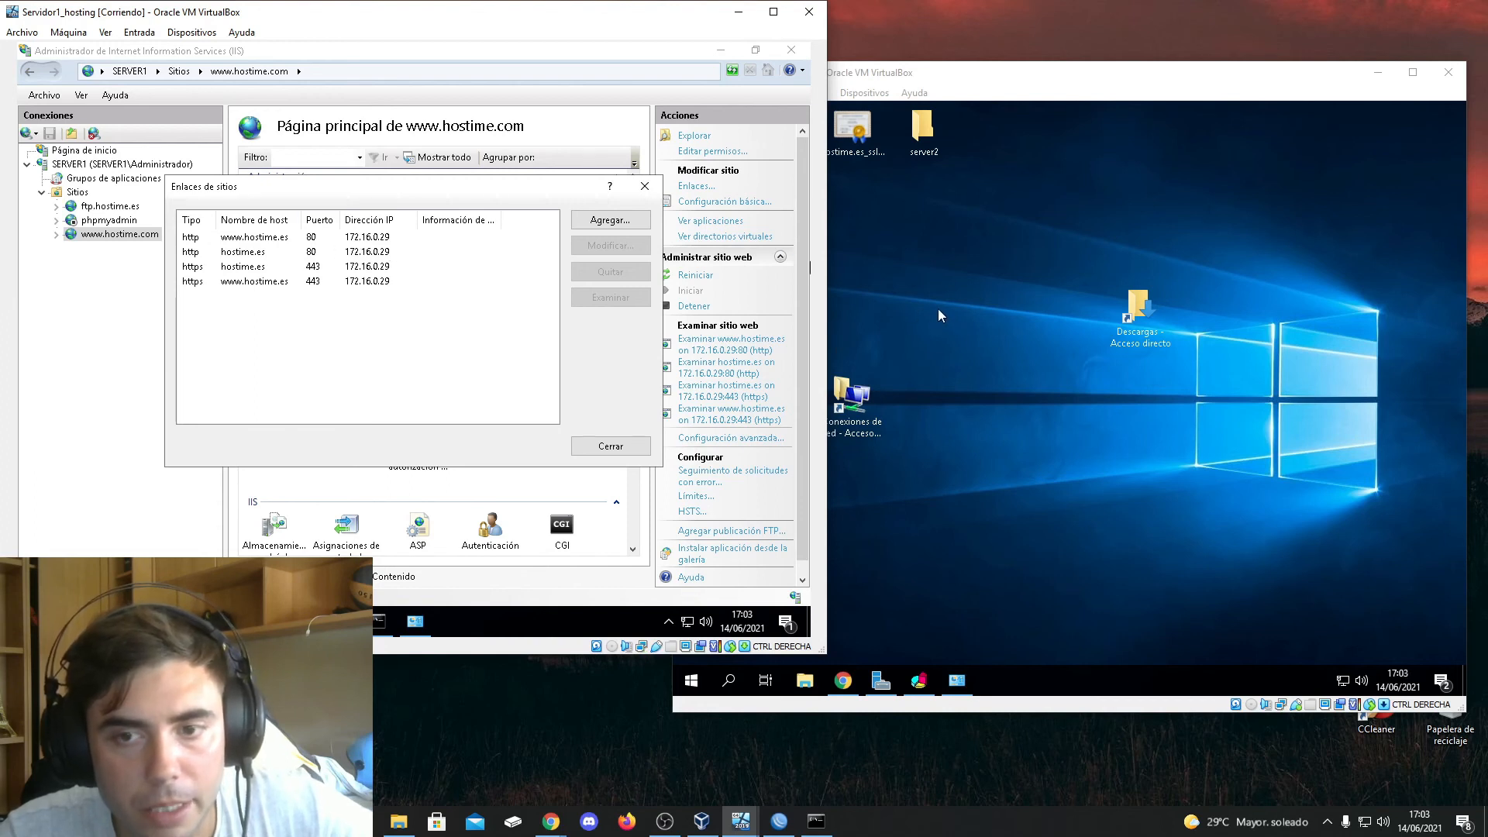
pyautogui.click(644, 186)
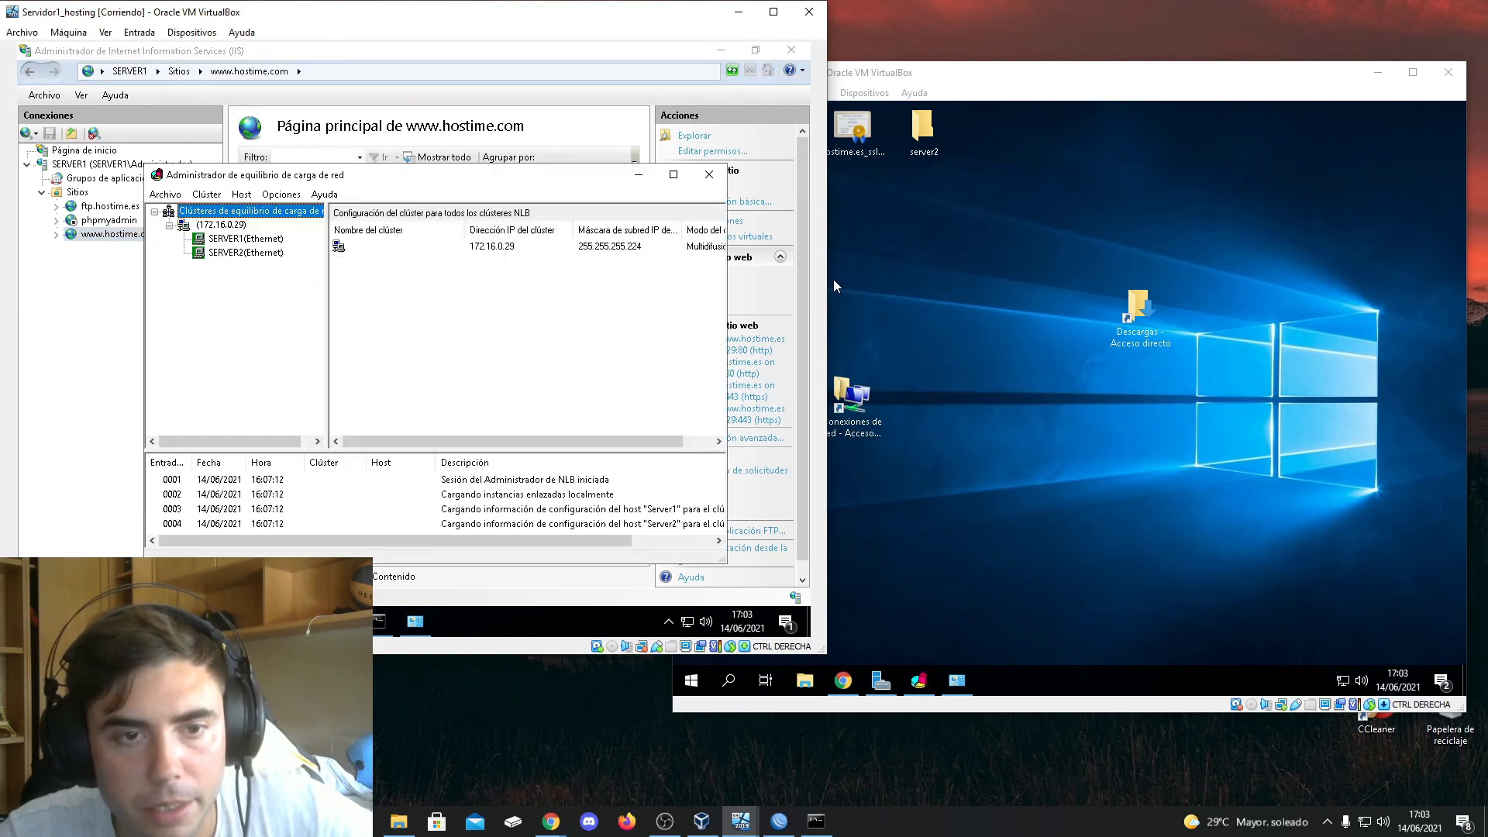
# Inspect the 172.16.0.29 cluster and its SERVER1 and SERVER2 hosts in Servidor1_hosting's Network Load Balancing Manager
pyautogui.click(226, 225)
pyautogui.click(234, 240)
pyautogui.click(235, 252)
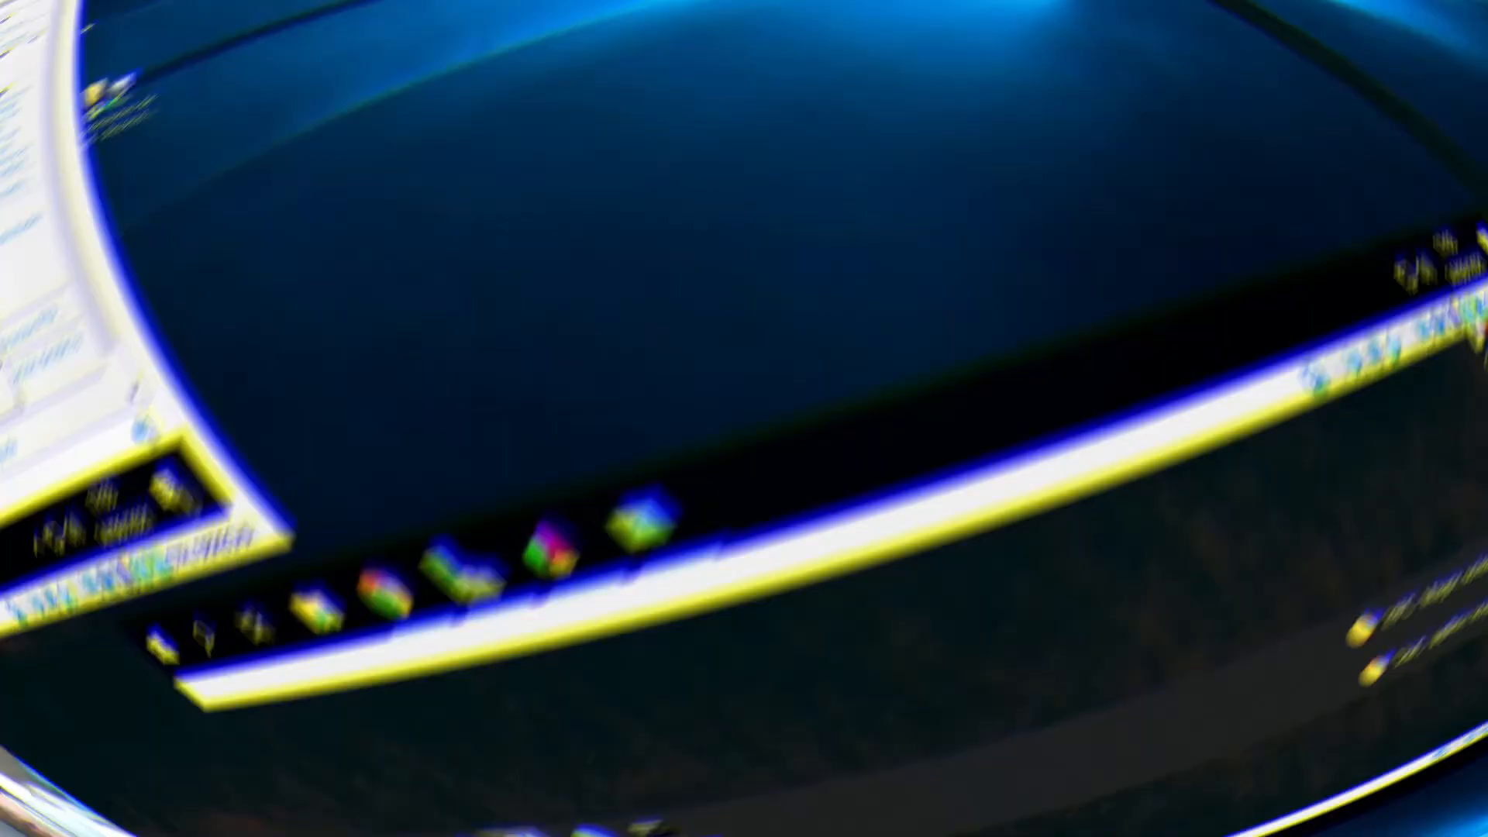